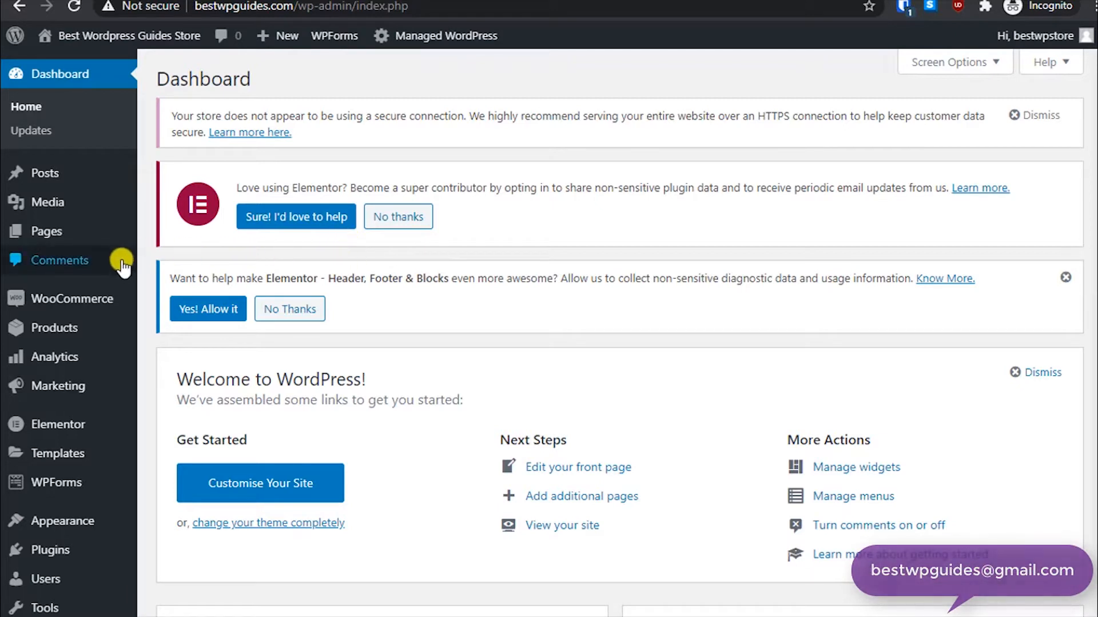
- Open the WooCommerce general settings, enable calculating coupon discounts sequentially, and save the changes
mouse_move(91, 298)
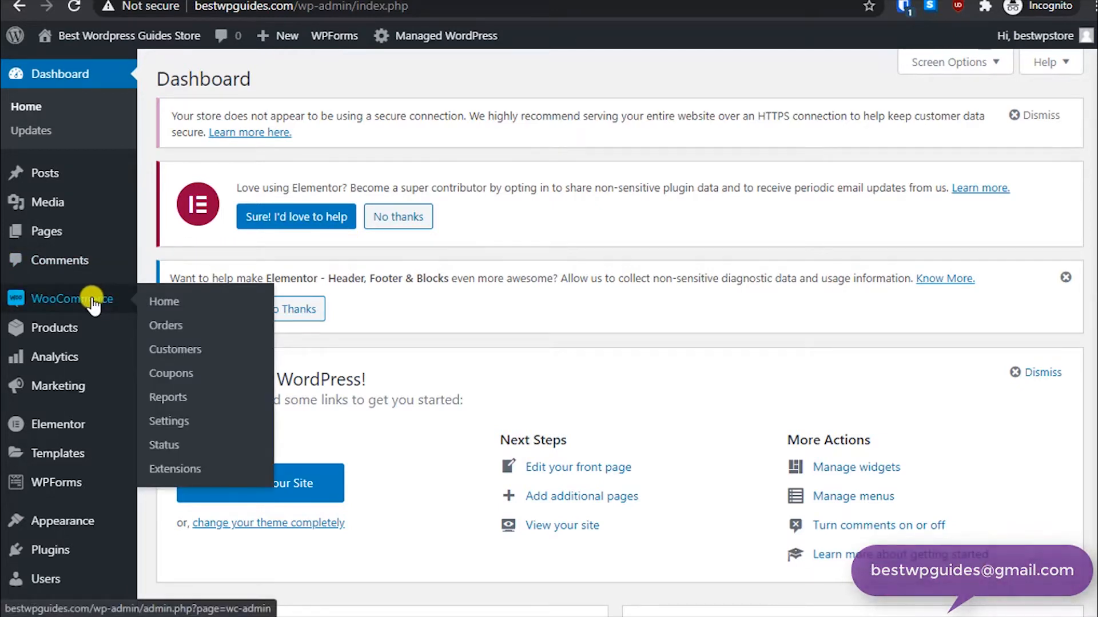
left_click(163, 424)
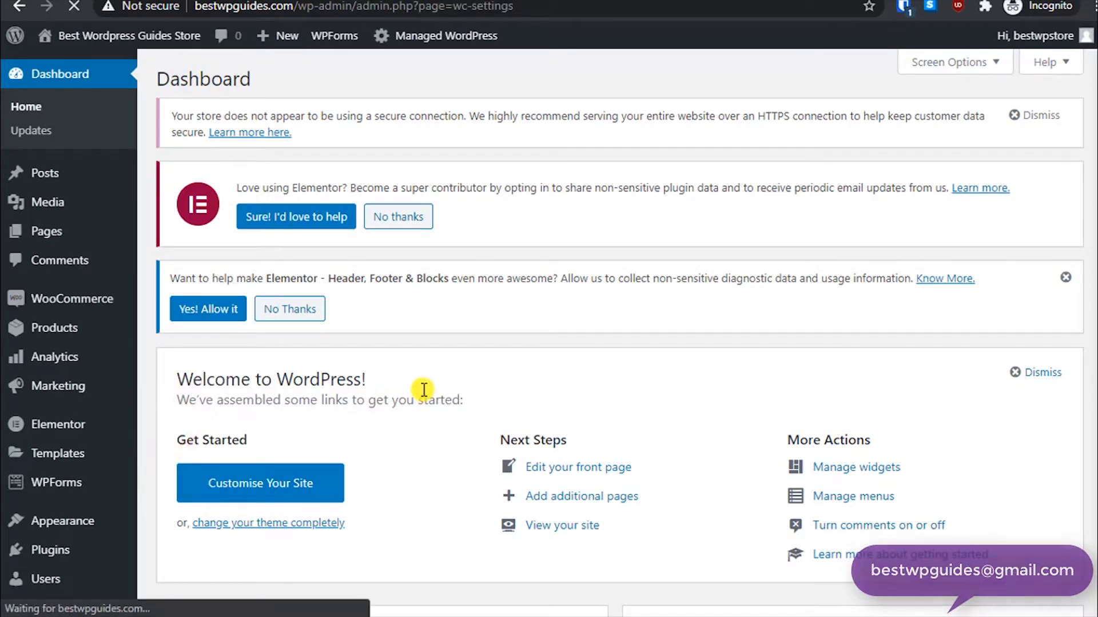
scroll(222, 381, "down", 8)
scroll(225, 382, "down", 10)
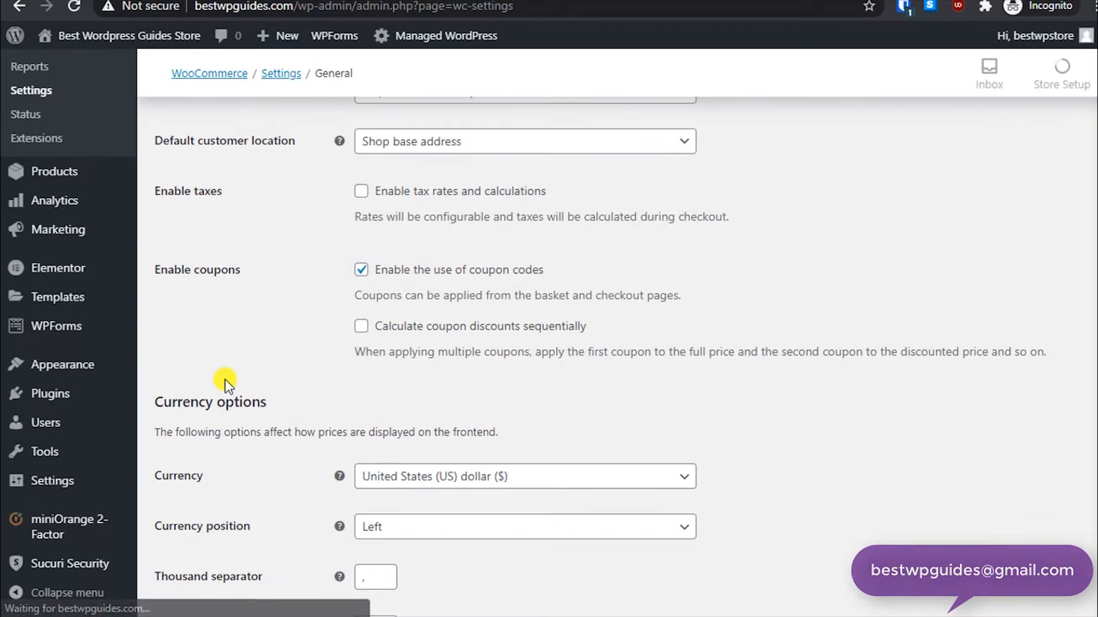
scroll(246, 371, "up", 7)
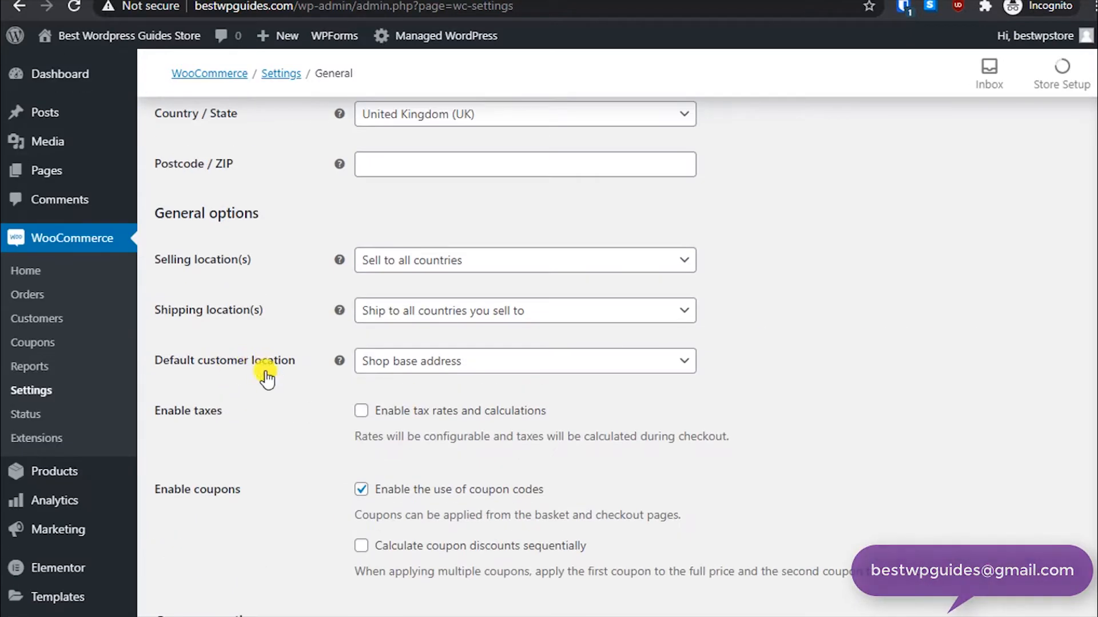
scroll(252, 375, "down", 3)
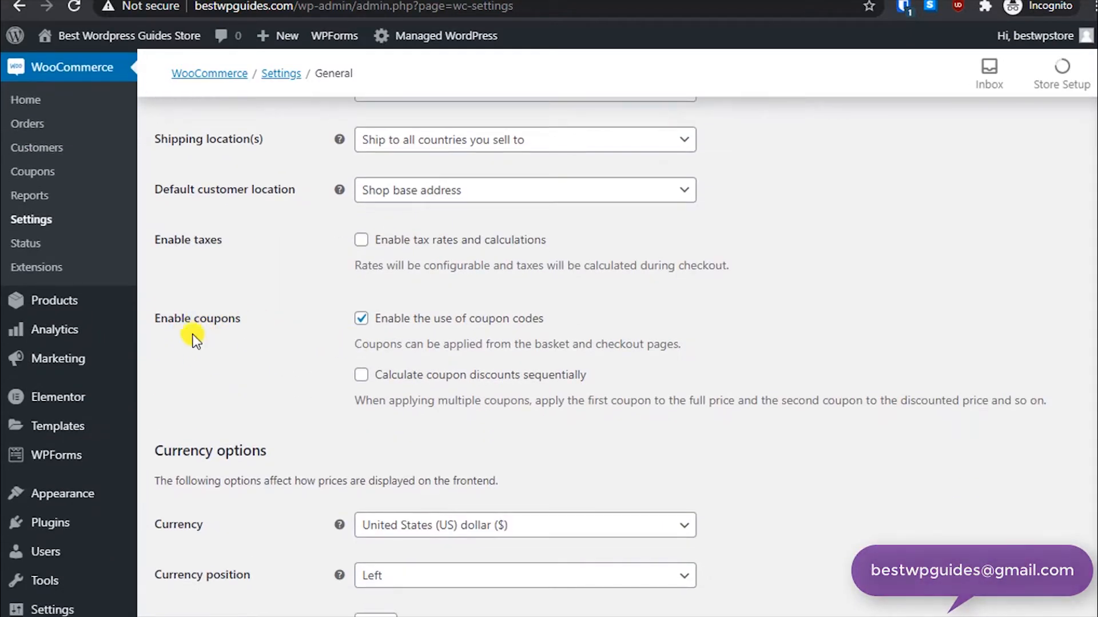
left_click_drag(177, 320, 254, 326)
left_click(259, 357)
left_click(360, 377)
scroll(294, 447, "down", 5)
left_click(221, 529)
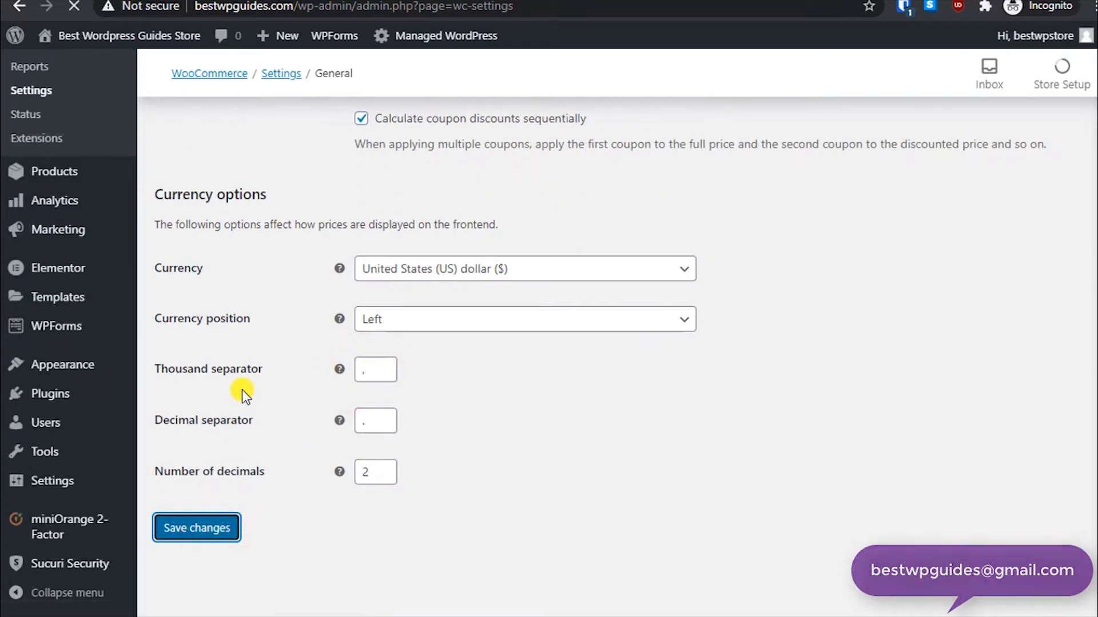
- Start adding a new coupon and enter firstorder as its coupon code
scroll(279, 351, "down", 1)
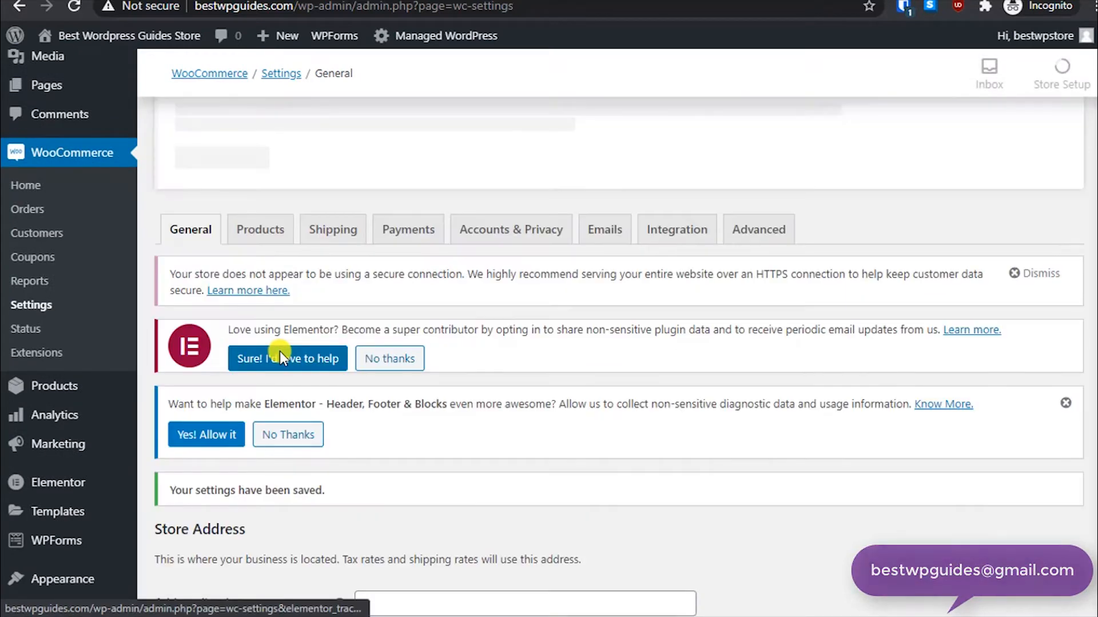
scroll(273, 337, "down", 1)
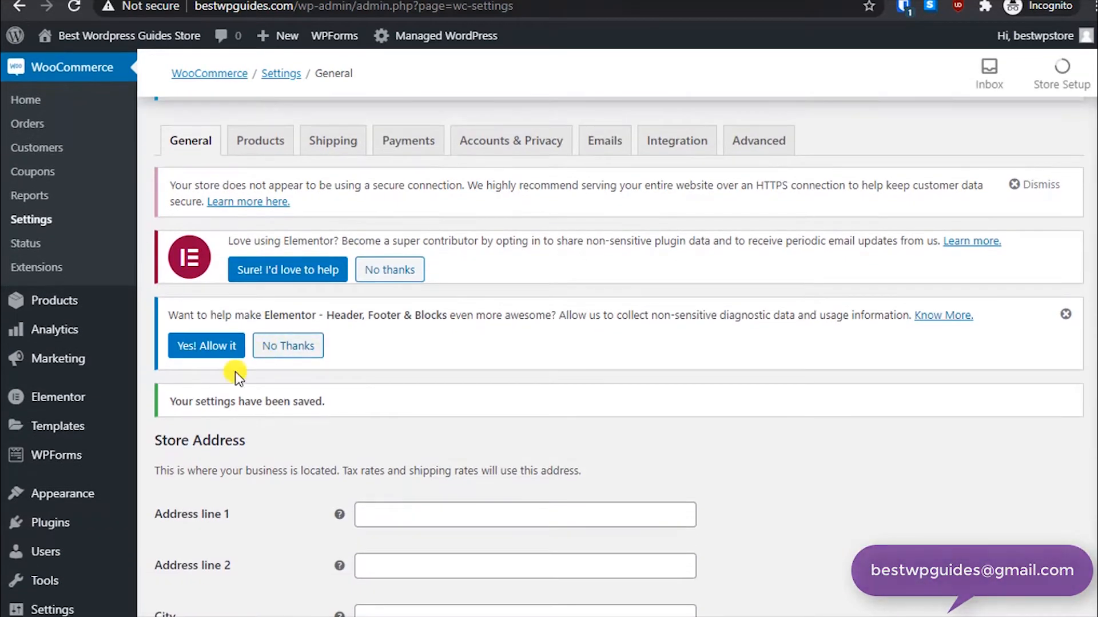
mouse_move(264, 34)
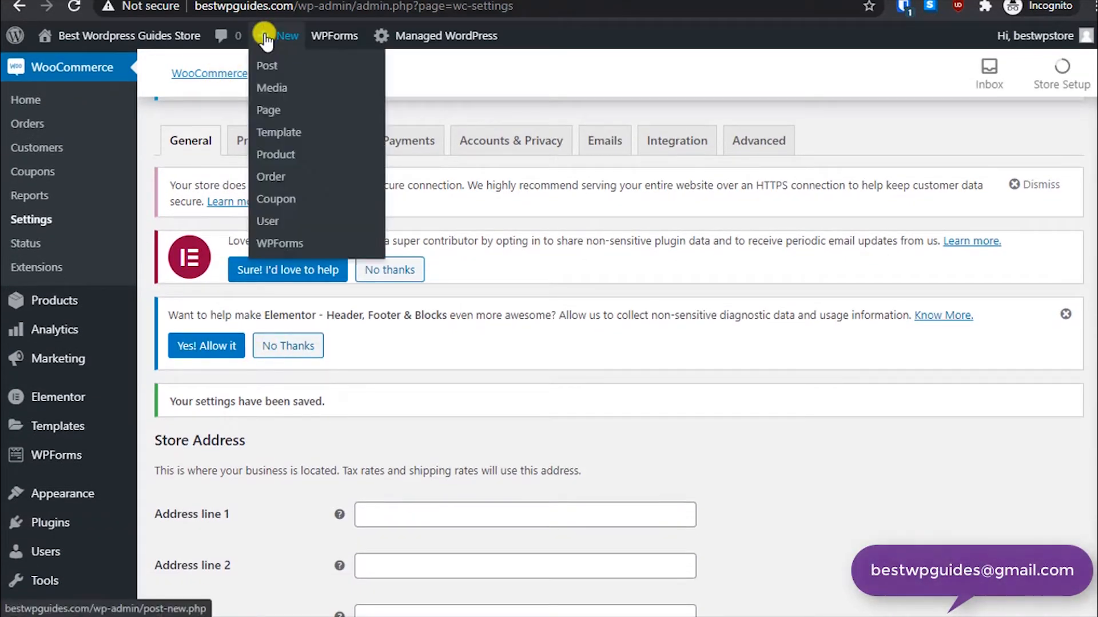
left_click(274, 197)
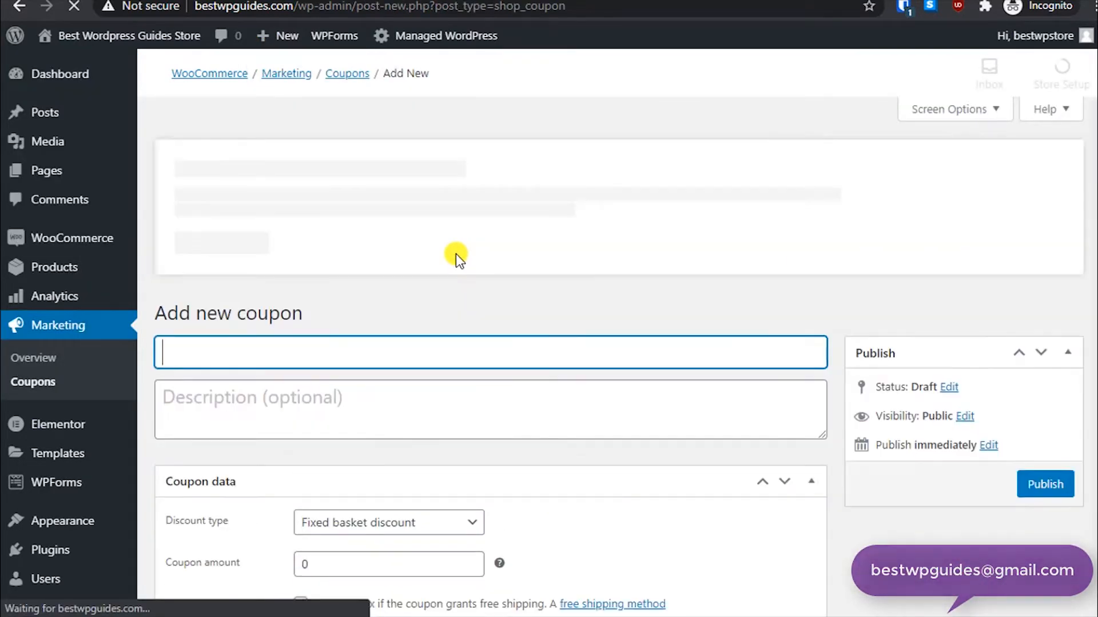
scroll(451, 259, "down", 3)
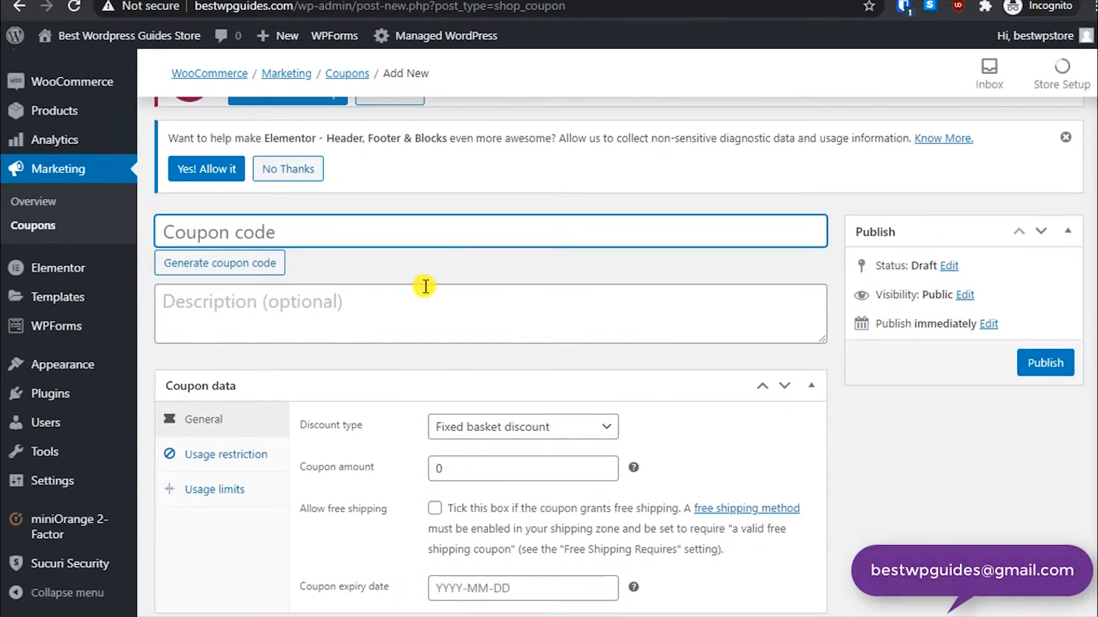
left_click(281, 233)
type("firs")
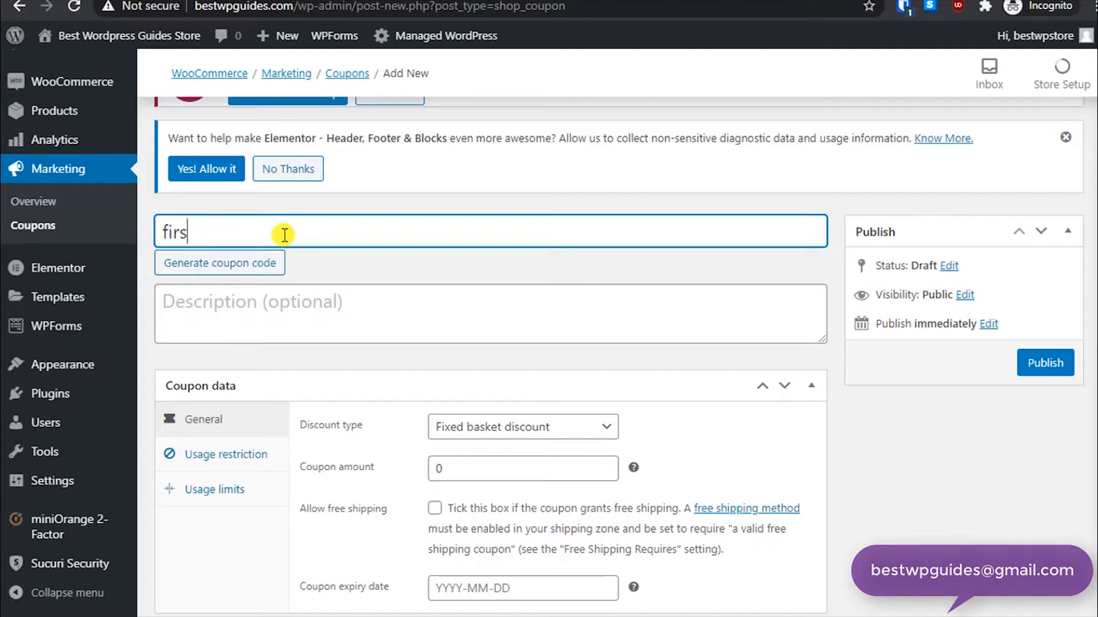
type("torder")
- Enter the coupon description "Congrats!! 30% discount has been applied to your order."
left_click(336, 309)
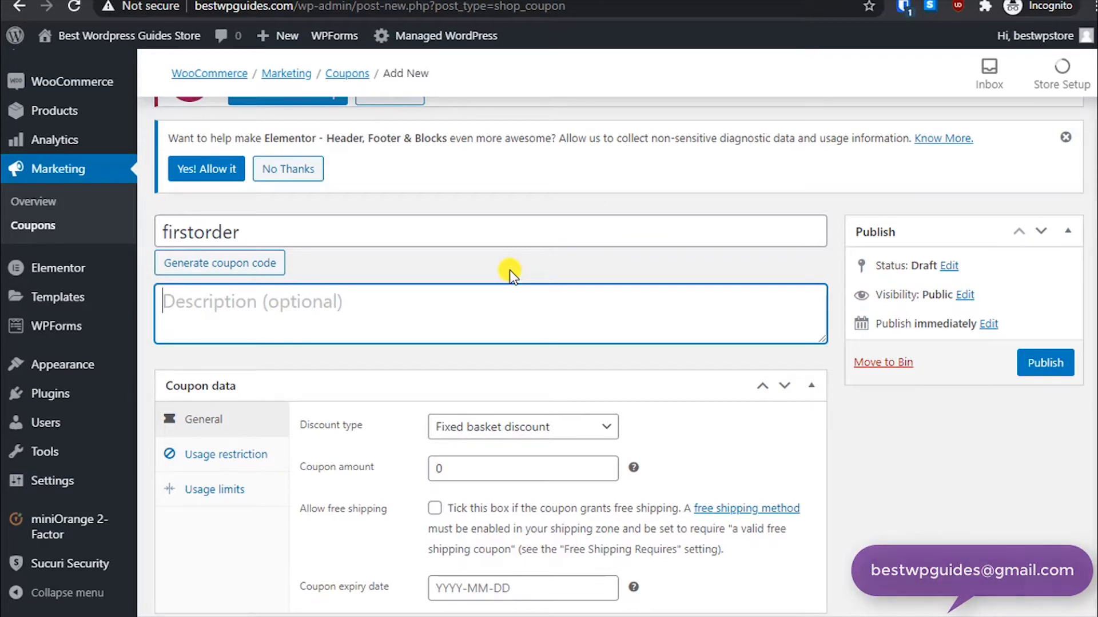
type("Congrat")
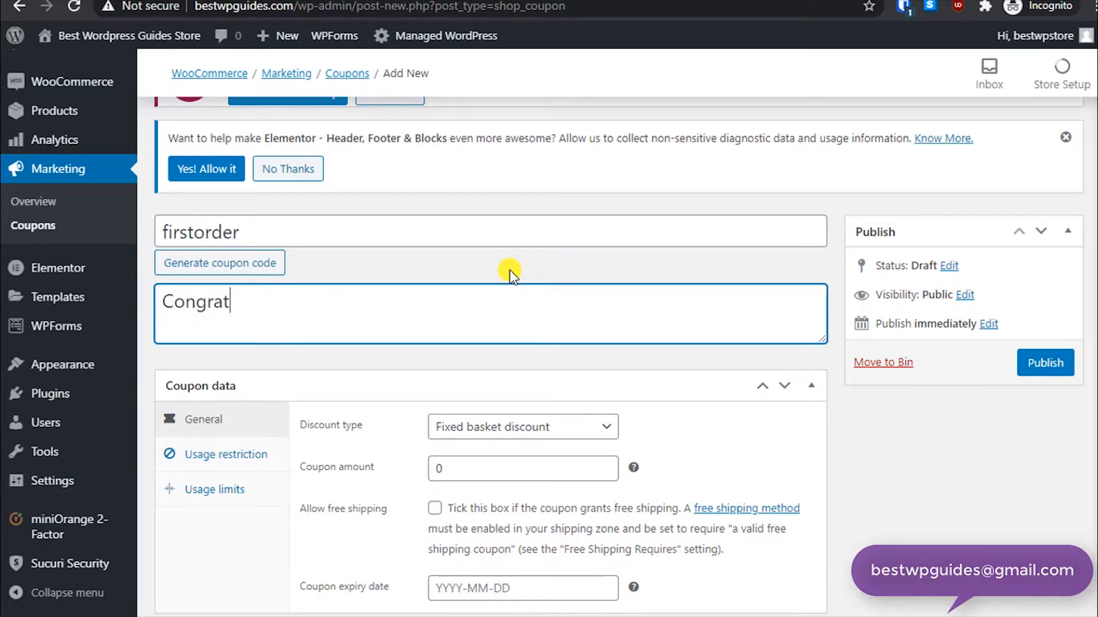
type("s!! 30% discoun")
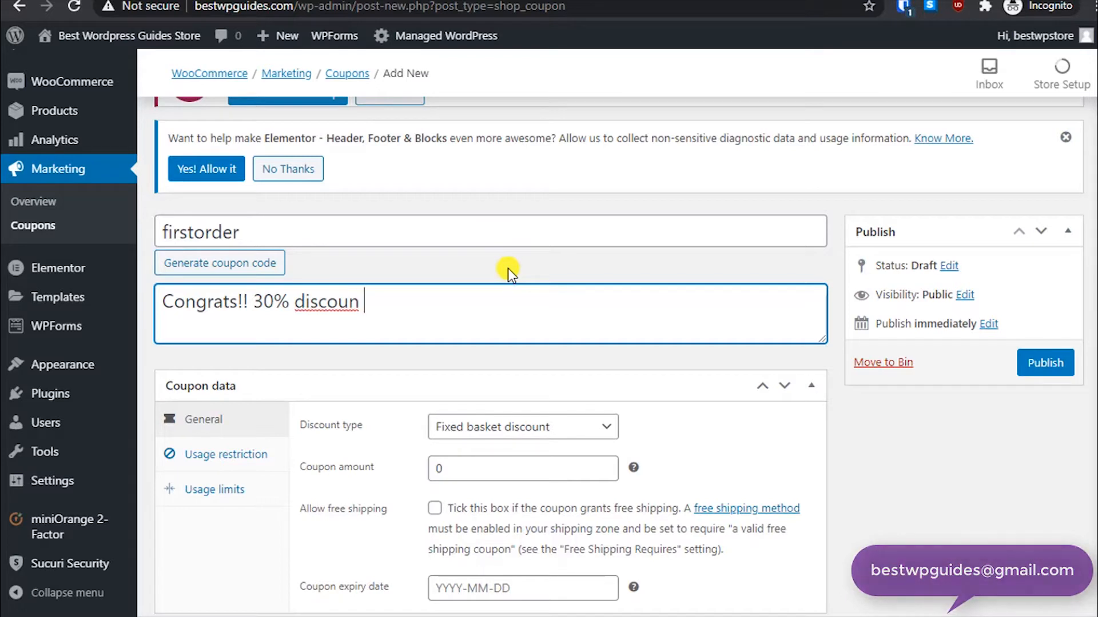
type("t has been ")
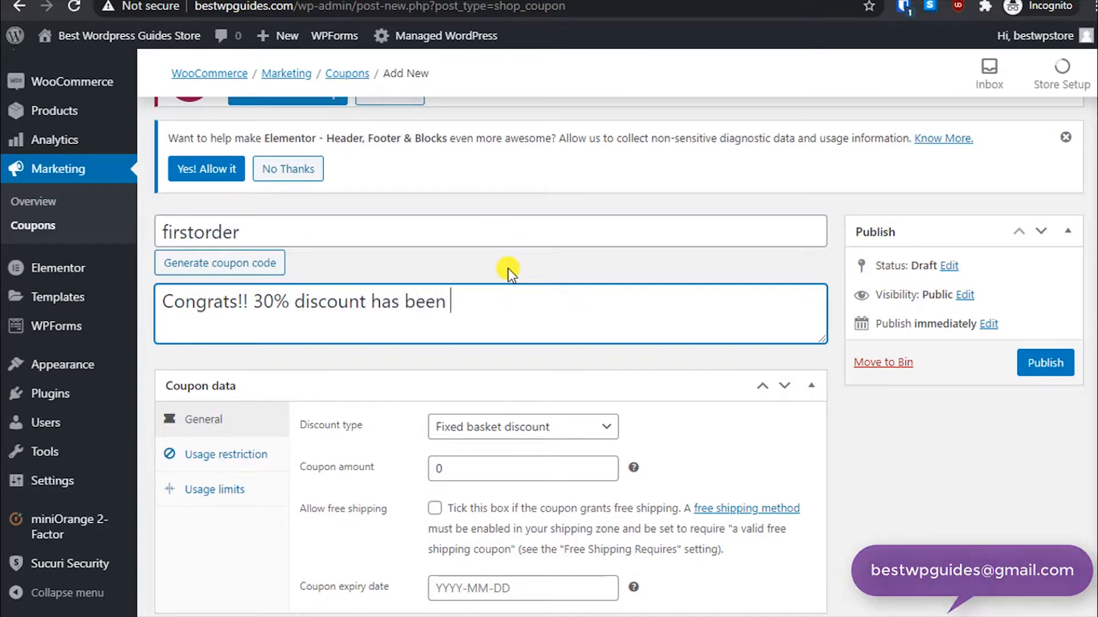
type("applied")
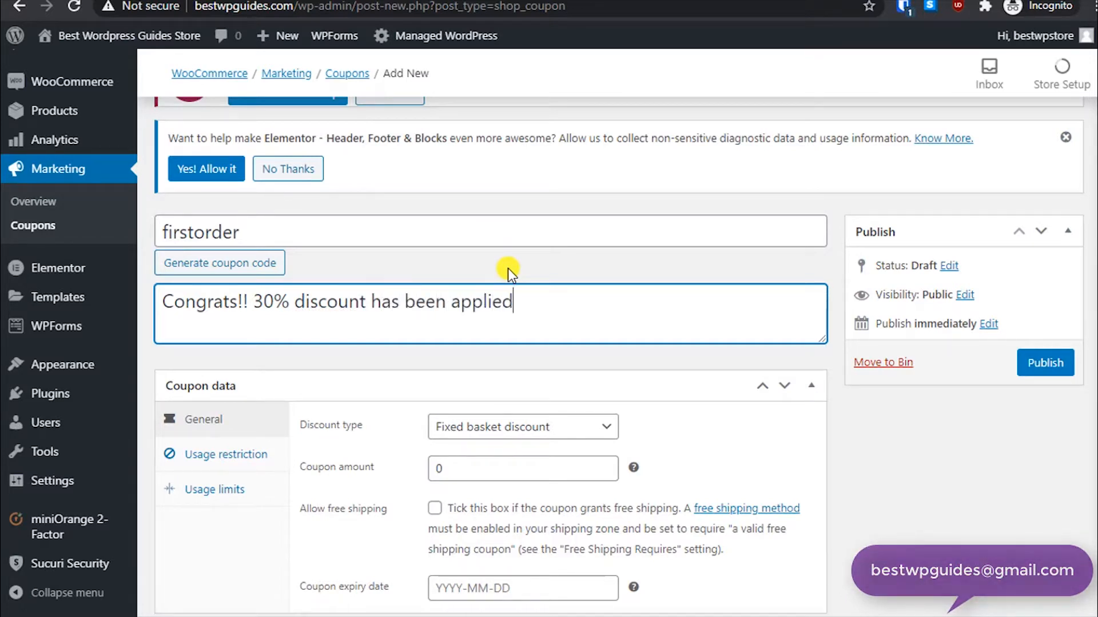
type(" to your order.")
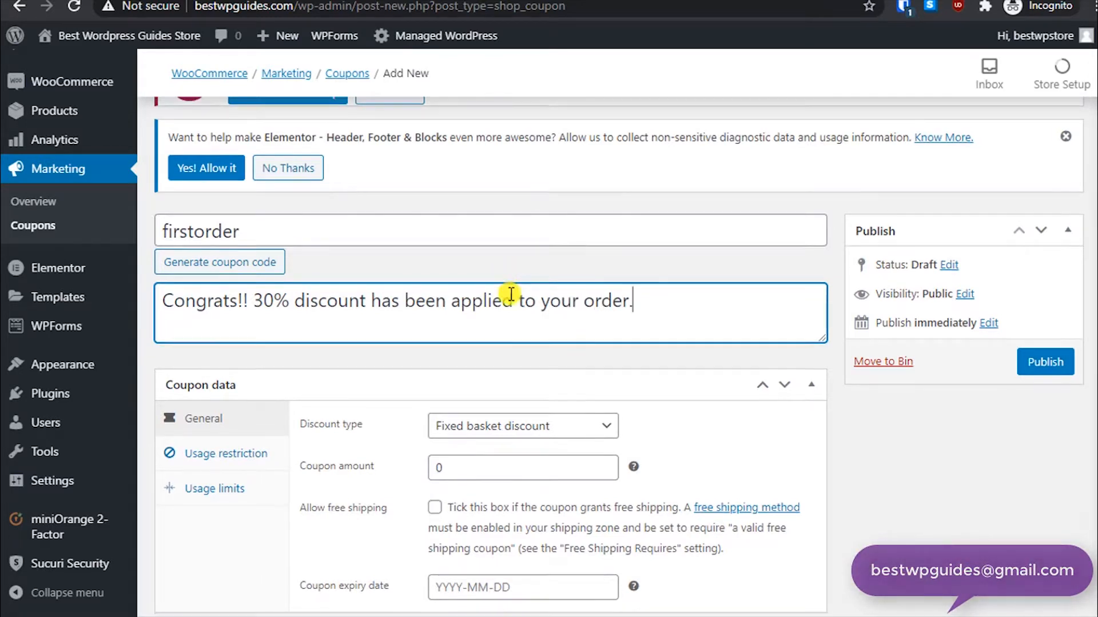
- Set the discount type to Percentage discount and the coupon amount to 30
scroll(509, 288, "down", 1)
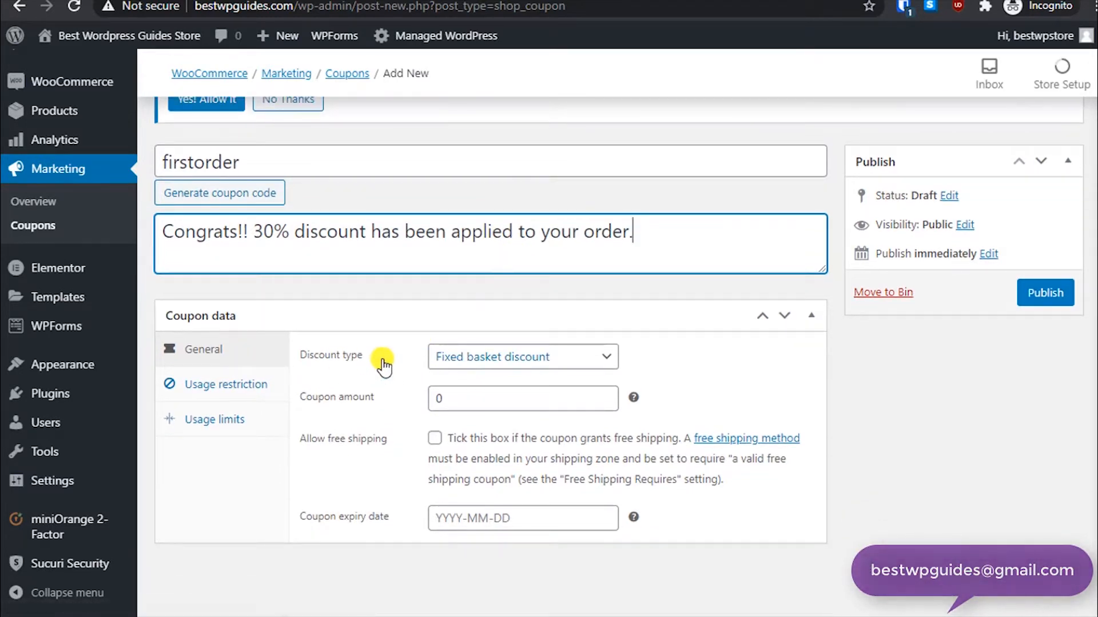
left_click(483, 355)
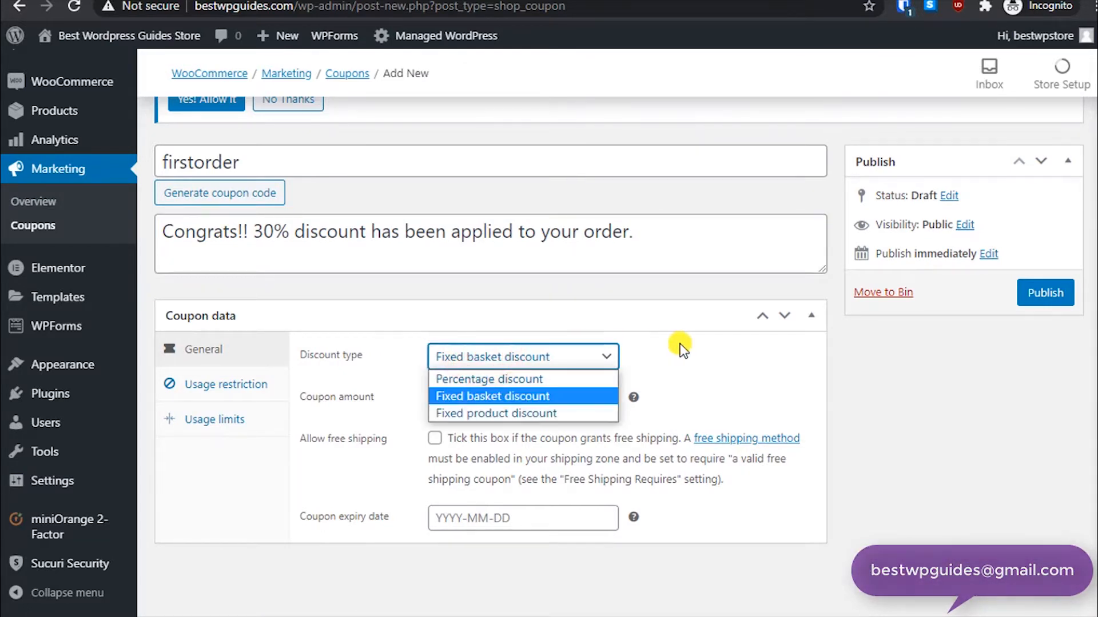
left_click(507, 387)
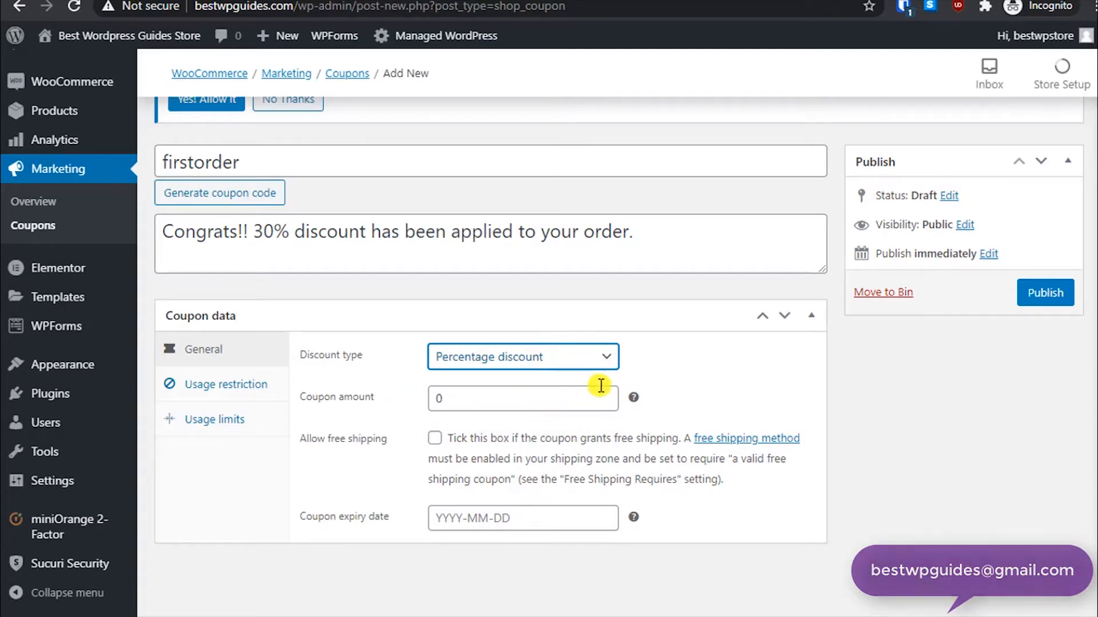
mouse_move(632, 398)
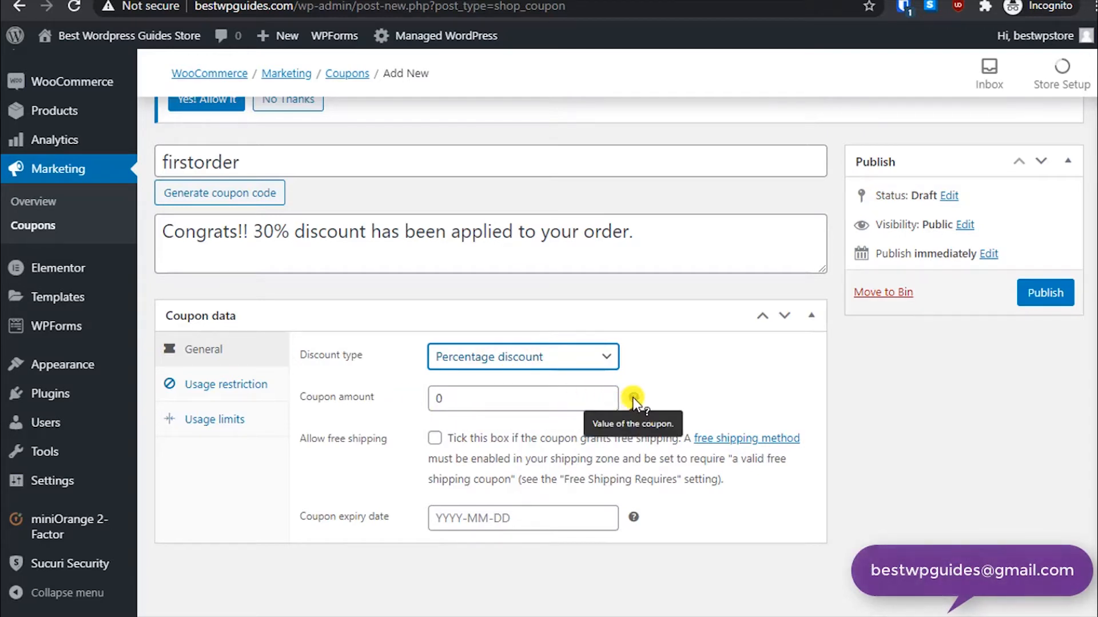
left_click(461, 397)
double_click(460, 397)
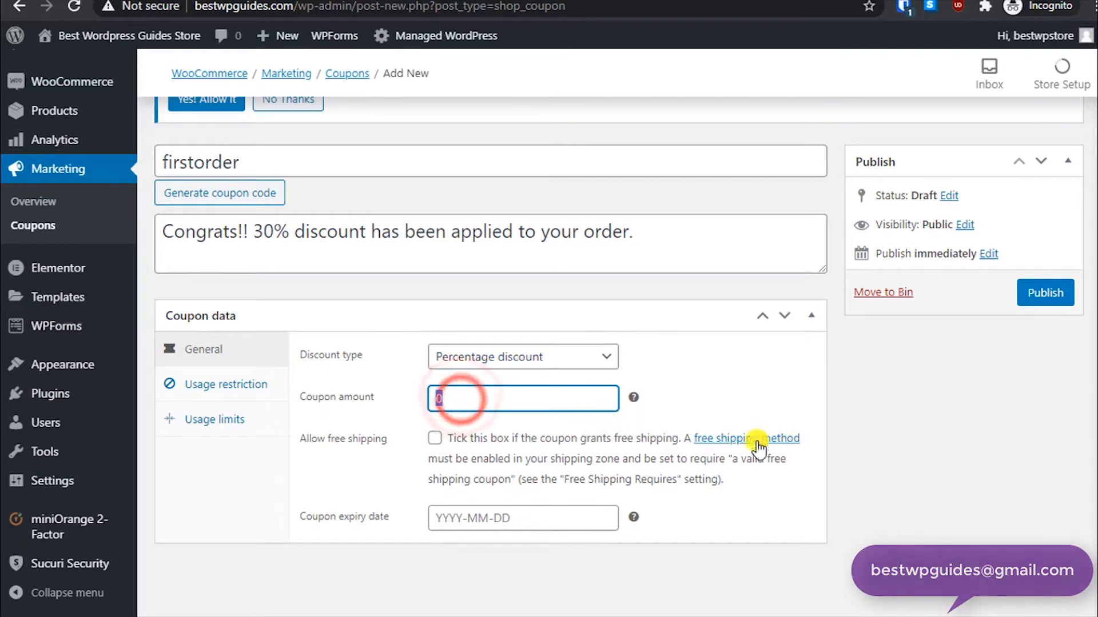
type("30")
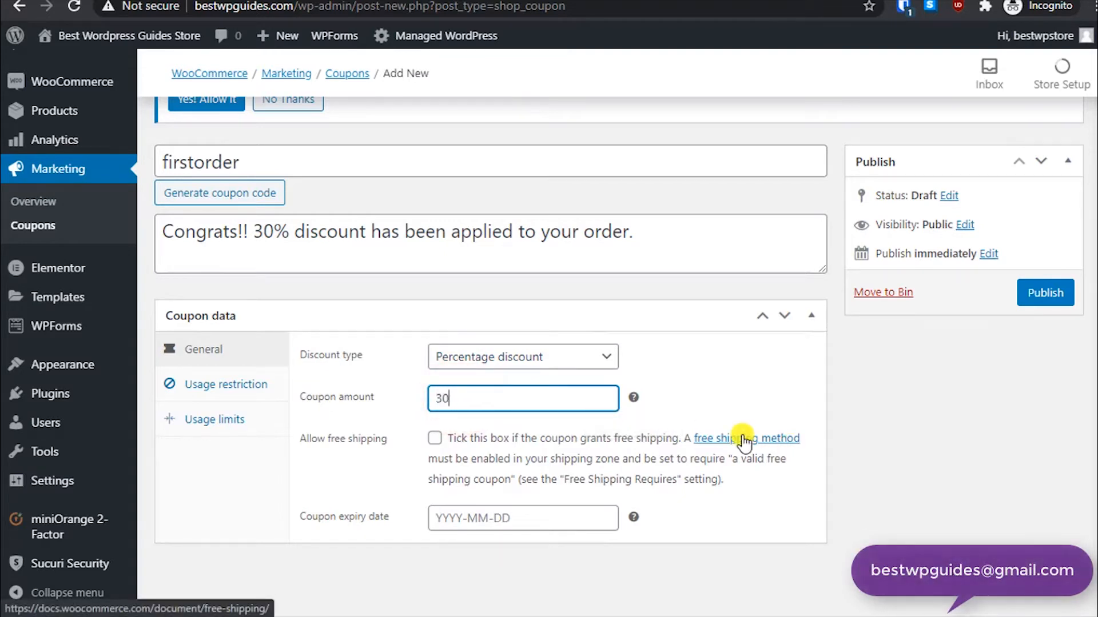
left_click(902, 475)
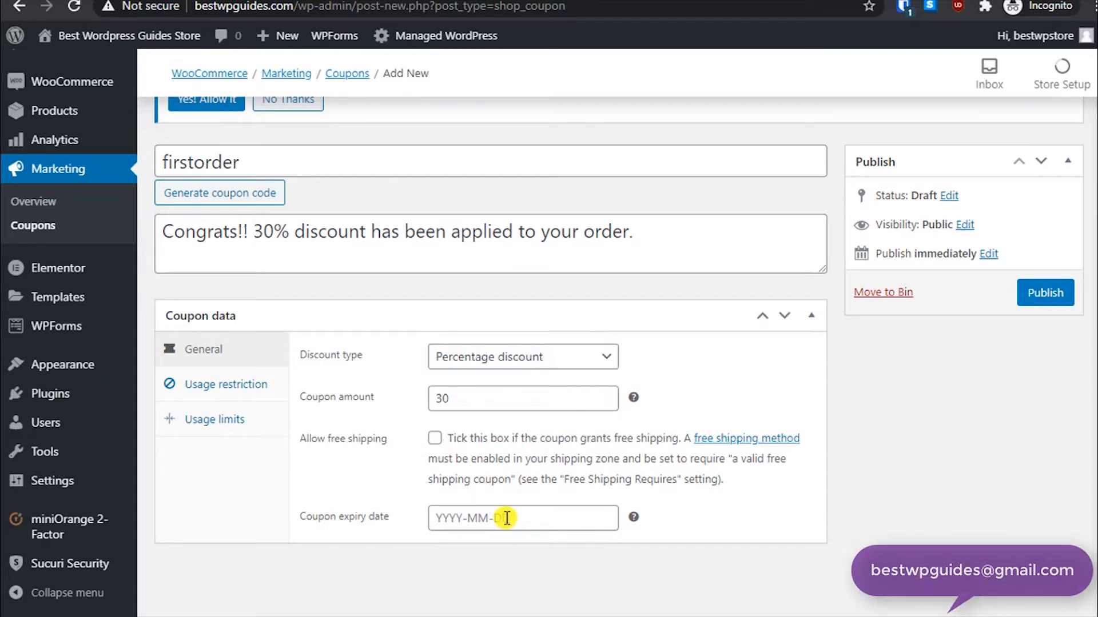
- Set the coupon expiry date to 2020-11-30 using the date picker
left_click(475, 518)
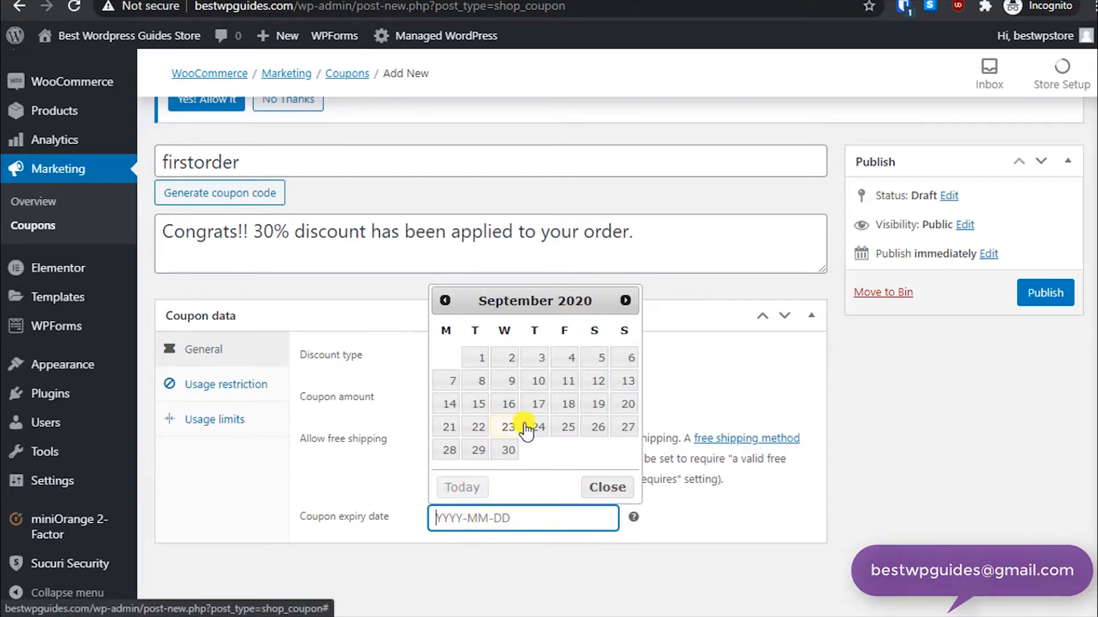
left_click(626, 301)
left_click(626, 300)
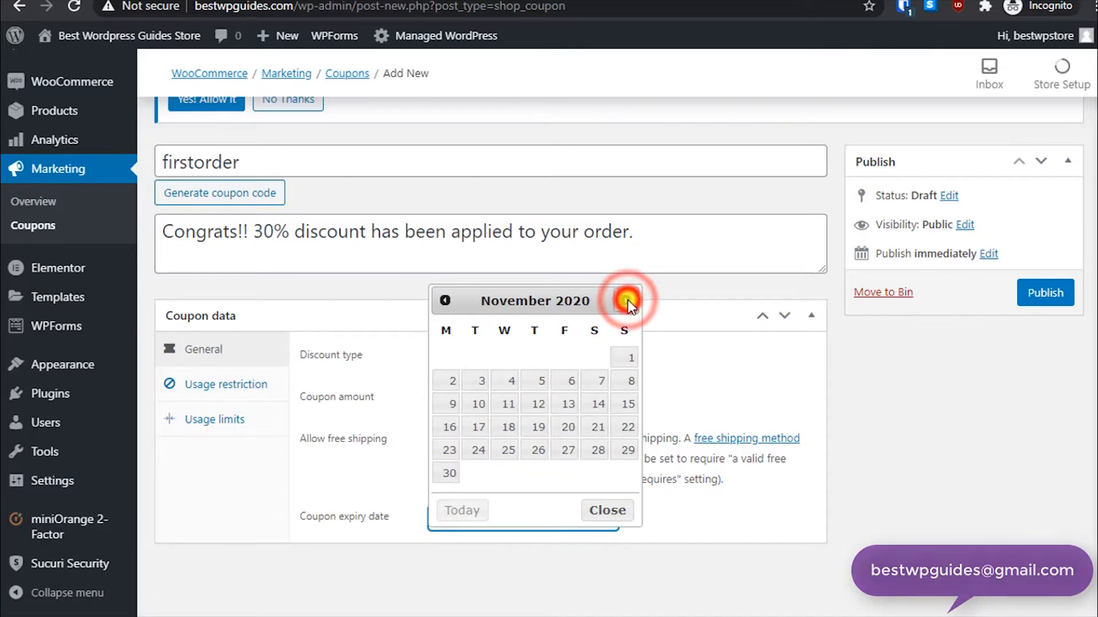
left_click(449, 478)
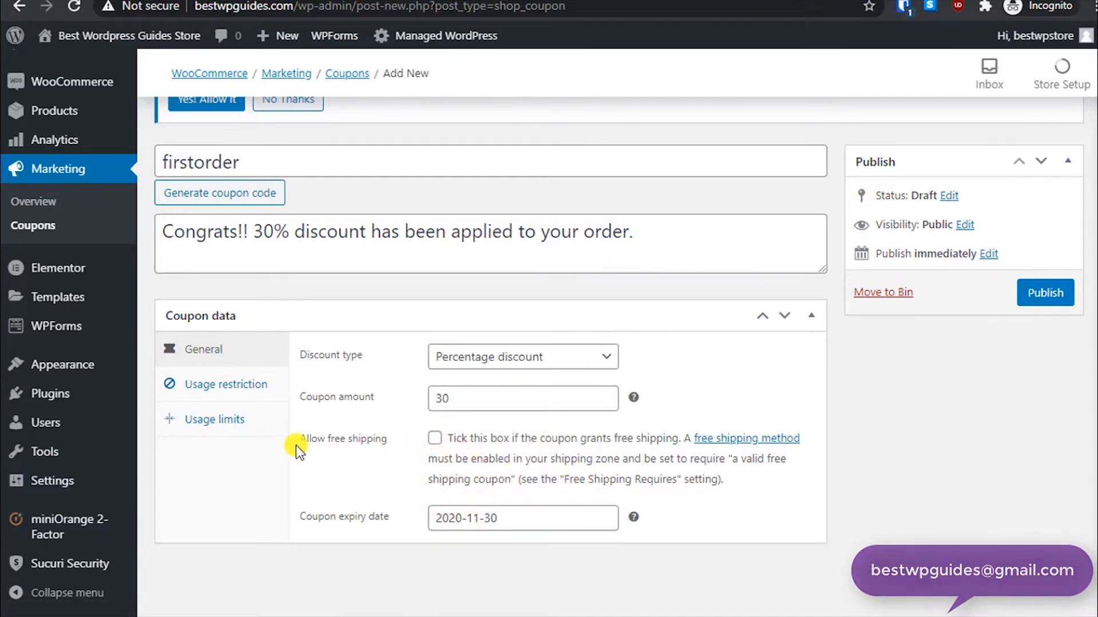
- Under usage restrictions, set the minimum spend to 20 and the maximum spend to 2000
left_click(229, 391)
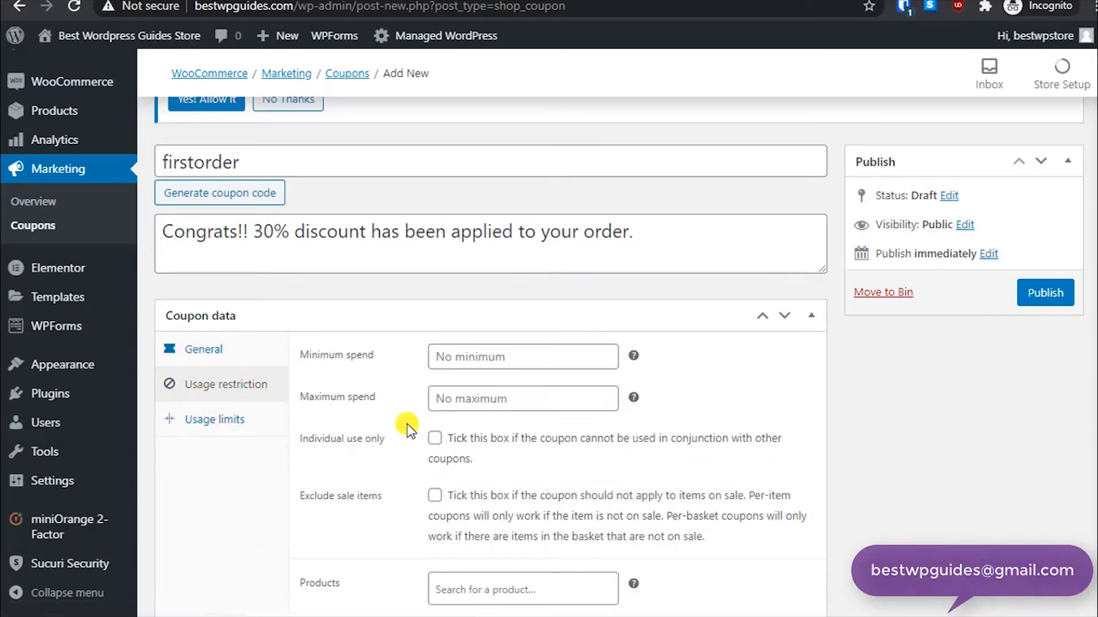
left_click(464, 357)
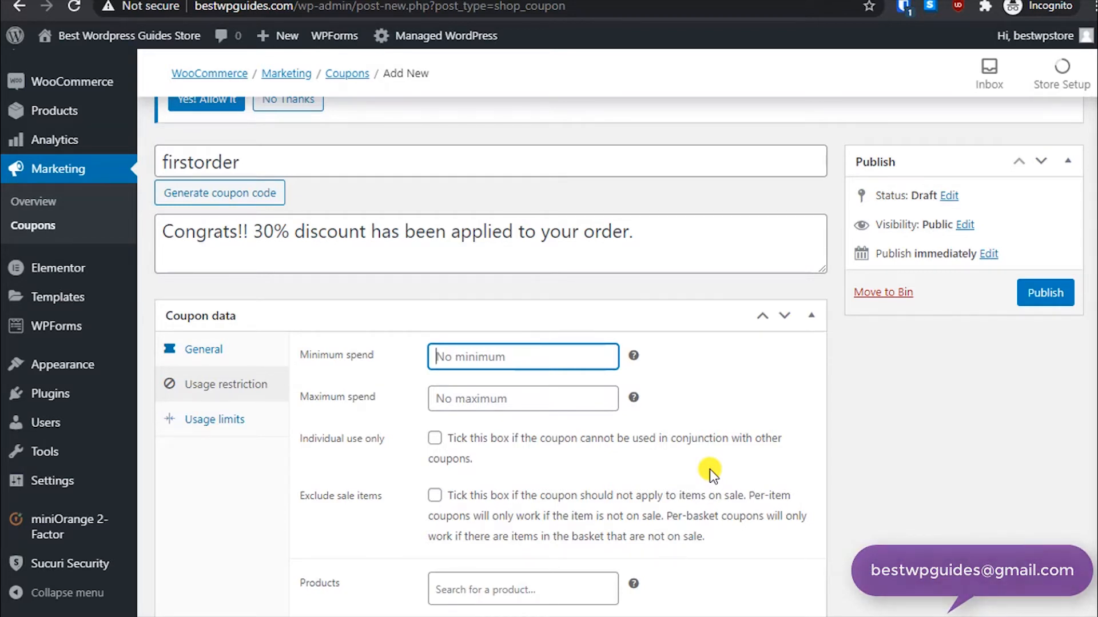
type("20")
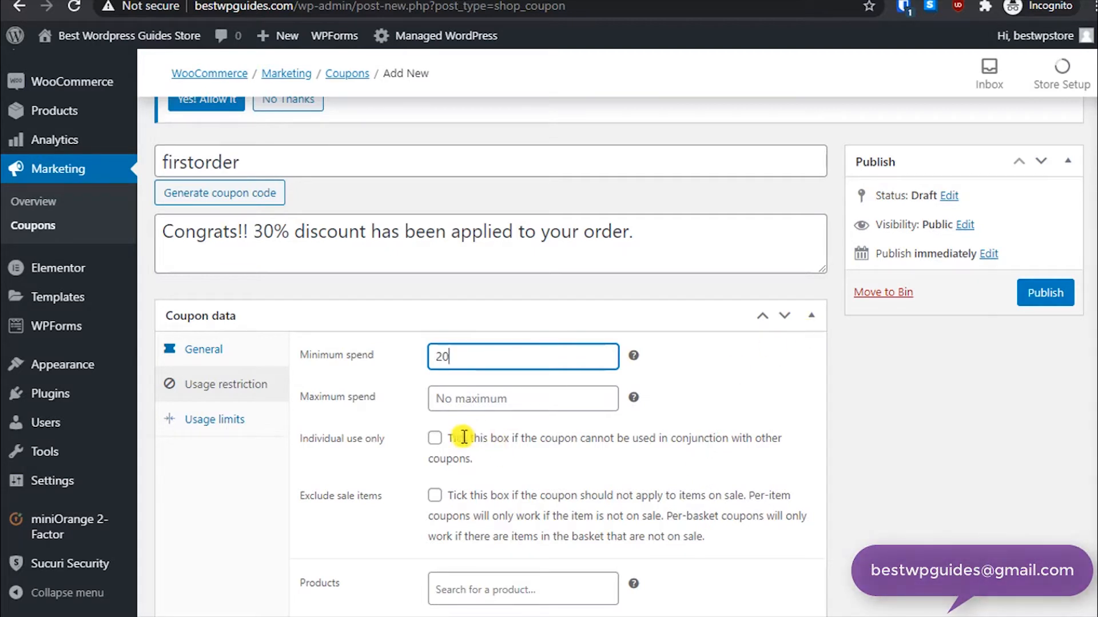
left_click(484, 403)
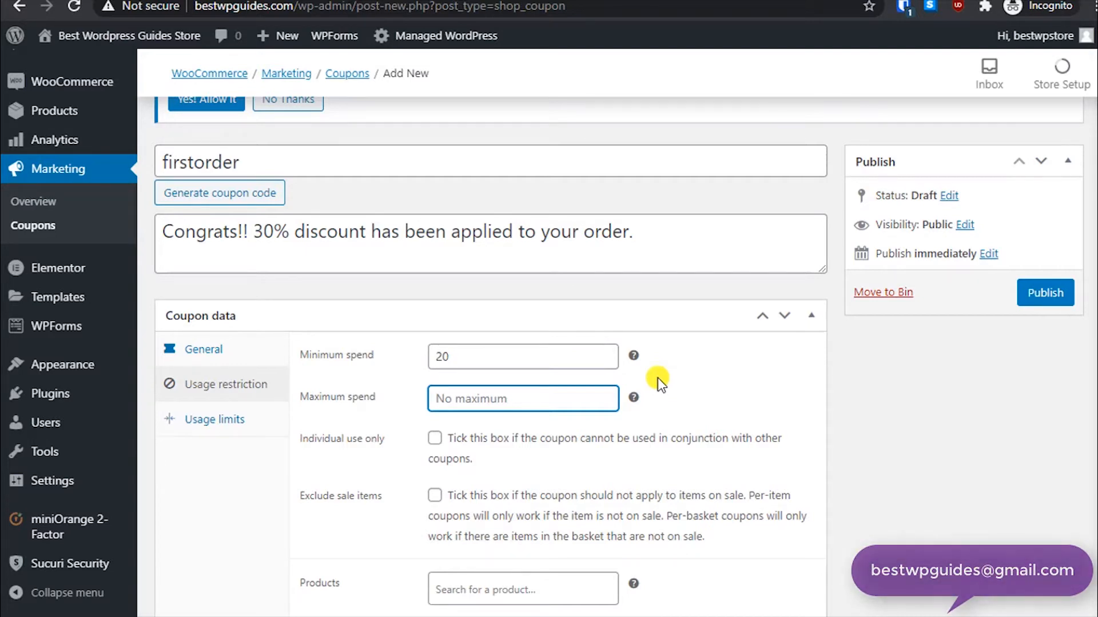
type("2000")
left_click(709, 405)
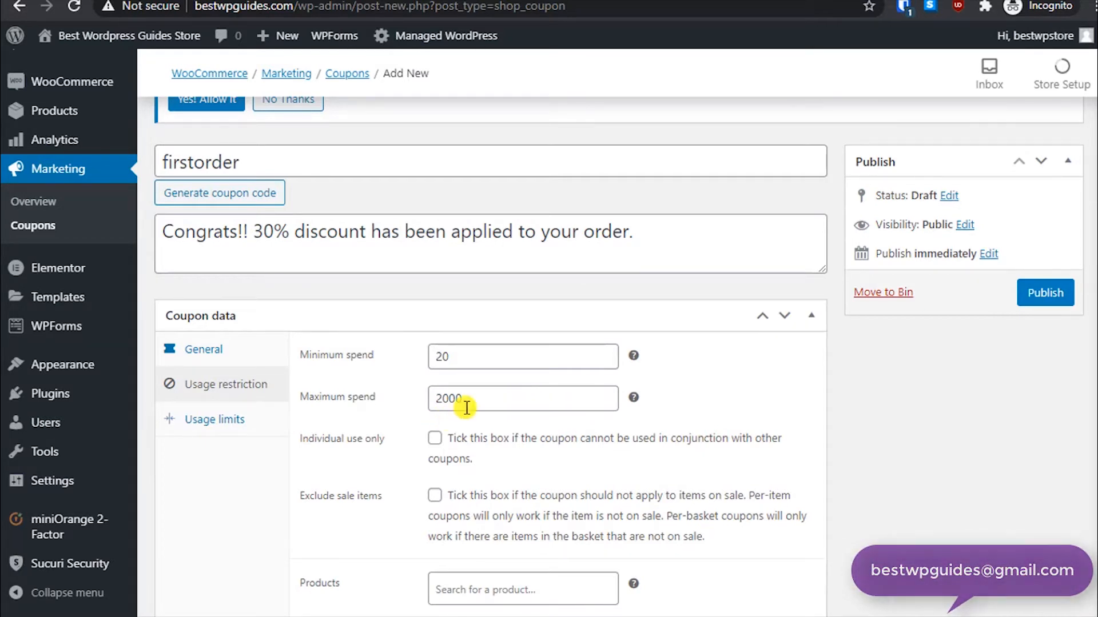
- Restrict the coupon to individual use only, so it cannot combine with other coupons
scroll(395, 434, "down", 2)
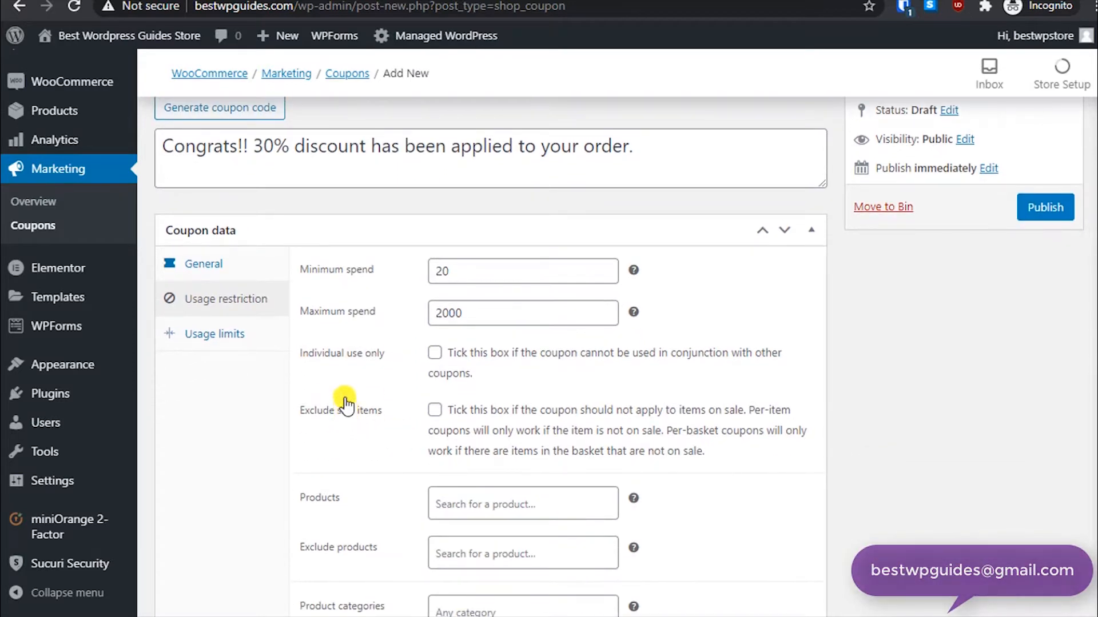
left_click(433, 360)
scroll(348, 377, "down", 2)
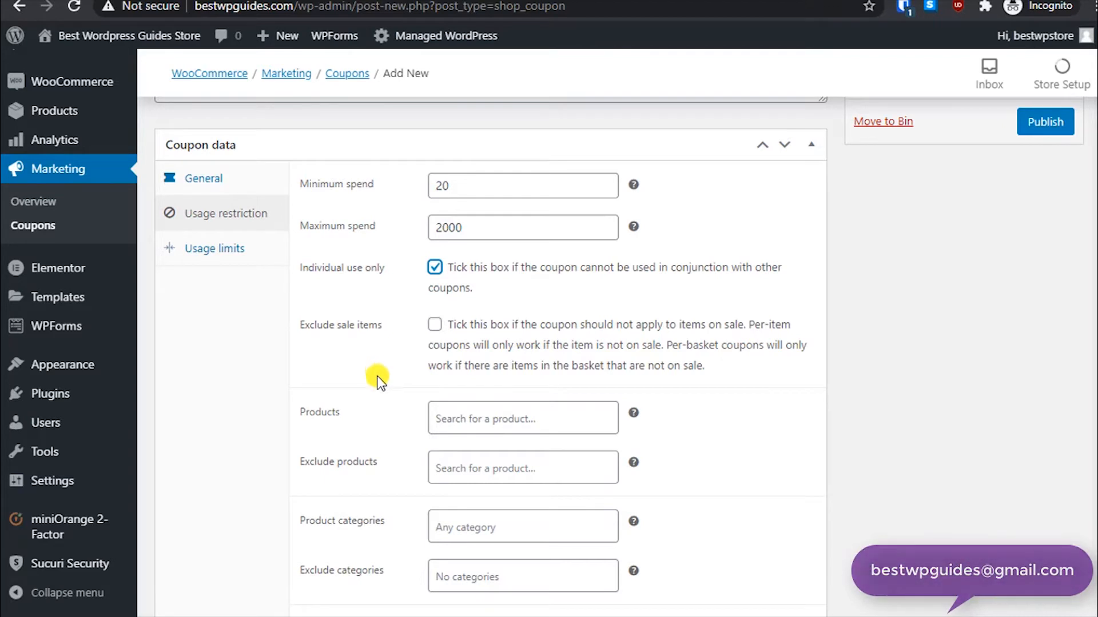
- Tick the option to exclude sale items from the coupon
scroll(376, 375, "down", 1)
scroll(376, 376, "up", 1)
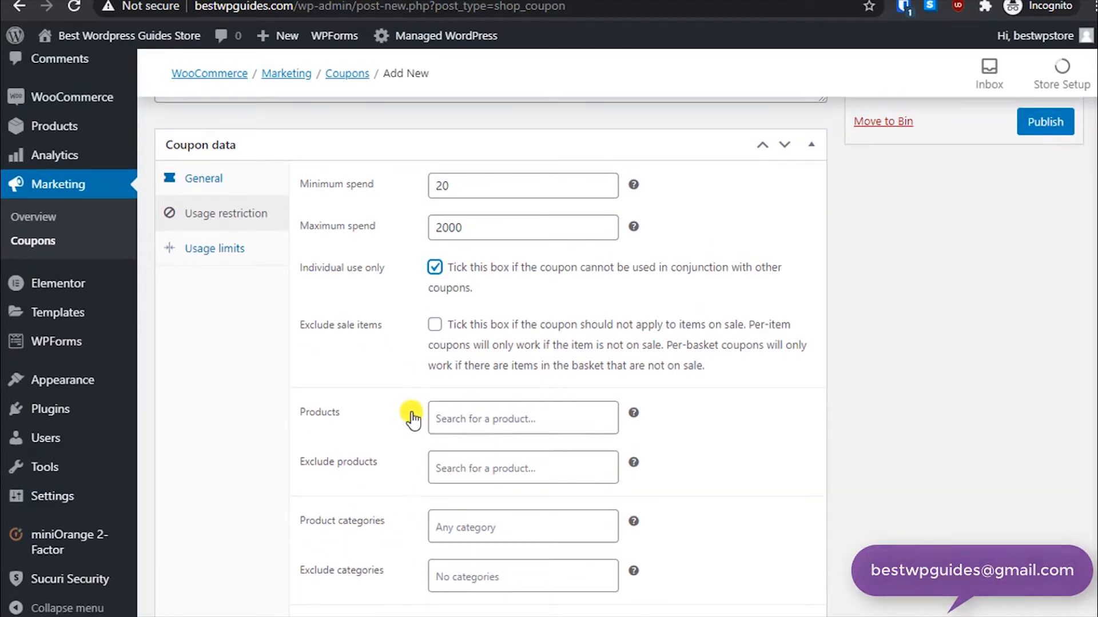
left_click(434, 325)
scroll(320, 433, "down", 1)
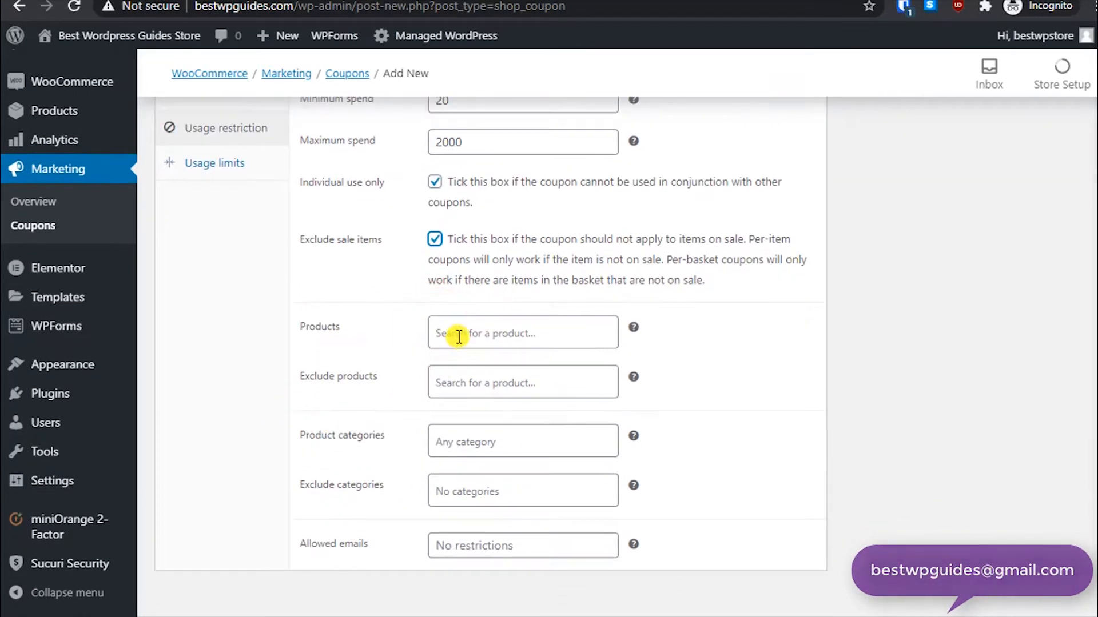
left_click(459, 335)
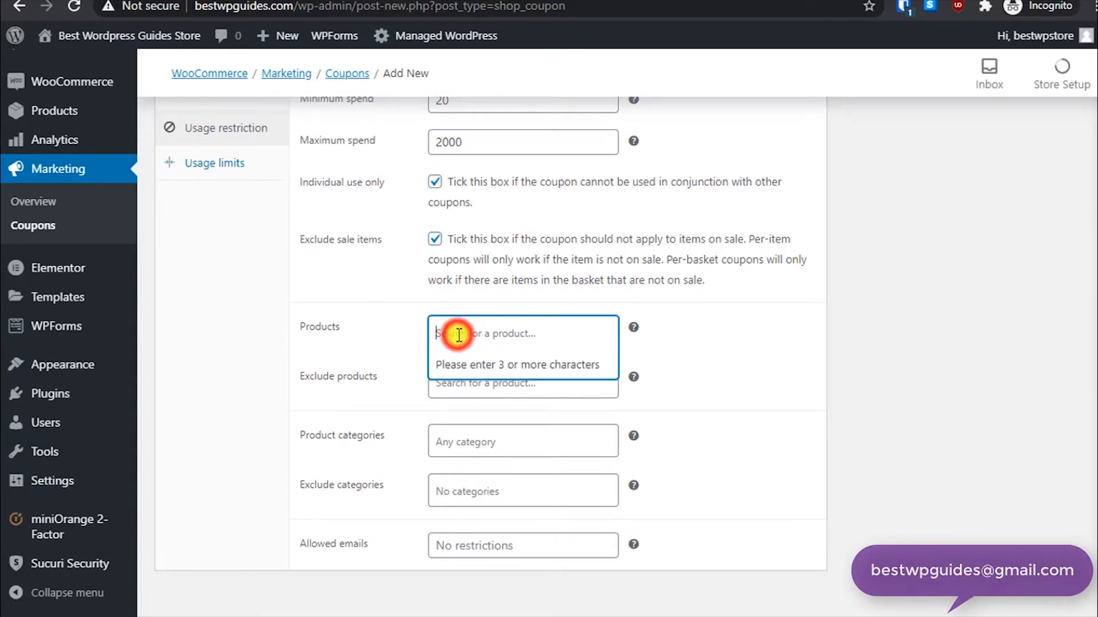
left_click(399, 336)
left_click(374, 344)
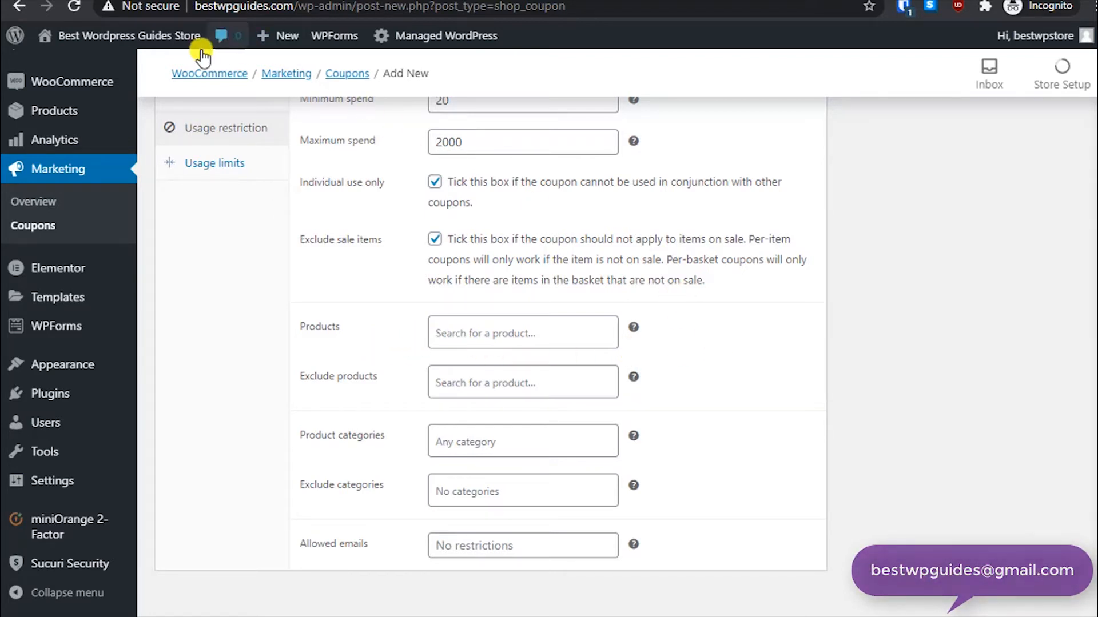
- Open the store's shop in a new tab and view the Nike Shoe product page
mouse_move(165, 35)
right_click(86, 90)
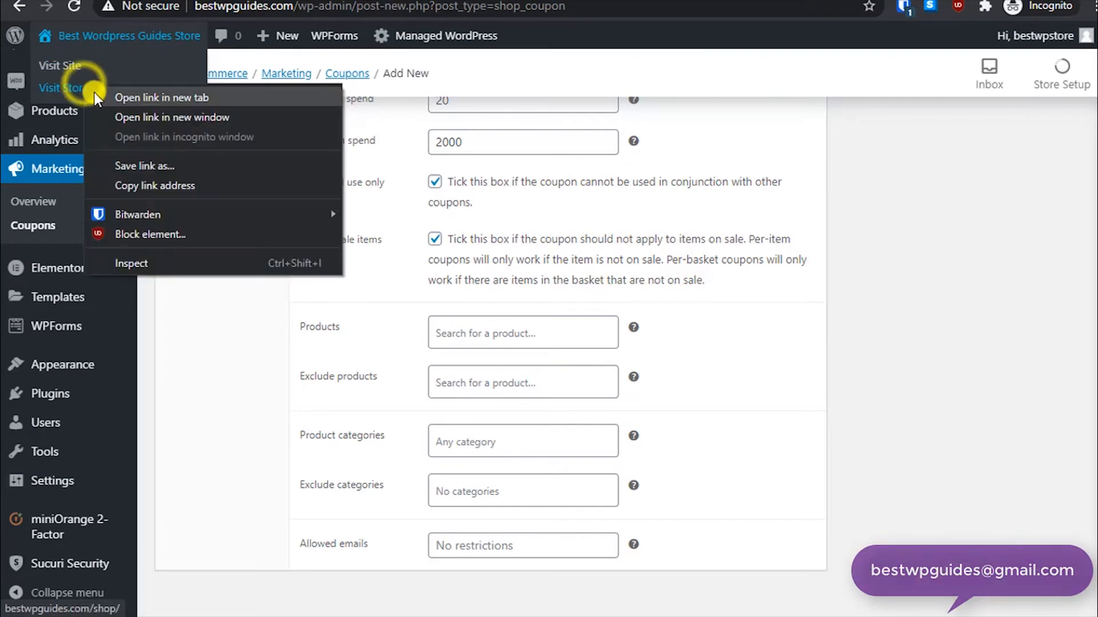
left_click(138, 97)
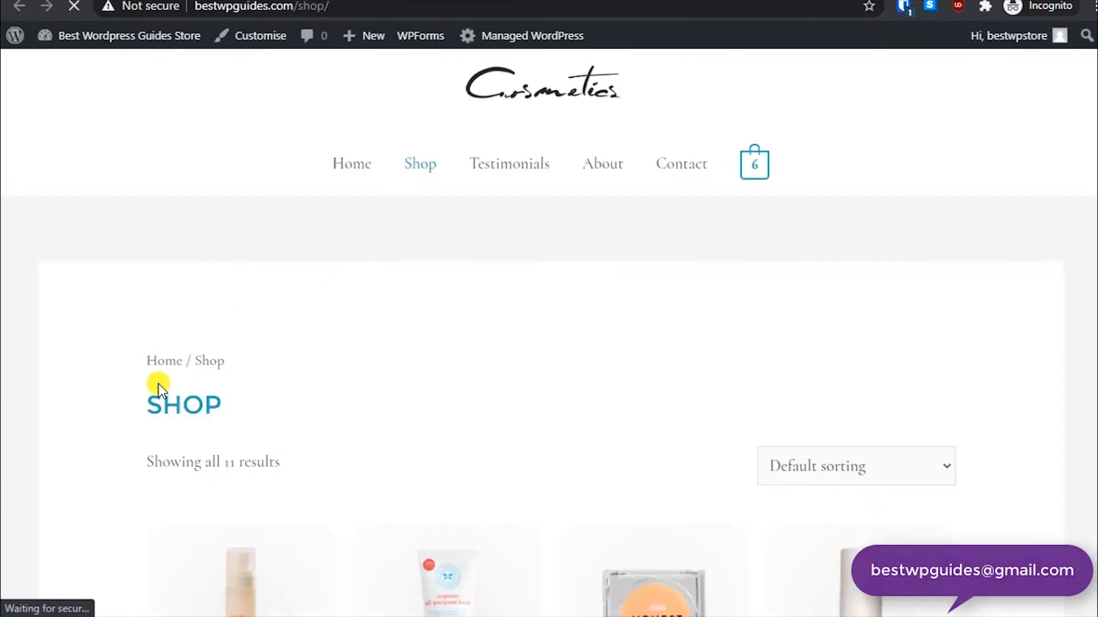
scroll(320, 354, "down", 5)
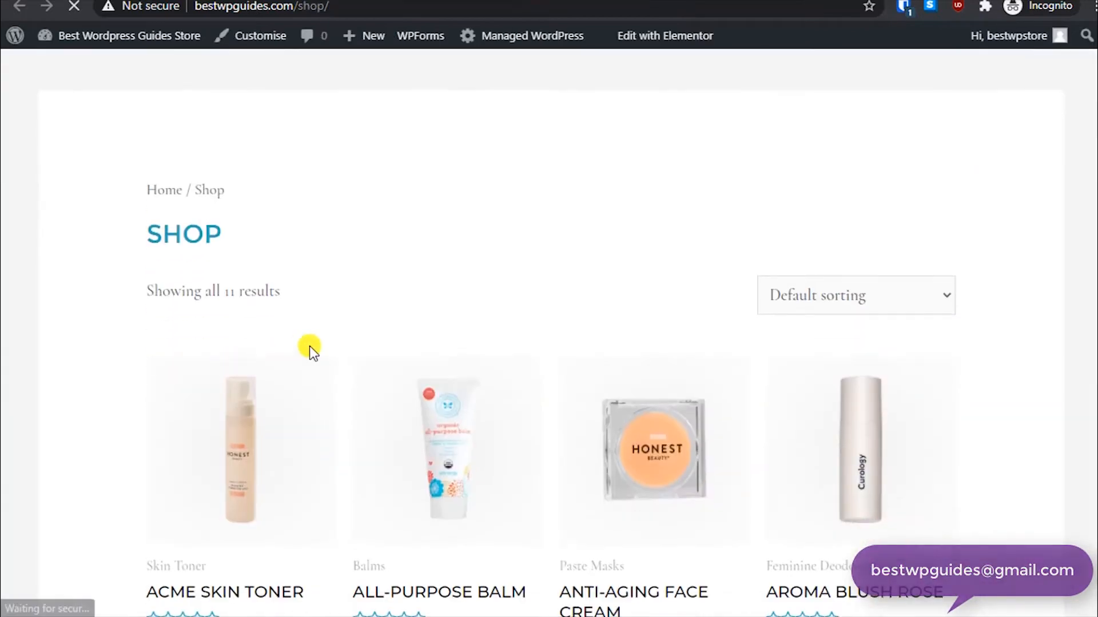
scroll(400, 351, "down", 4)
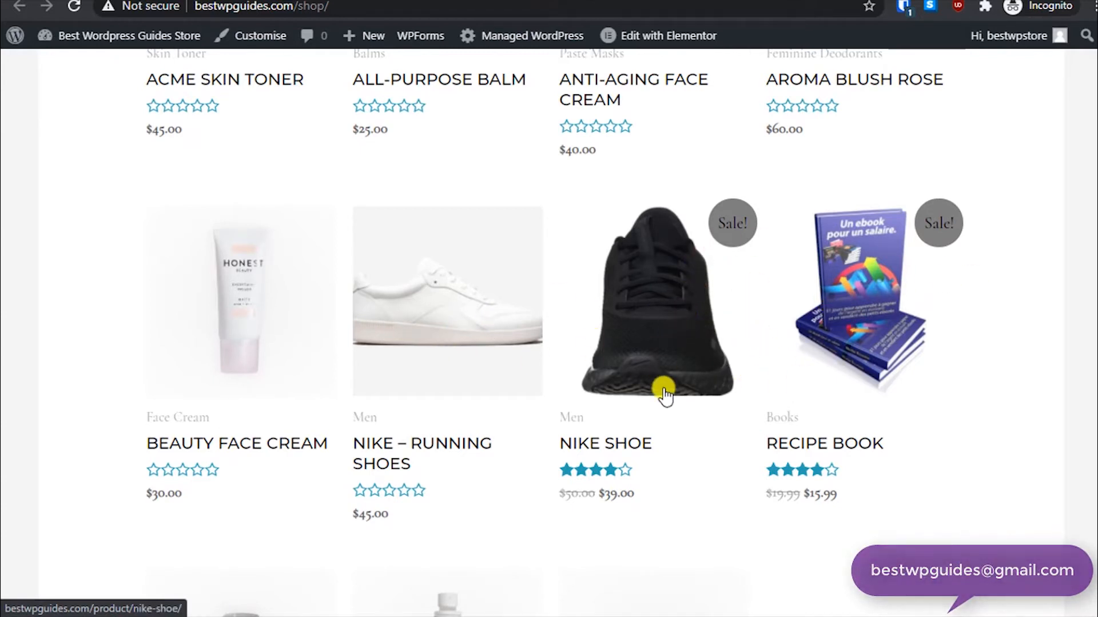
left_click(669, 371)
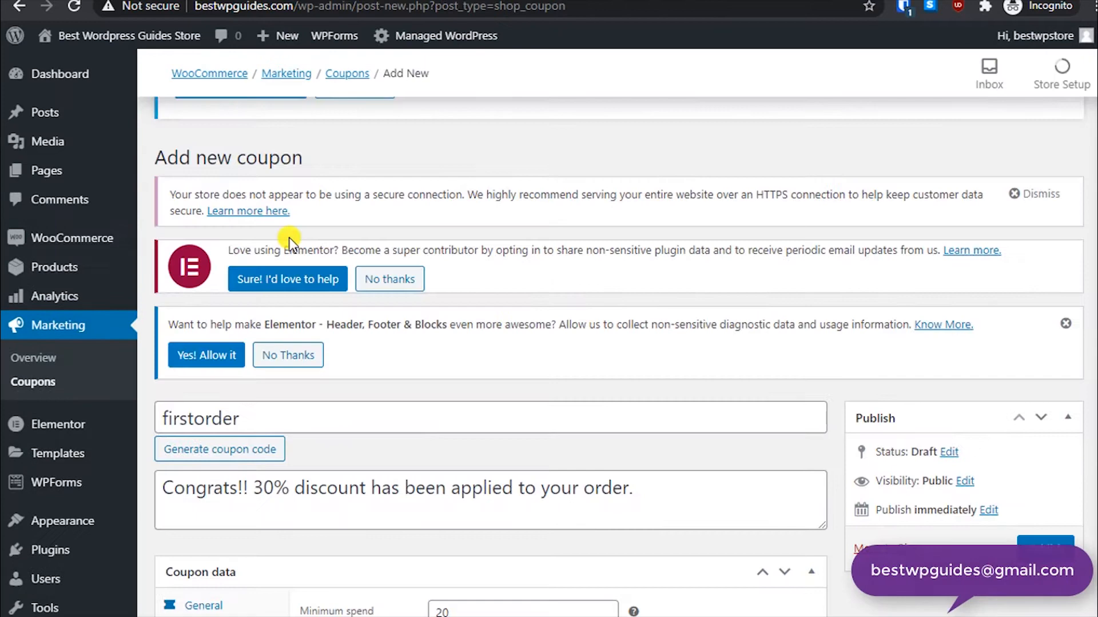
scroll(392, 453, "down", 10)
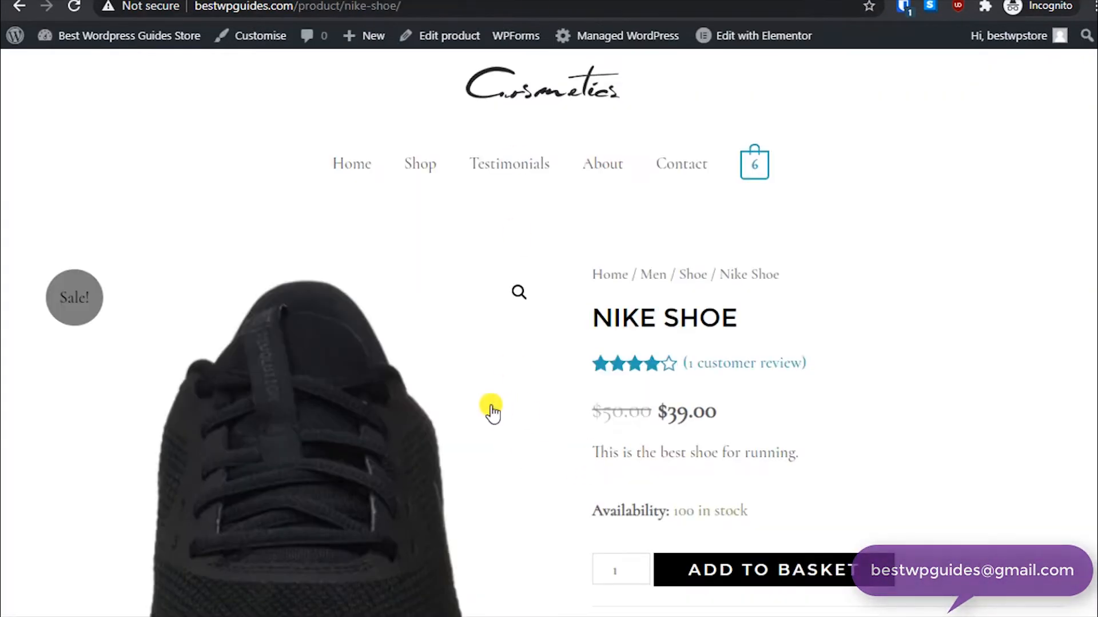
scroll(484, 400, "down", 4)
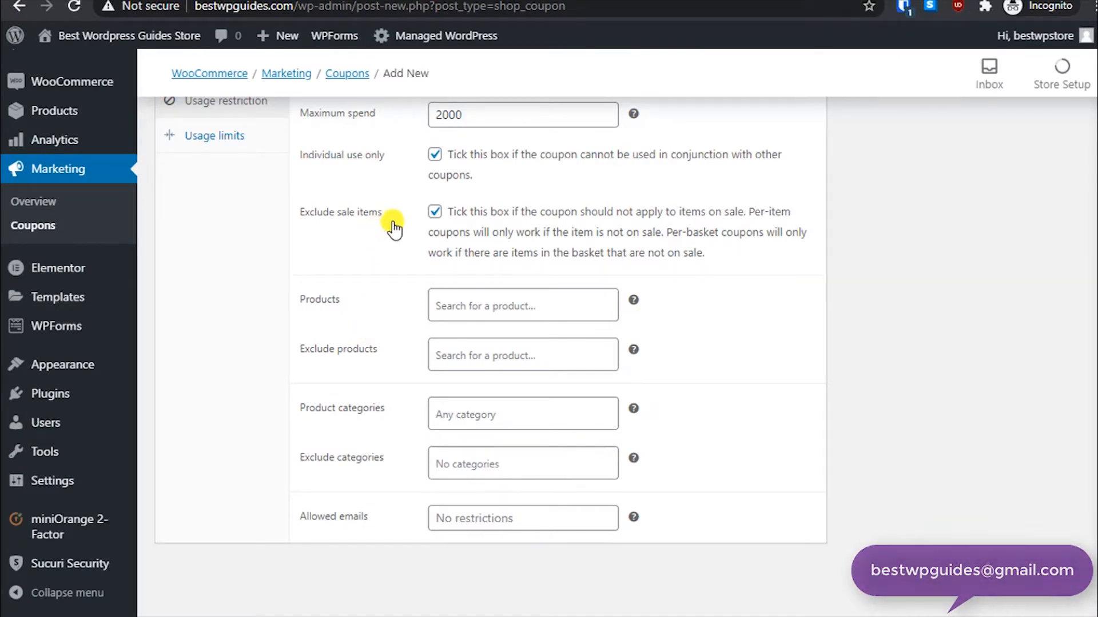
- Untick exclude sale items and add Nike Shoe (CK2719-003) to the coupon's allowed products
left_click(433, 212)
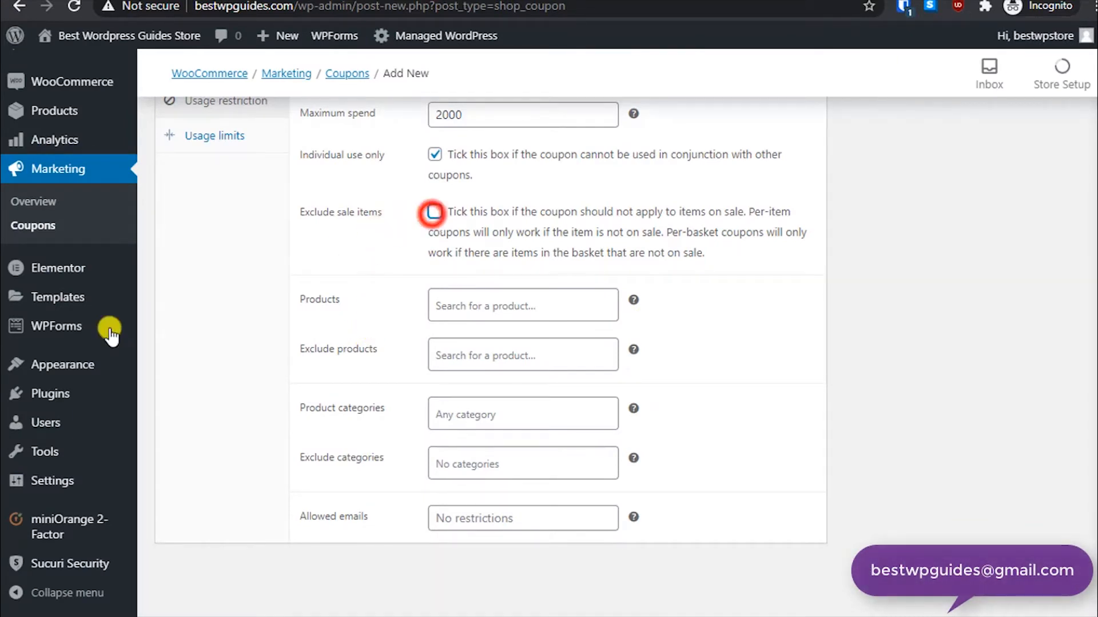
left_click(538, 307)
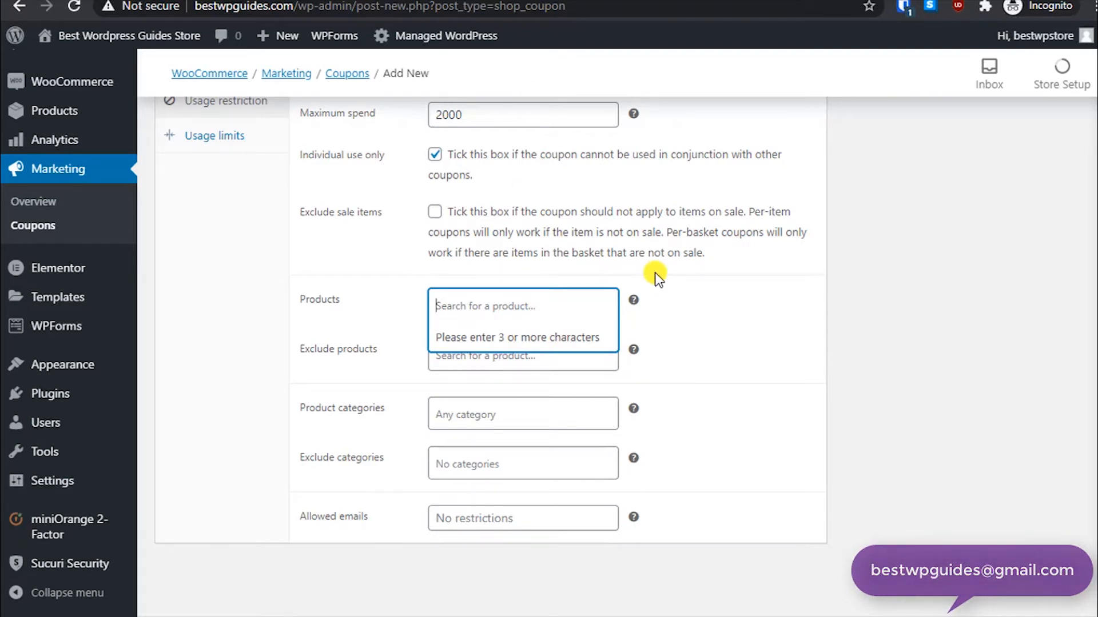
type("nike")
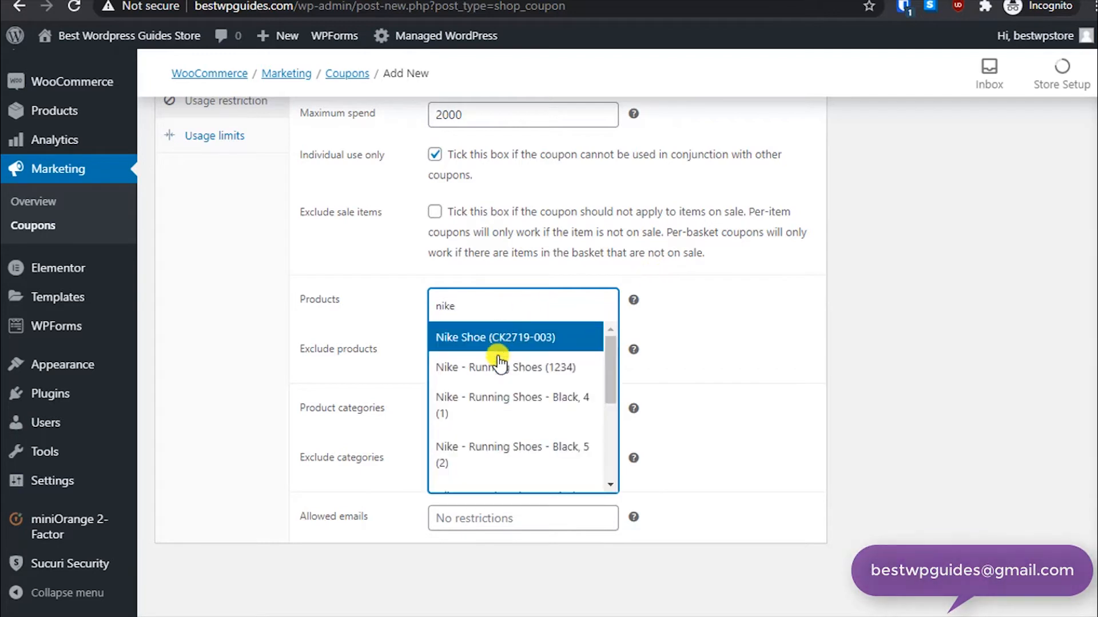
left_click(507, 342)
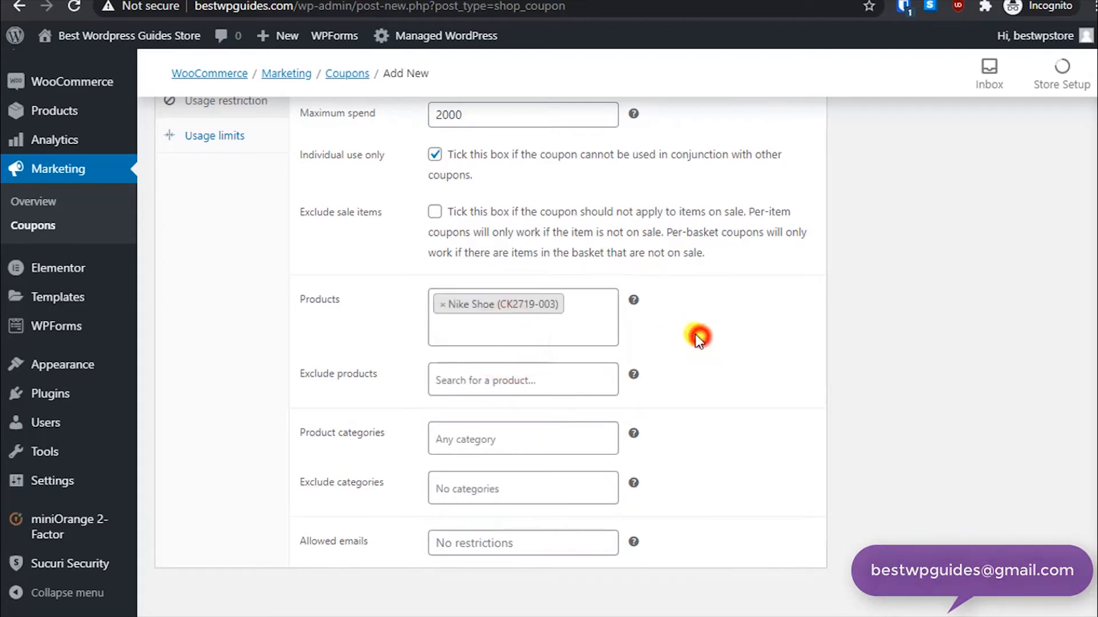
- Add Nike - Running Shoes (1234) to the allowed products, then remove both products from the list
left_click(508, 327)
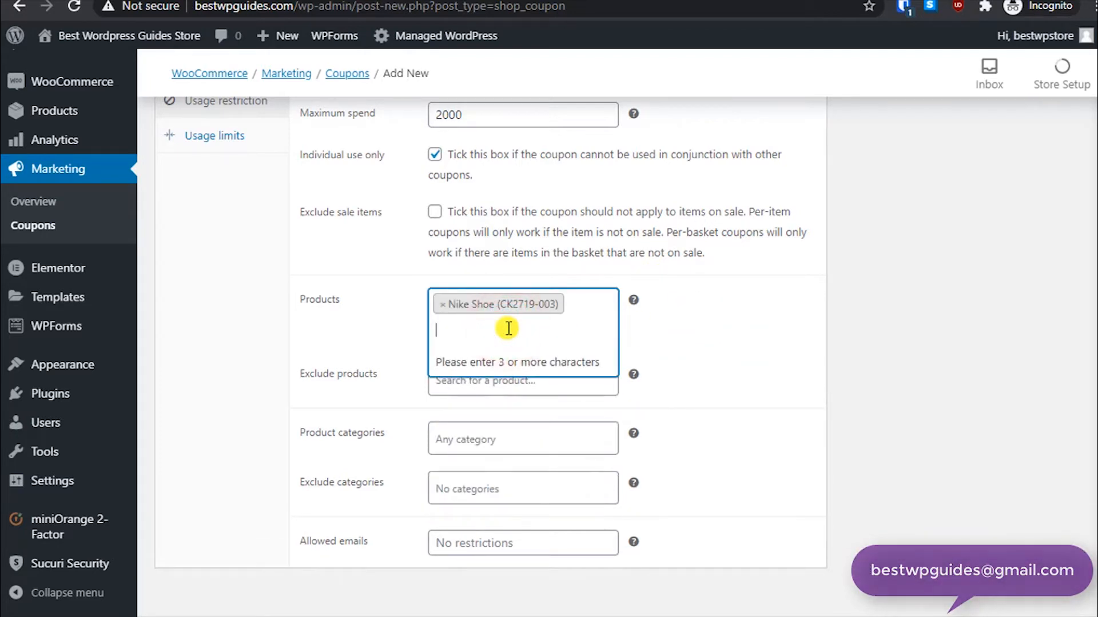
type("nike")
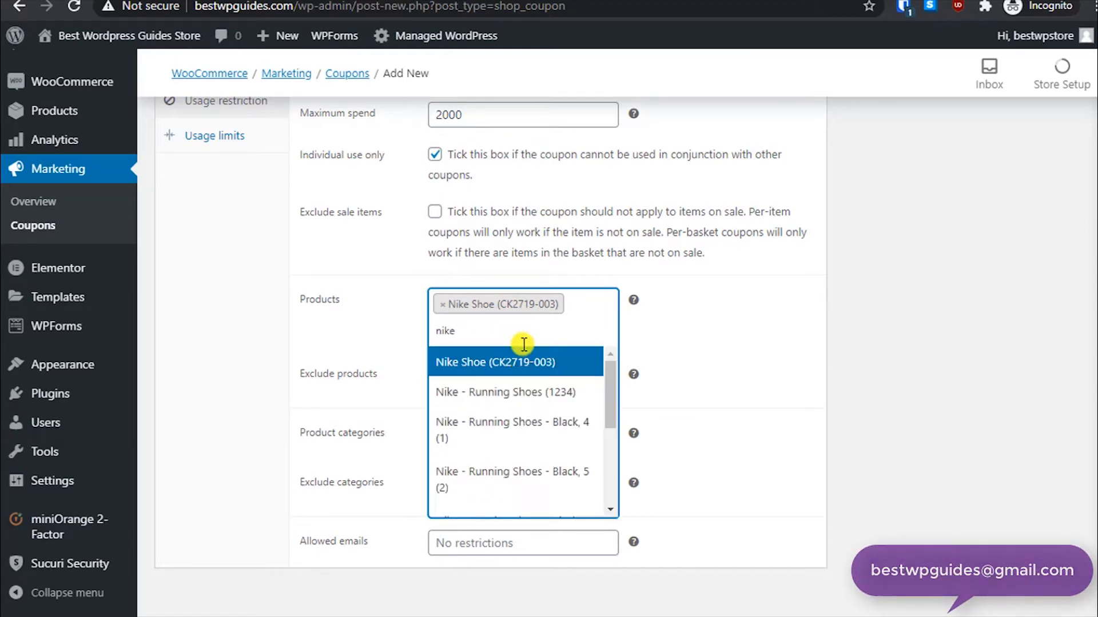
left_click(514, 392)
left_click(733, 343)
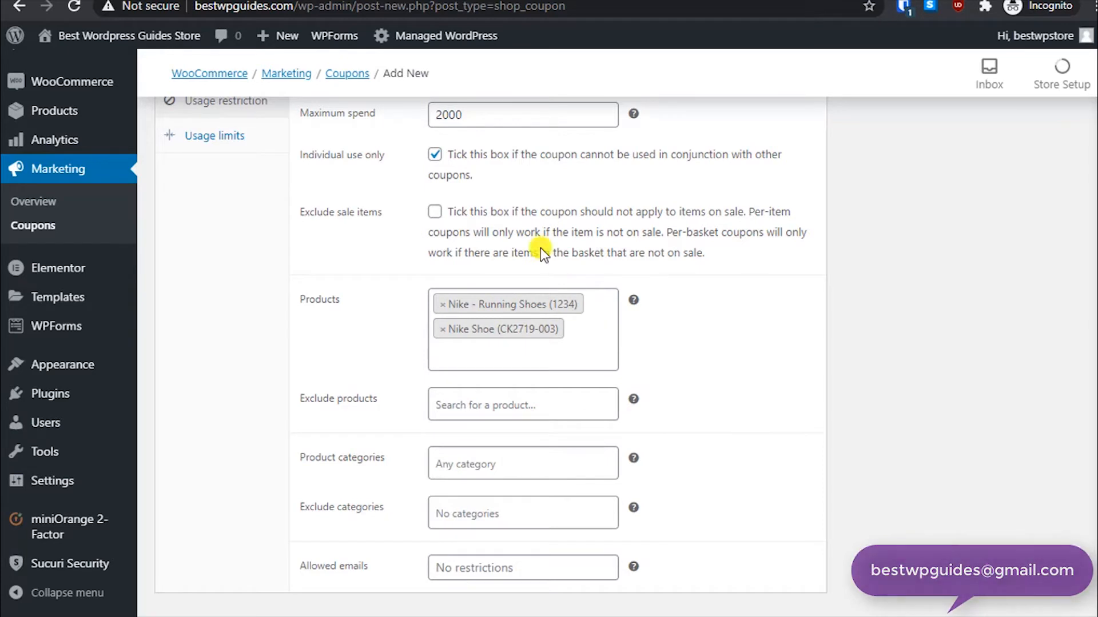
left_click(443, 329)
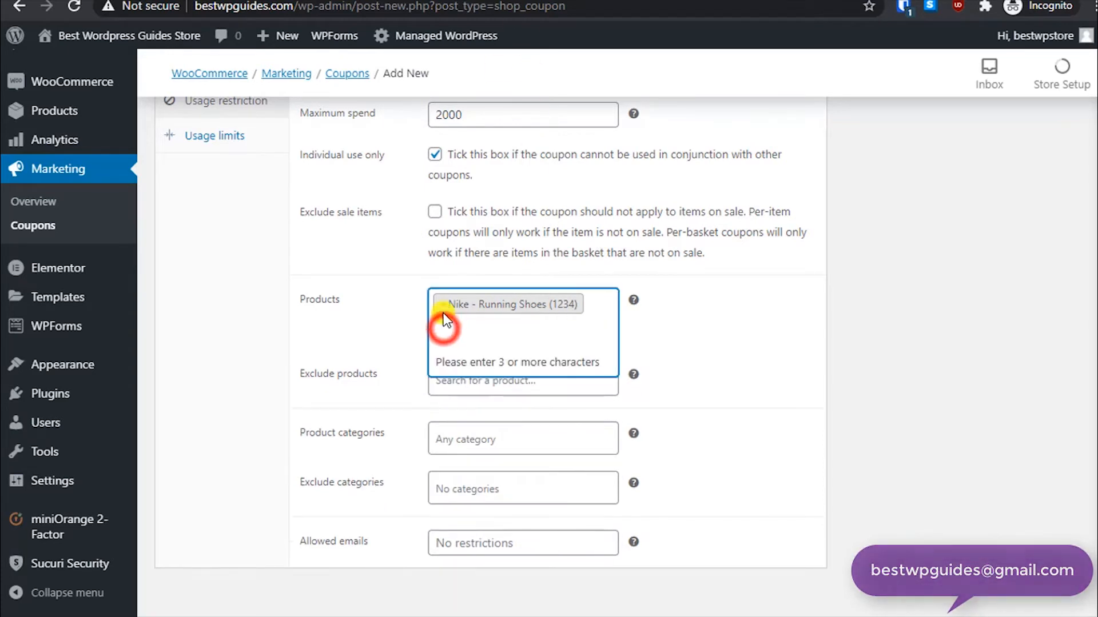
left_click(438, 304)
- Add Recipe Book (#578) to the excluded products and remove it again
left_click(493, 368)
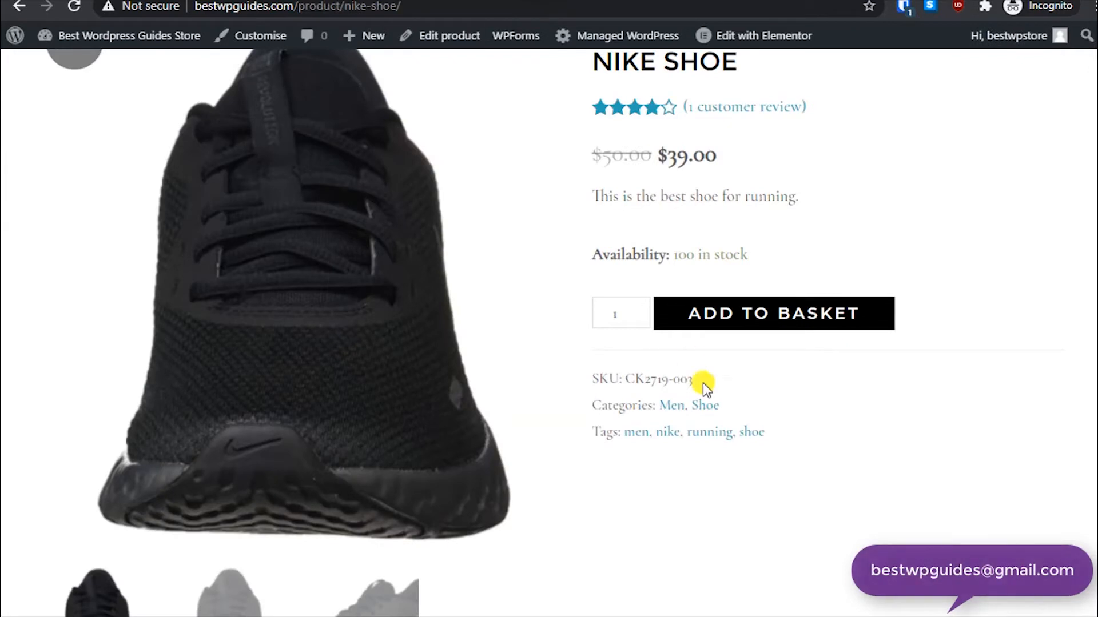
scroll(706, 400, "down", 10)
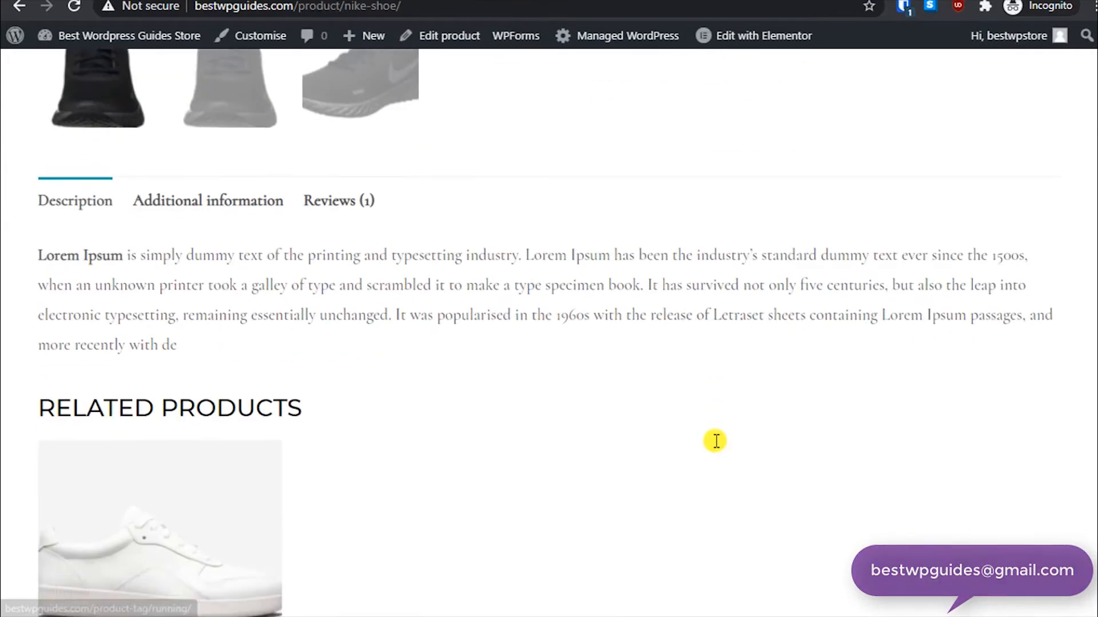
scroll(715, 441, "down", 5)
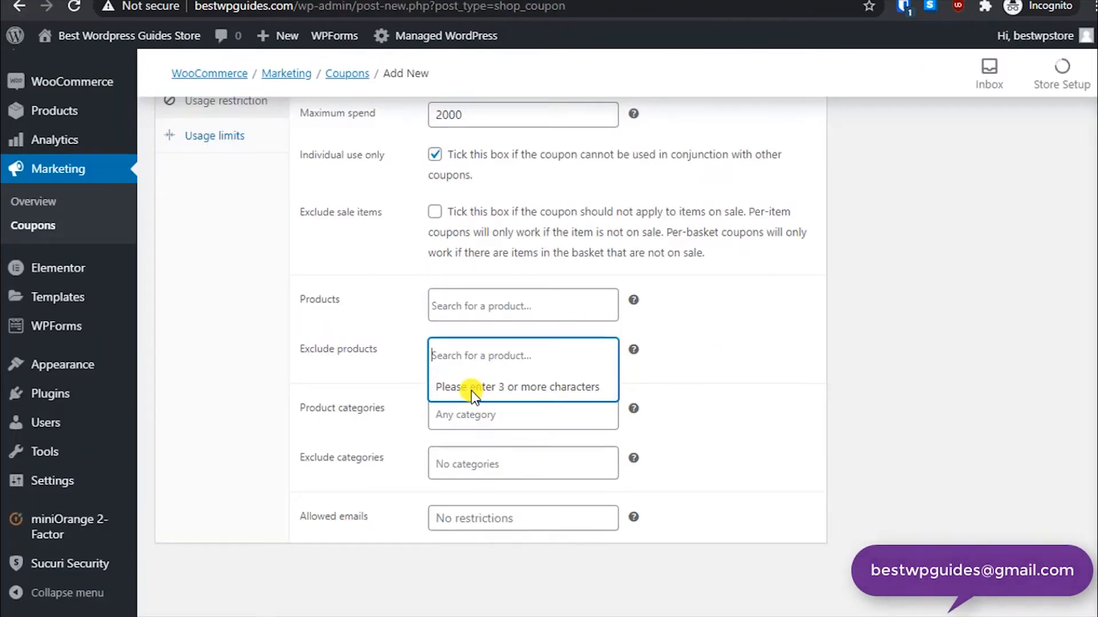
type("rec")
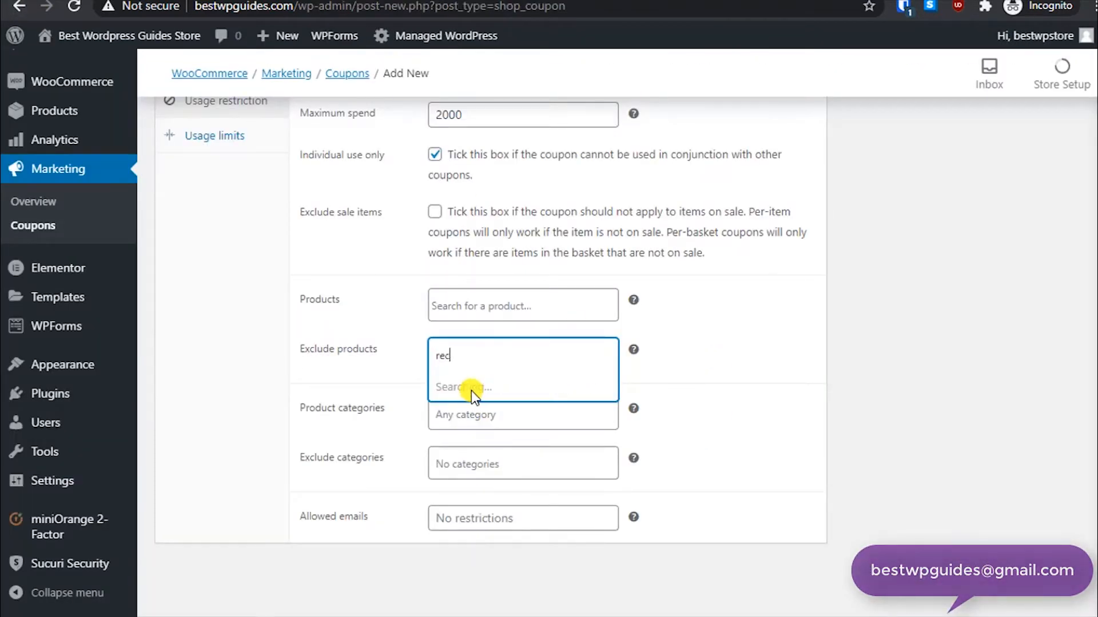
type("ipe")
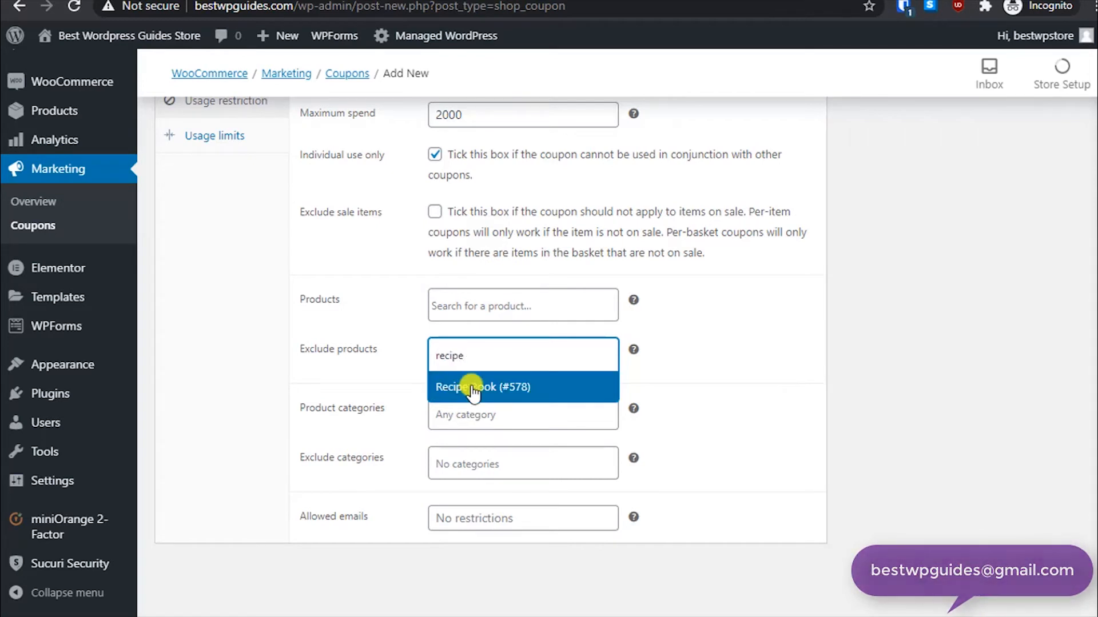
left_click(473, 391)
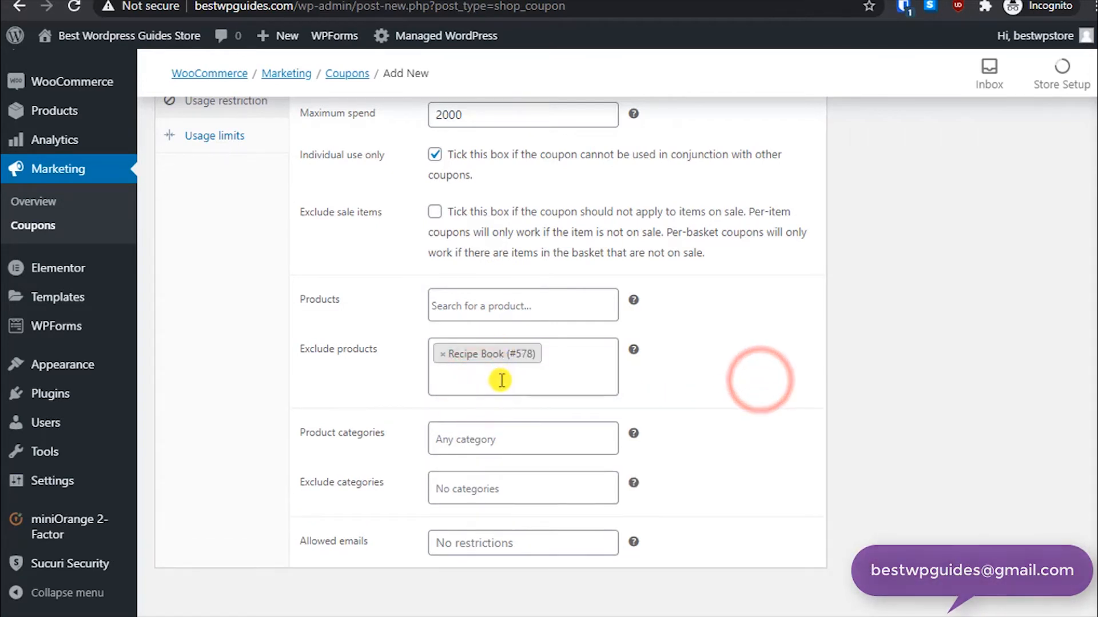
left_click(442, 354)
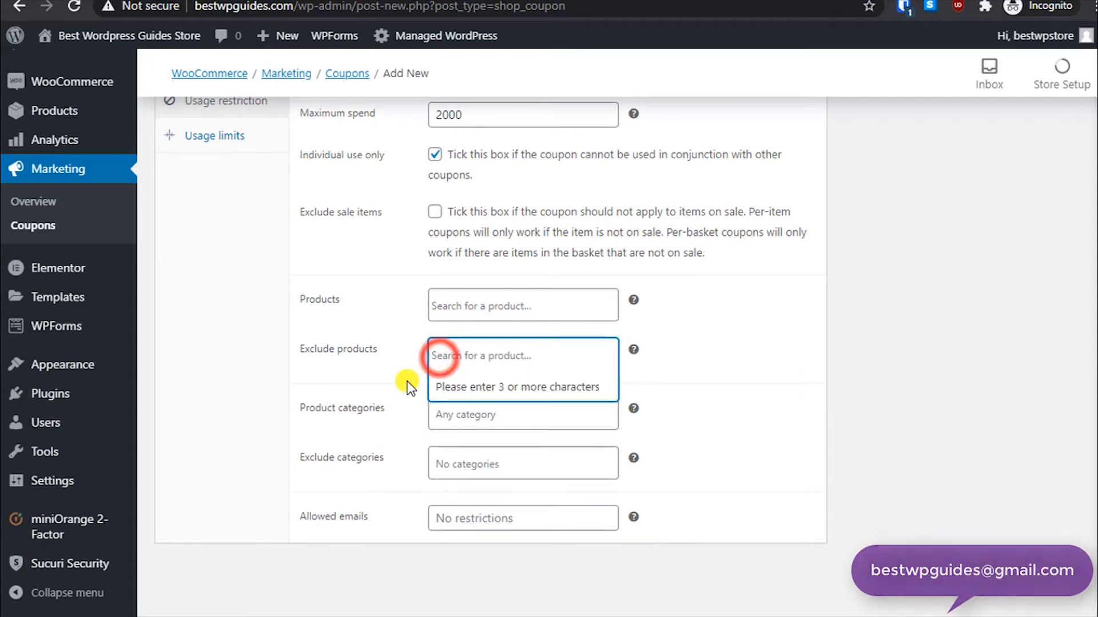
left_click(385, 399)
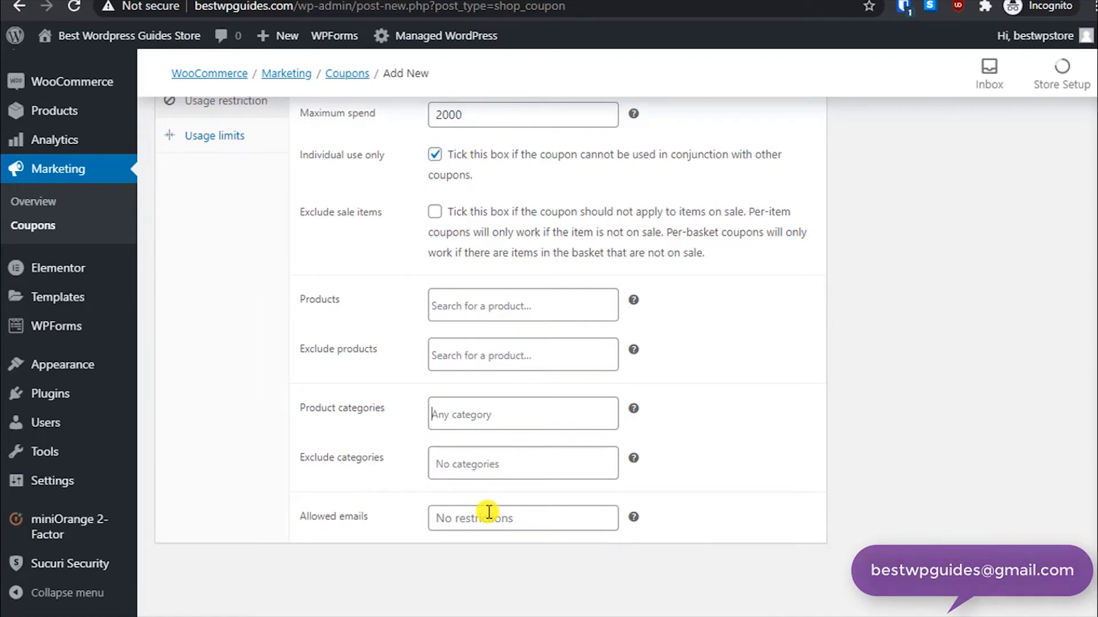
- Under usage limits, set the usage limit per coupon to 100
left_click(443, 518)
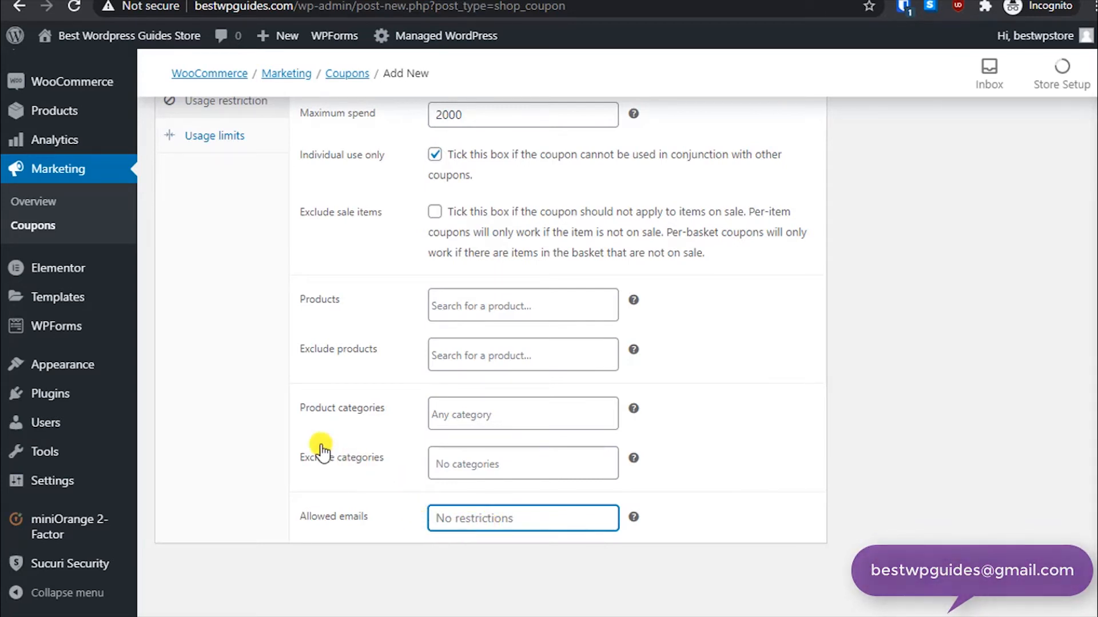
scroll(247, 418, "up", 3)
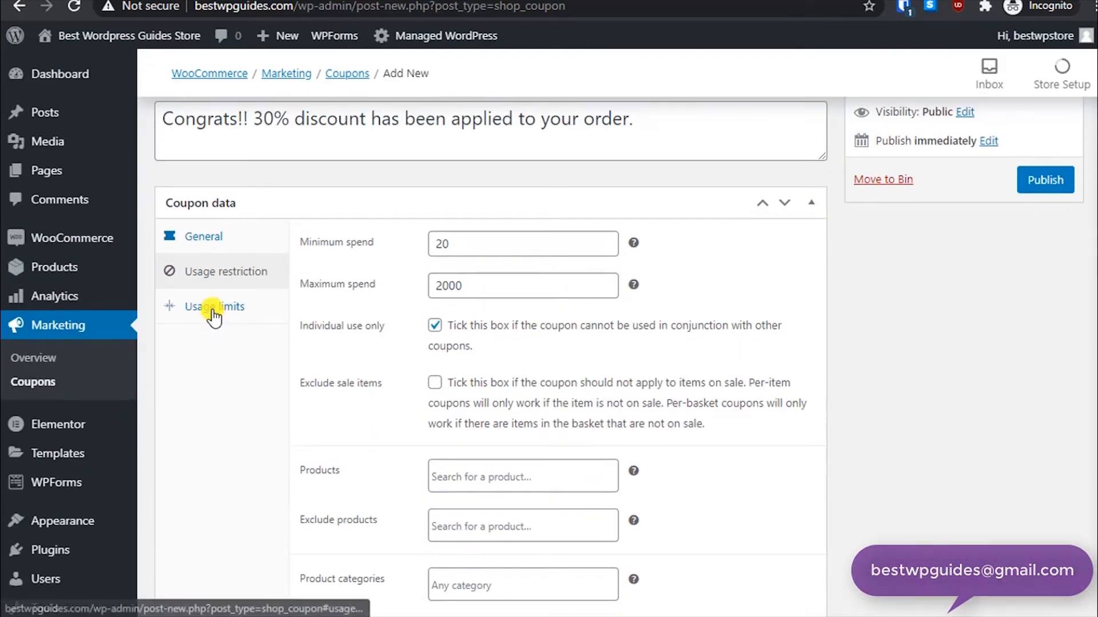
left_click(212, 309)
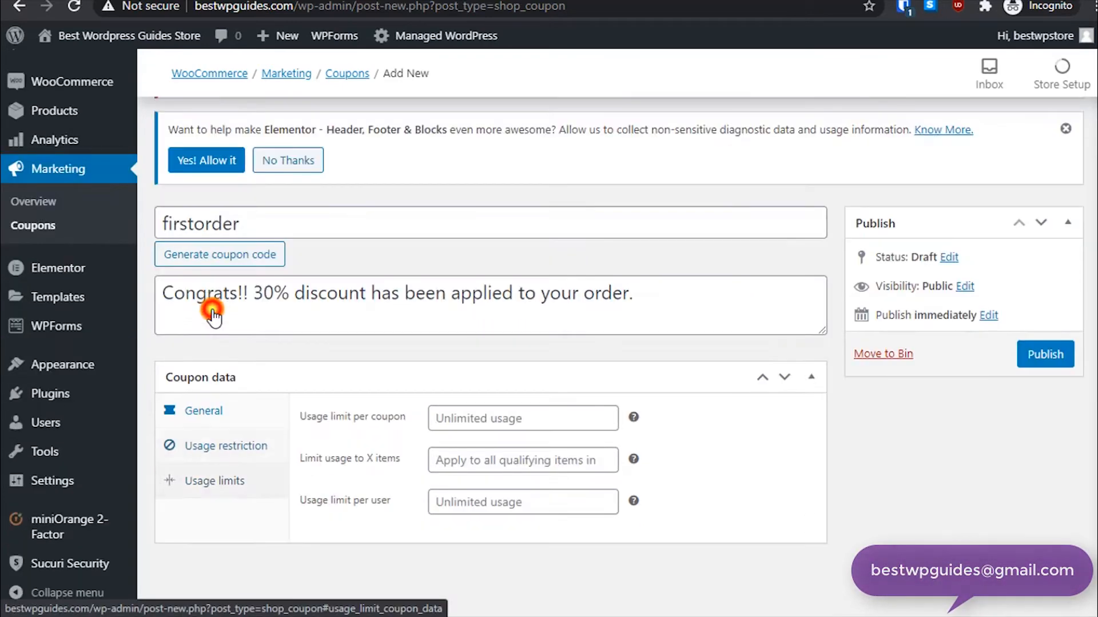
left_click(505, 418)
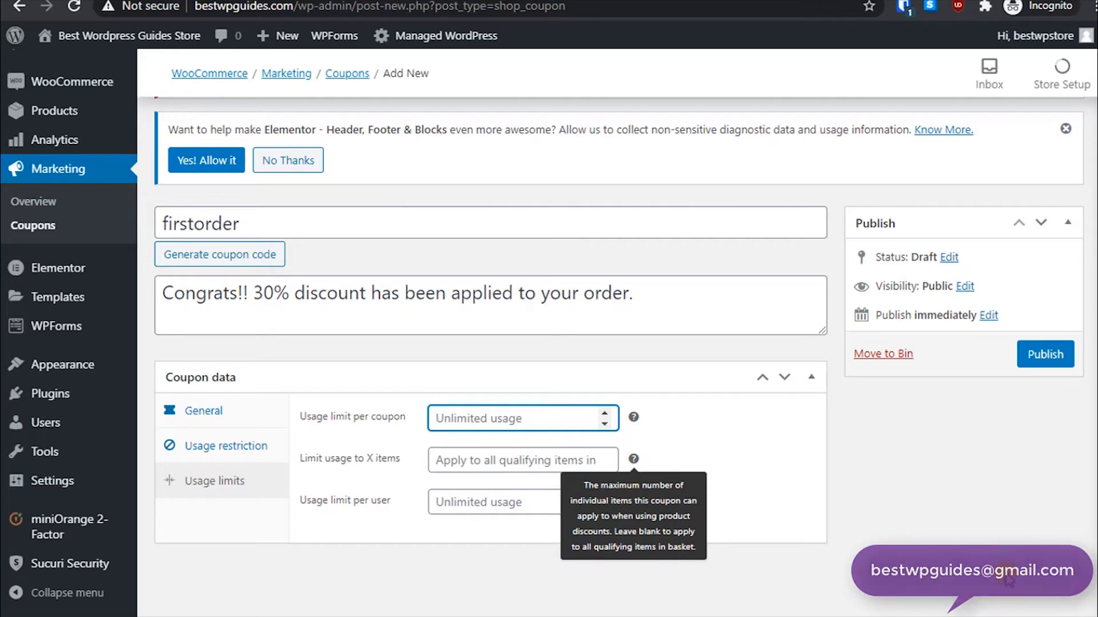
type("100")
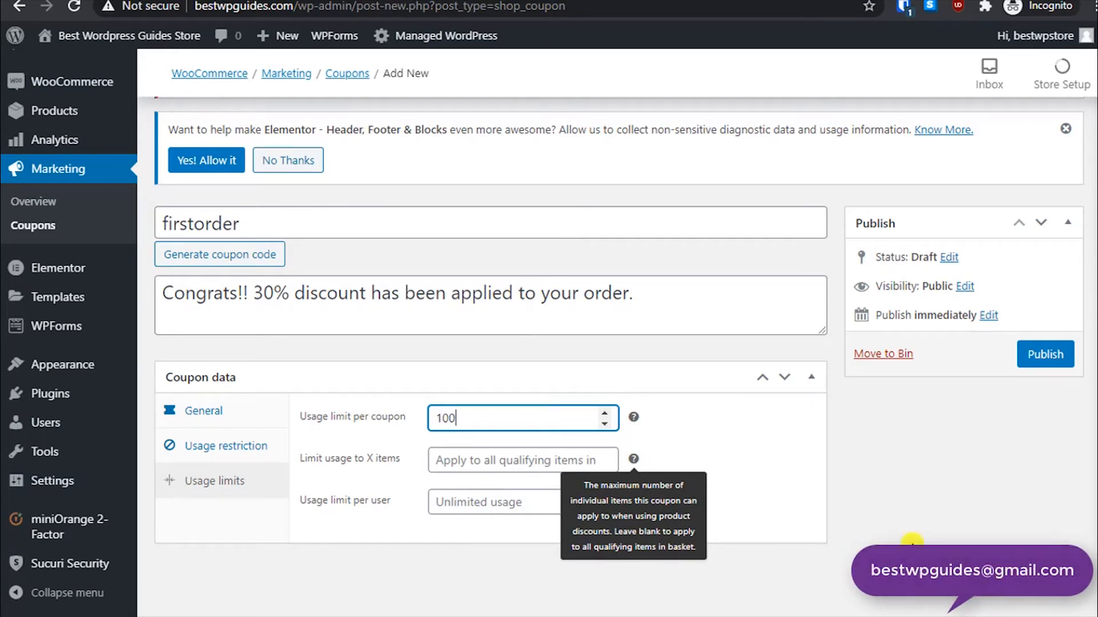
left_click(904, 440)
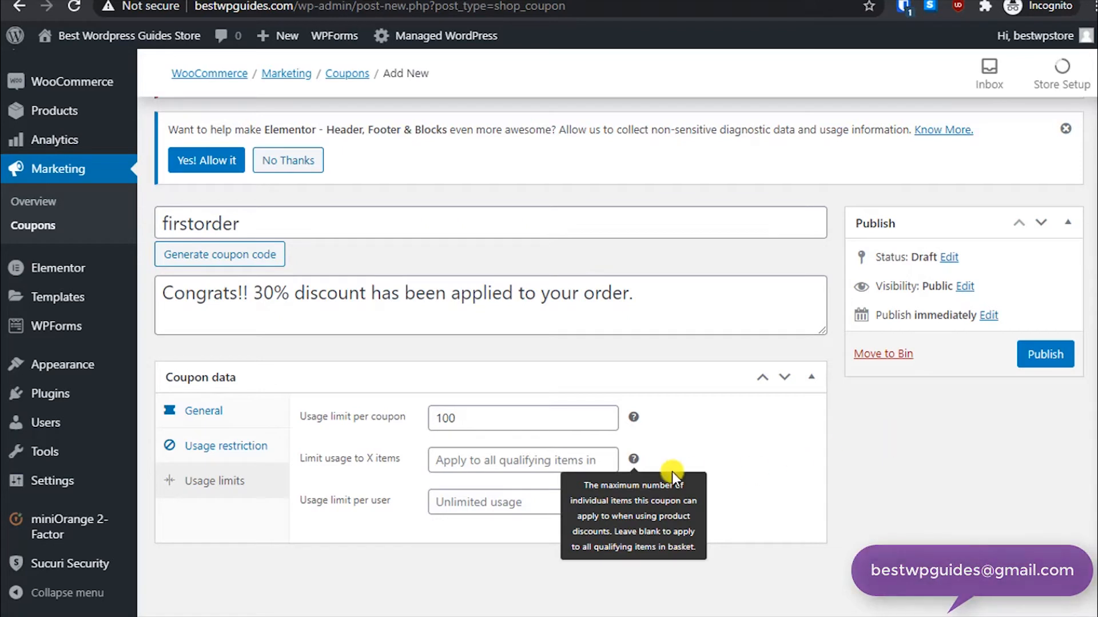
left_click(471, 459)
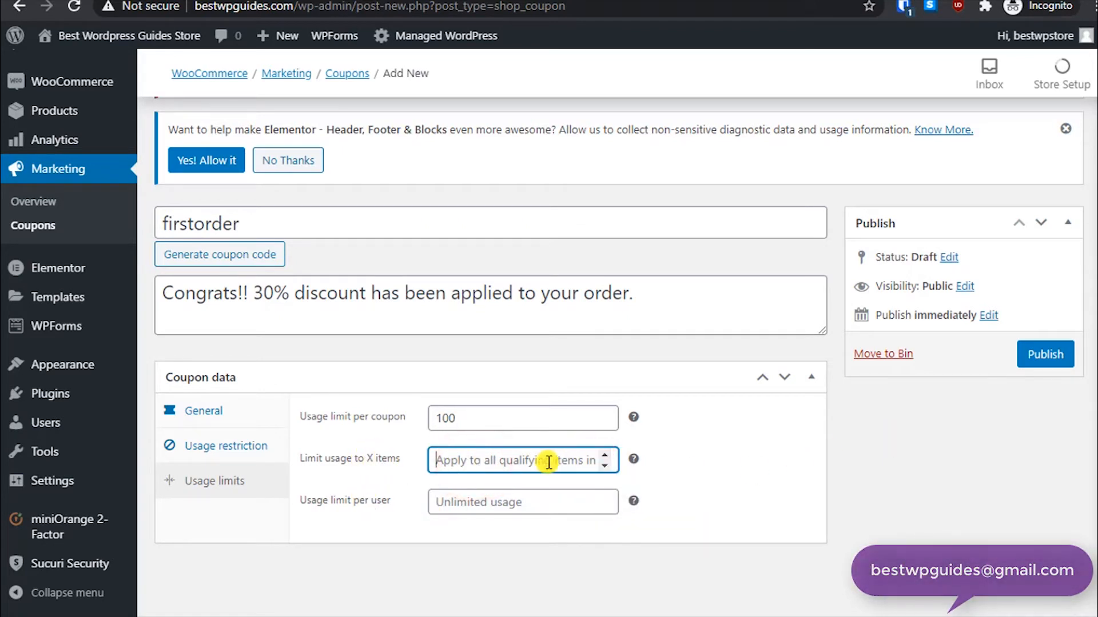
left_click(605, 467)
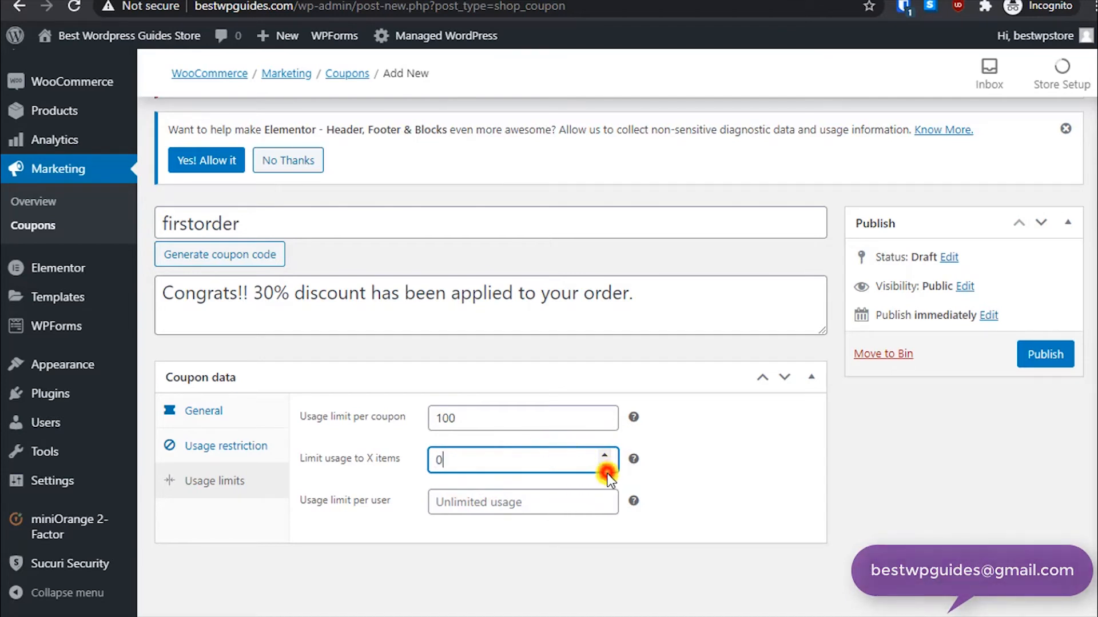
left_click(603, 456)
left_click_drag(508, 459, 379, 469)
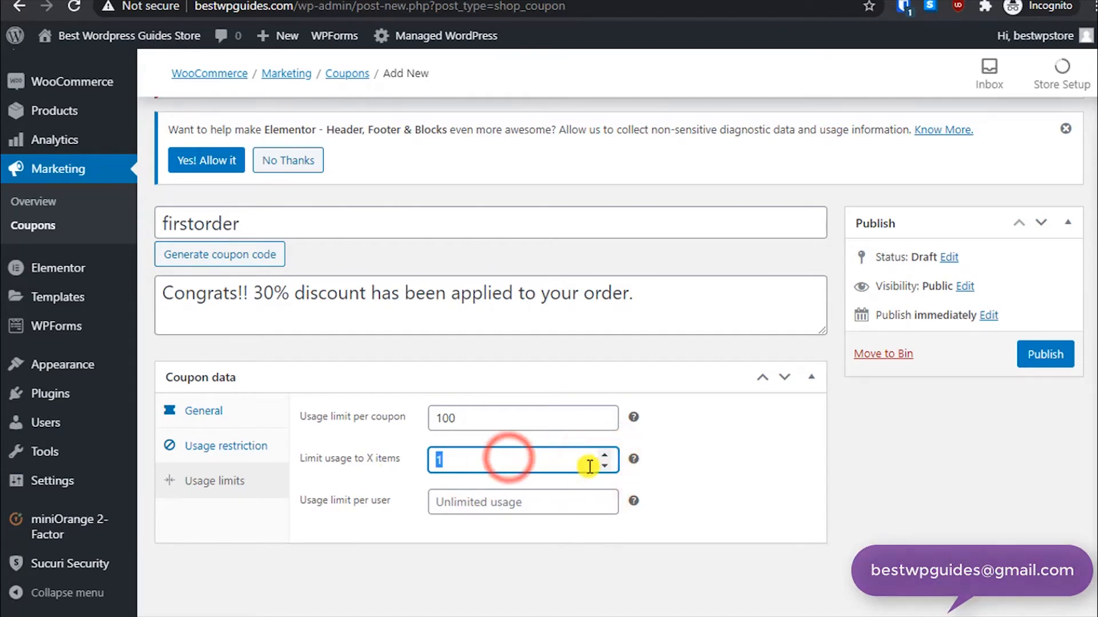
key("BackSpace")
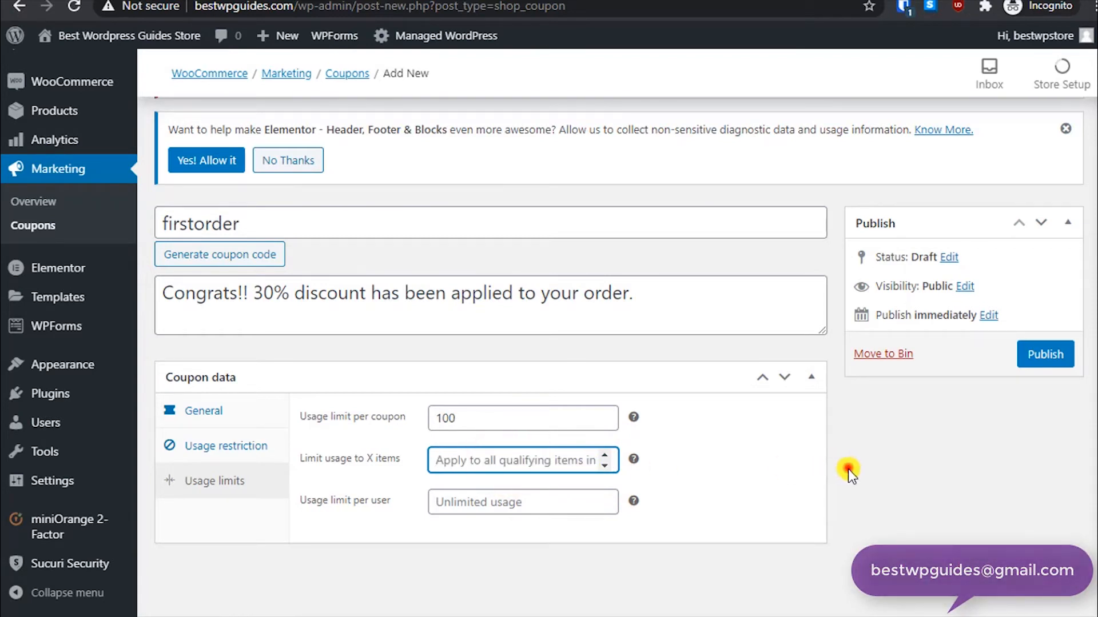
left_click(848, 469)
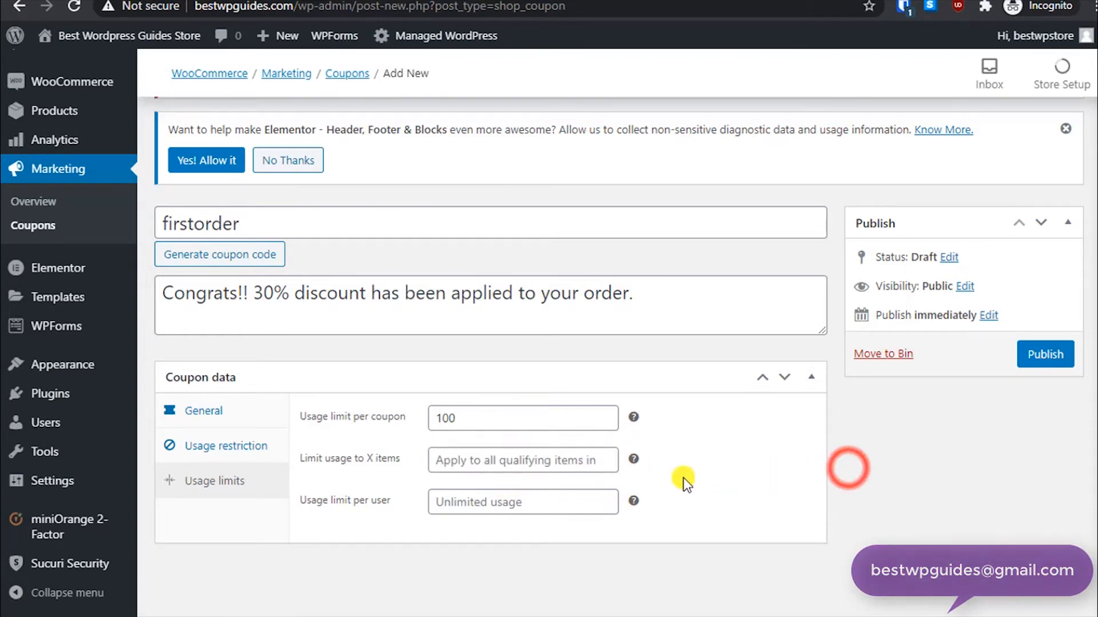
- Set the usage limit per user to 2 and publish the coupon
left_click(495, 502)
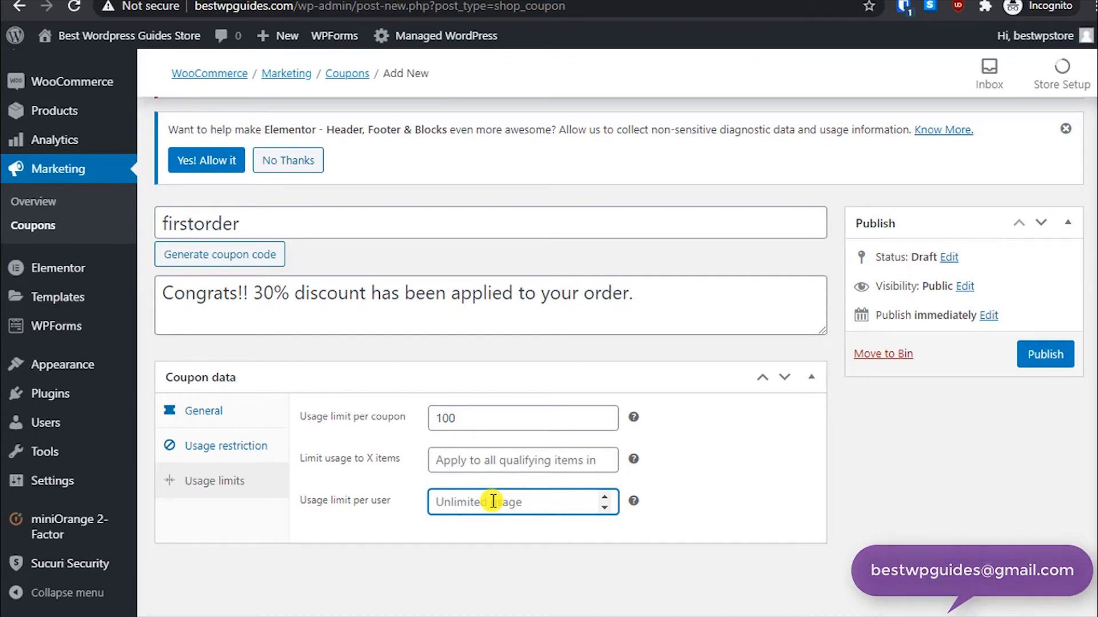
type("1")
key("BackSpace")
type("2")
left_click(1038, 358)
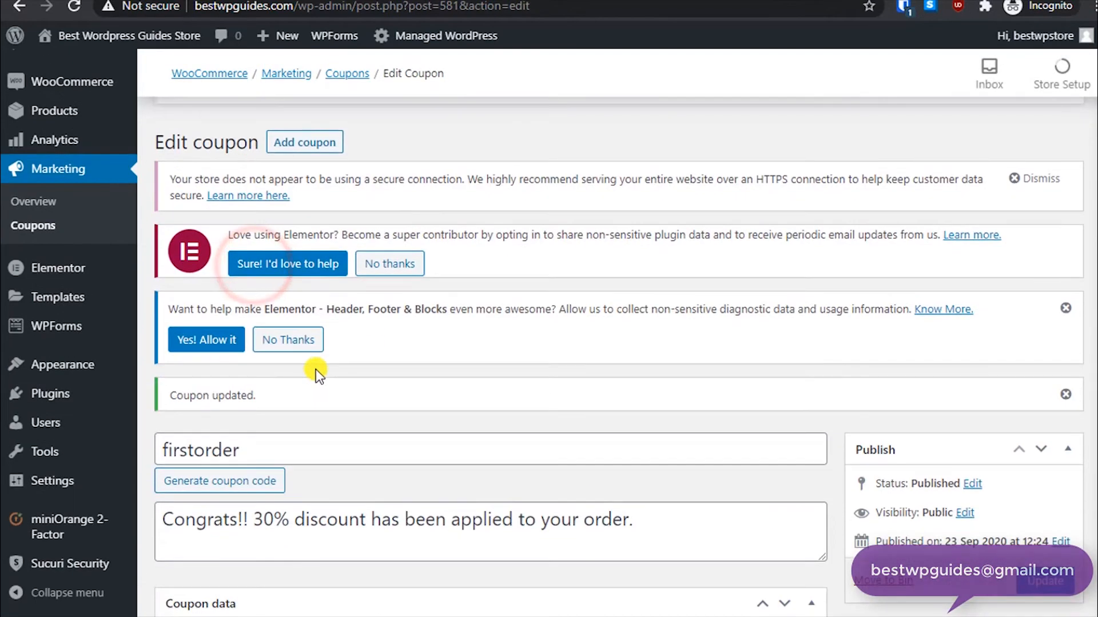
- Copy the firstorder coupon code and apply it in the storefront cart
scroll(314, 372, "down", 3)
double_click(266, 275)
key("ctrl+c")
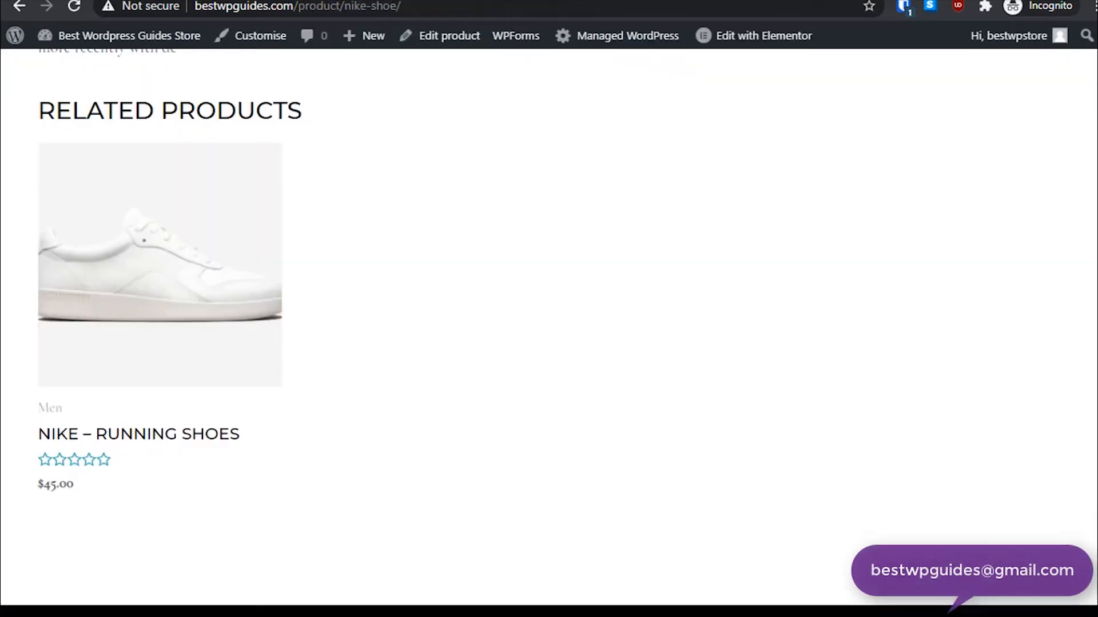
scroll(1037, 135, "up", 15)
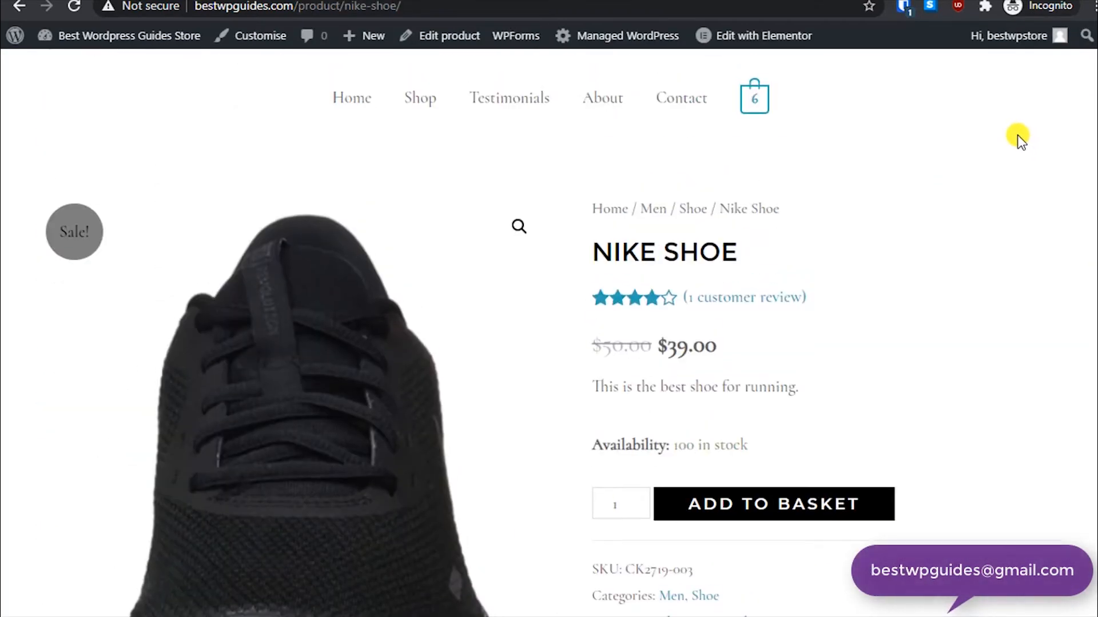
scroll(1022, 140, "up", 1)
left_click(760, 164)
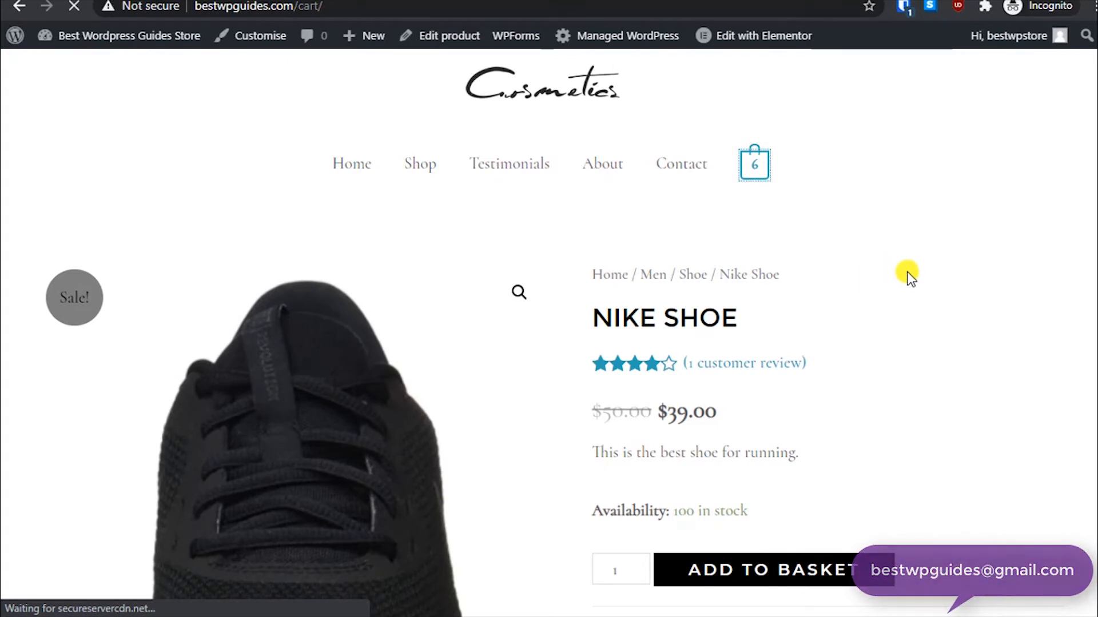
scroll(909, 273, "down", 4)
scroll(910, 272, "down", 6)
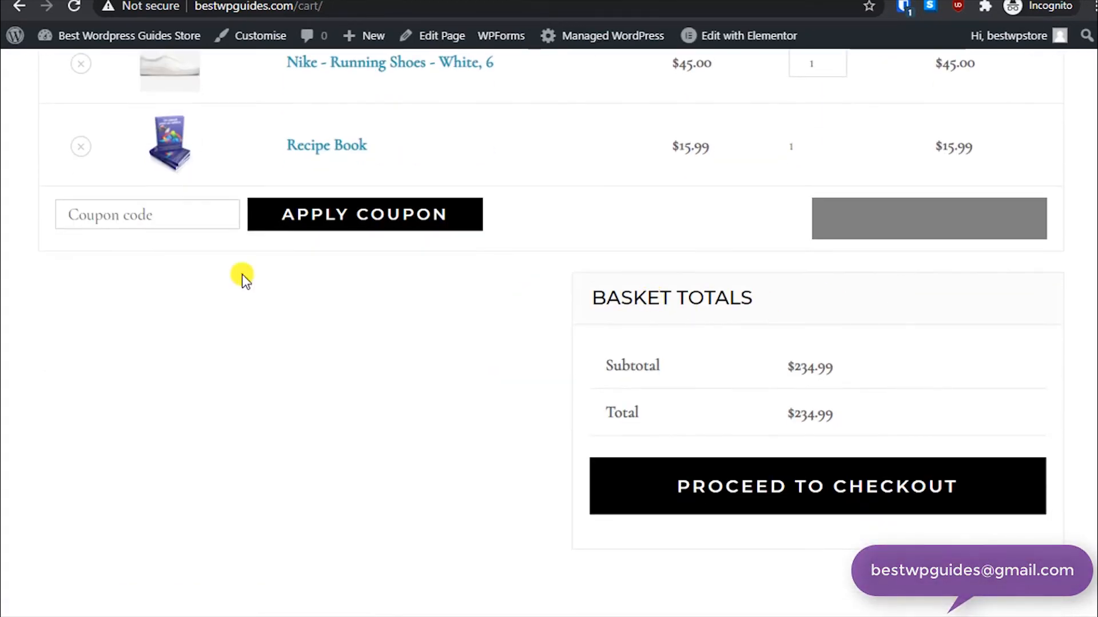
left_click(139, 224)
key("ctrl+v")
left_click(296, 223)
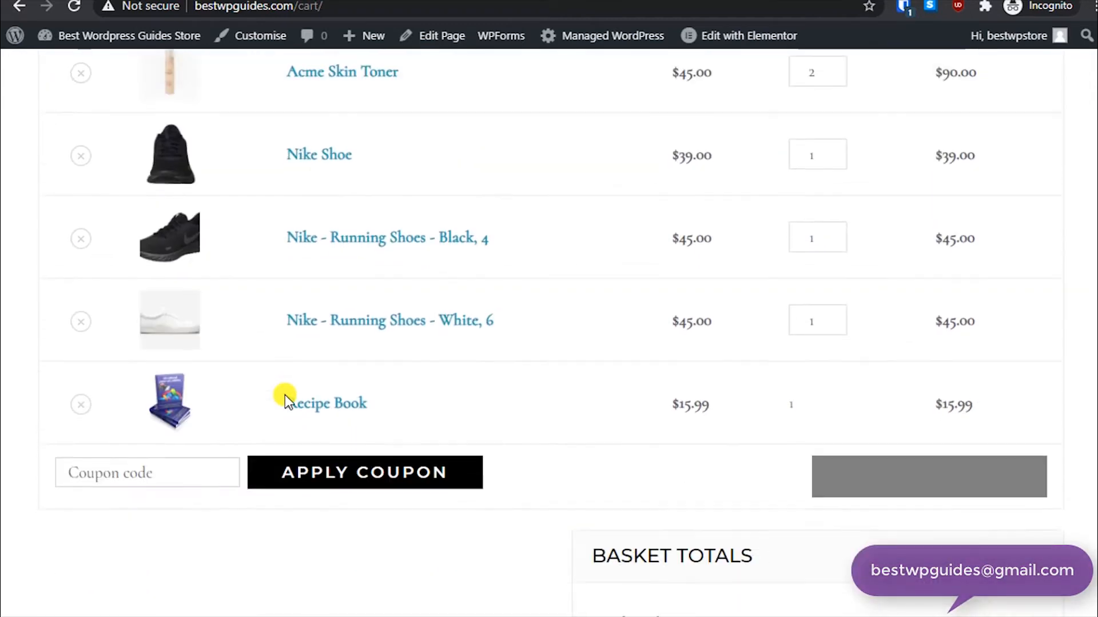
- Examine the cart's coupon message and the basket totals with the firstorder discount
left_click_drag(100, 139, 289, 140)
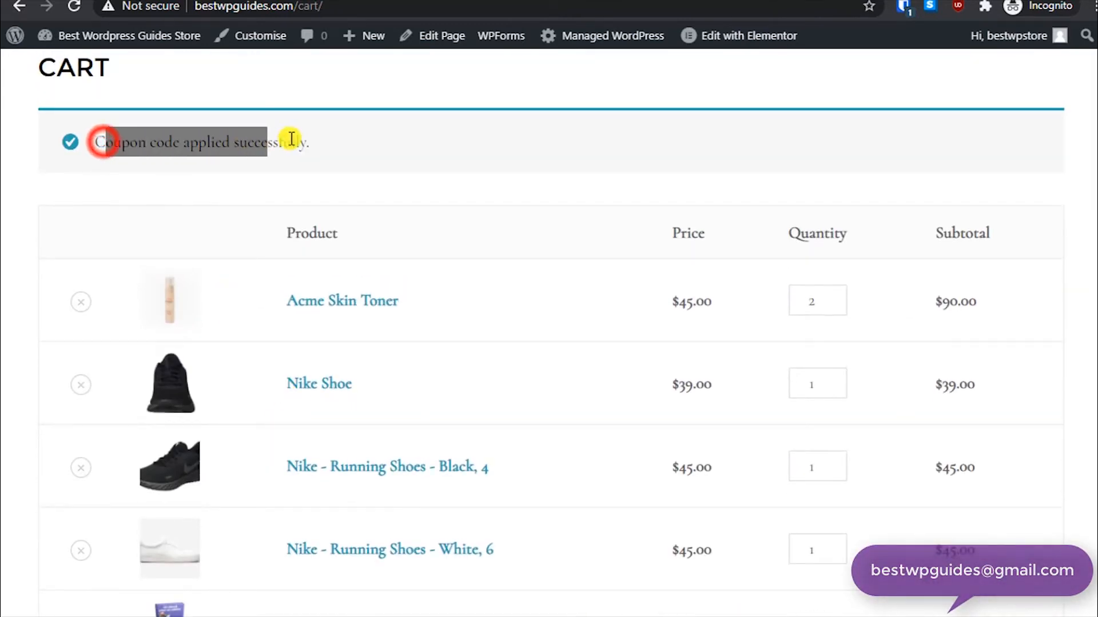
left_click(346, 141)
scroll(387, 220, "up", 3)
scroll(387, 222, "down", 15)
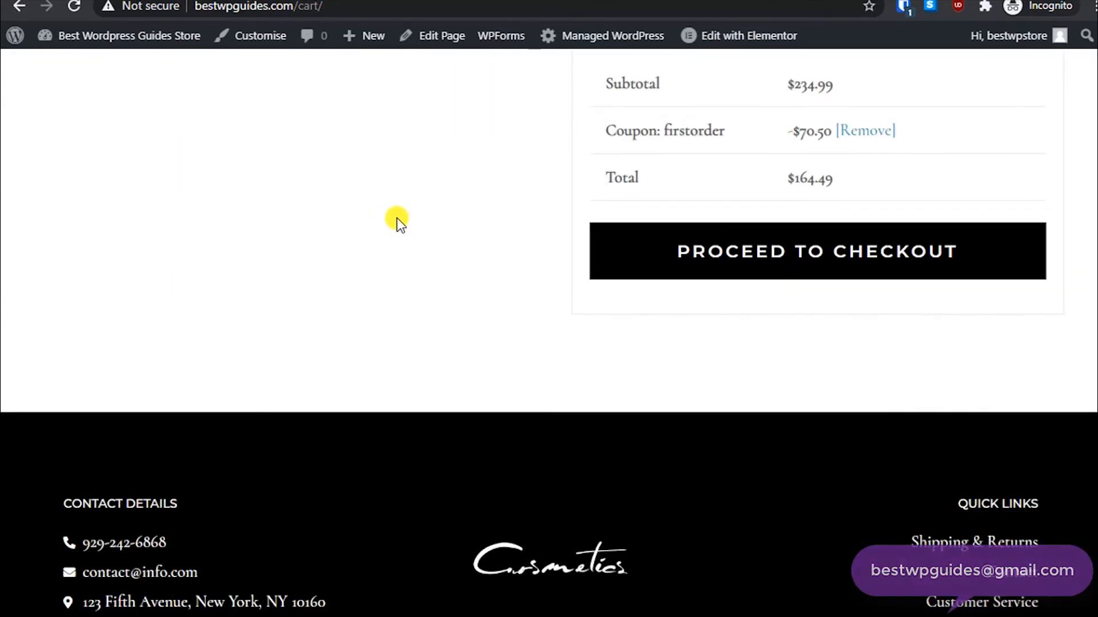
scroll(397, 220, "up", 4)
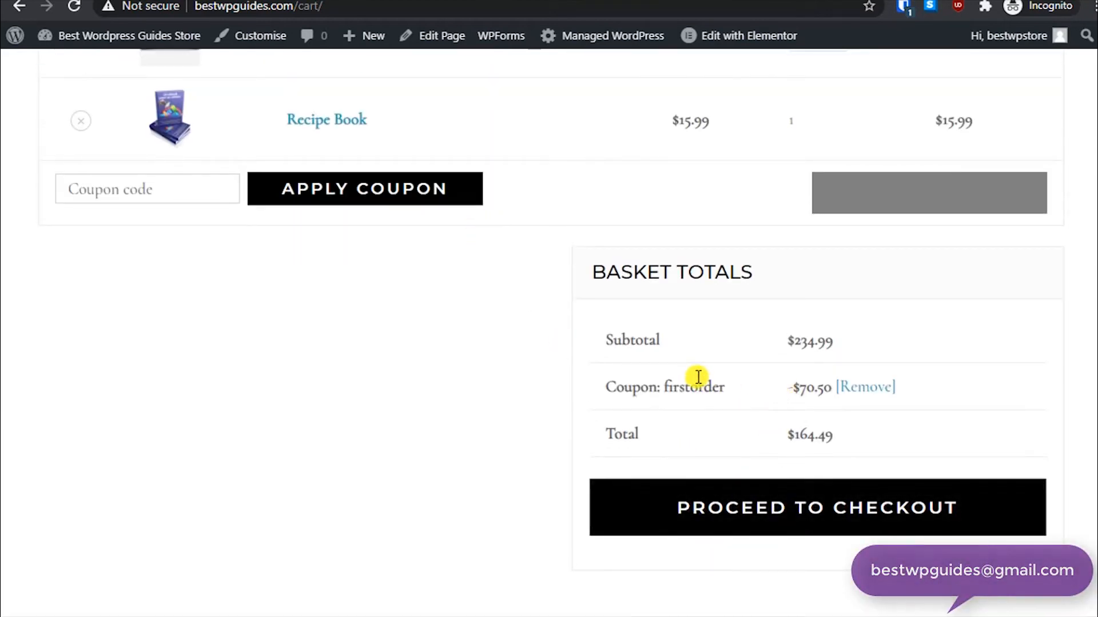
left_click_drag(721, 385, 654, 407)
left_click(788, 398)
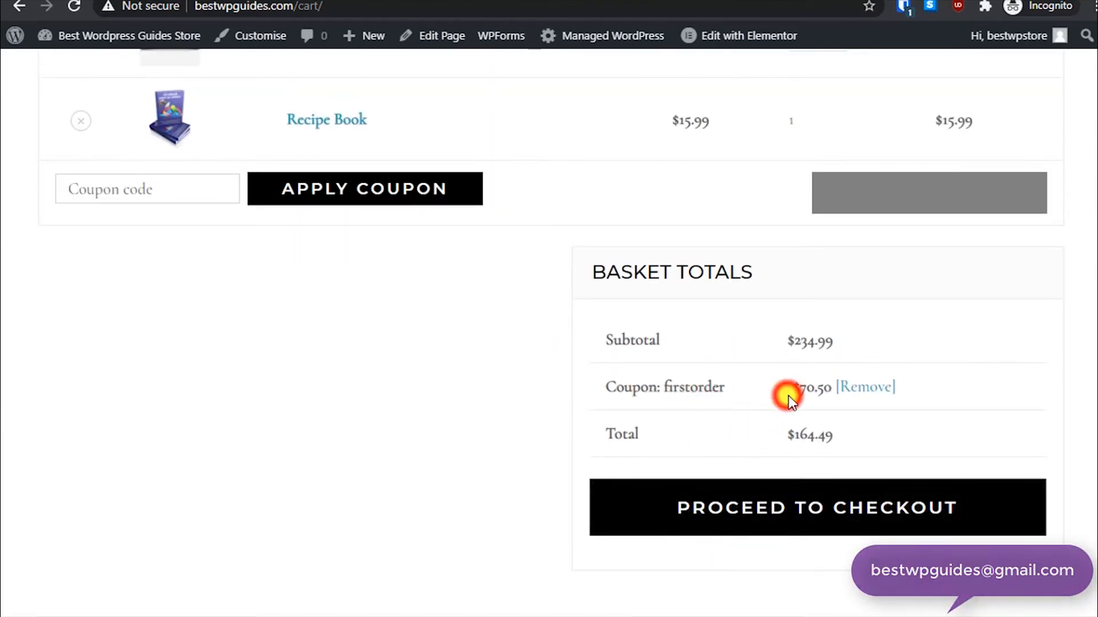
left_click_drag(787, 399, 821, 410)
left_click(821, 410)
left_click_drag(839, 349, 788, 343)
left_click(693, 399)
scroll(492, 383, "up", 10)
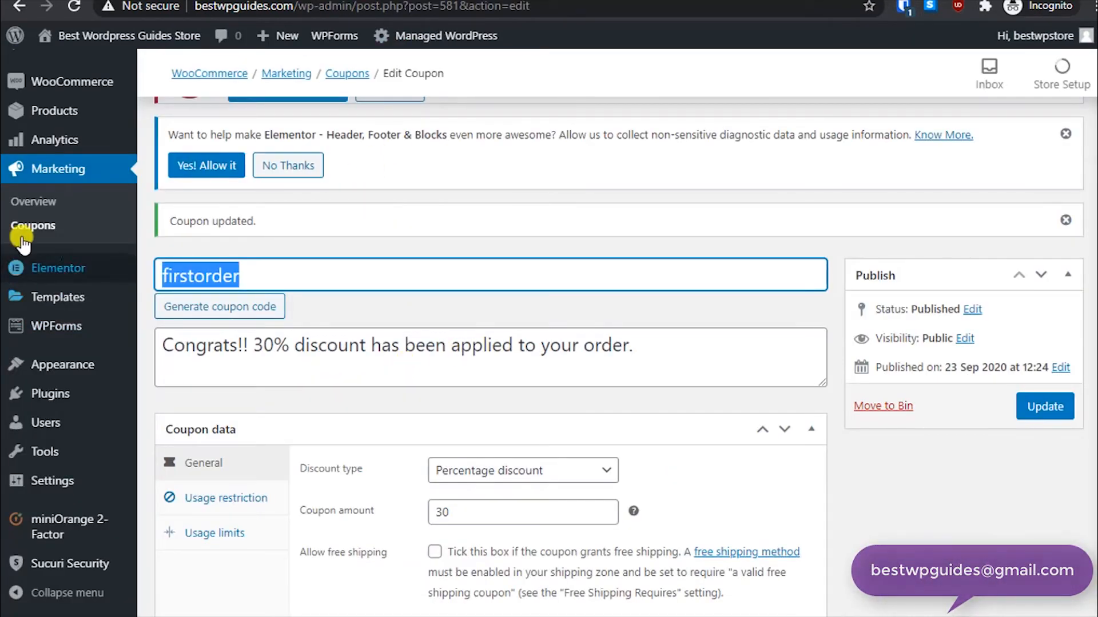
- Start a new coupon and enter the coupon code FreeShip
mouse_move(281, 36)
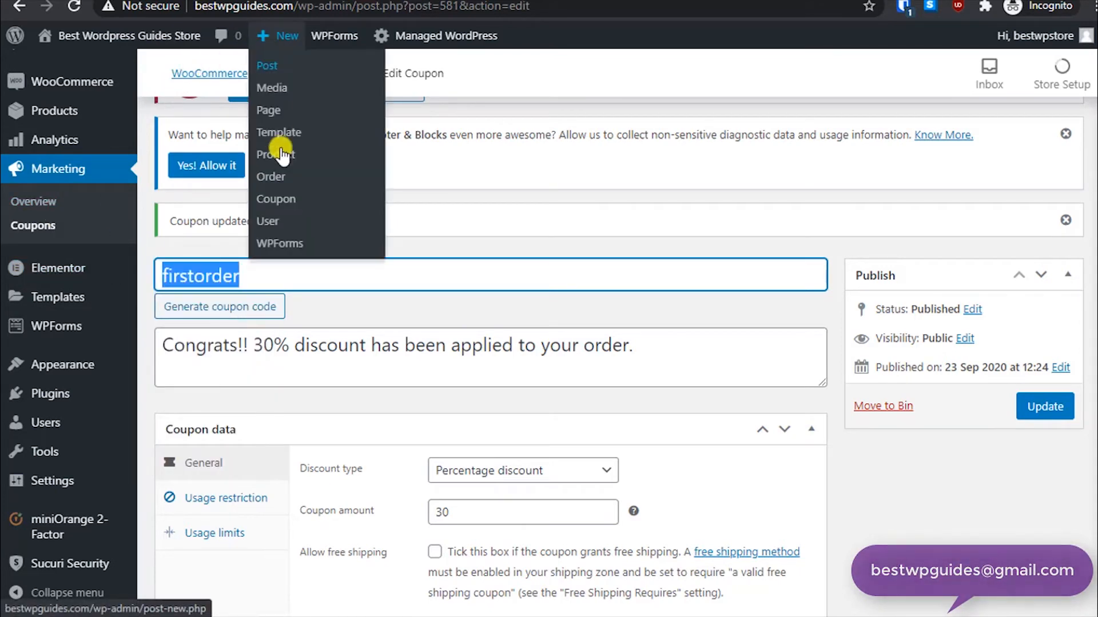
left_click(271, 199)
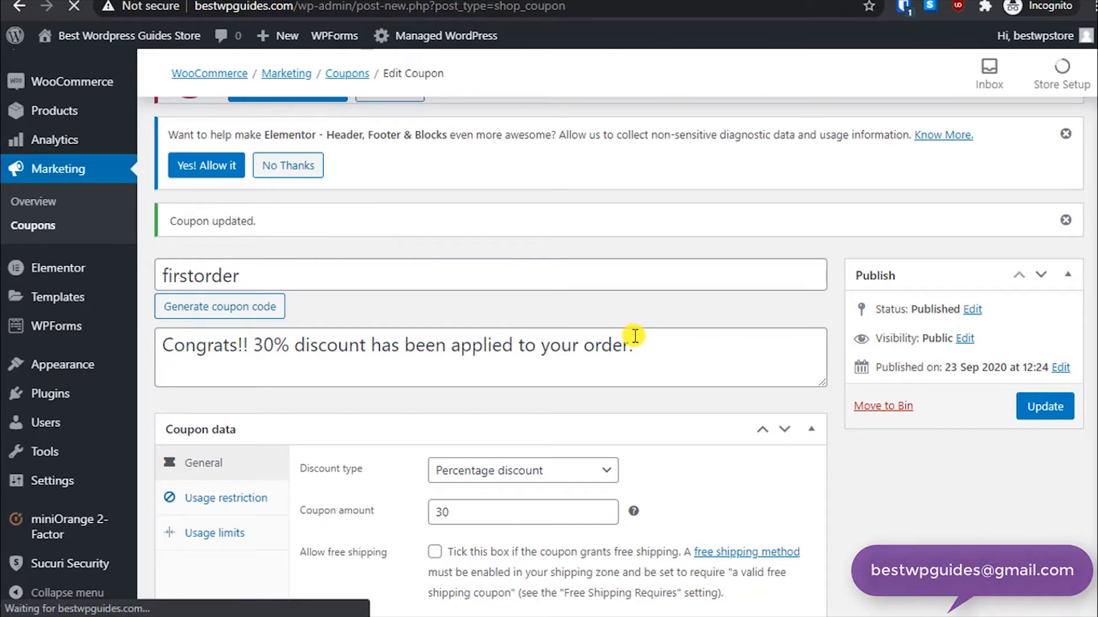
scroll(494, 428, "down", 3)
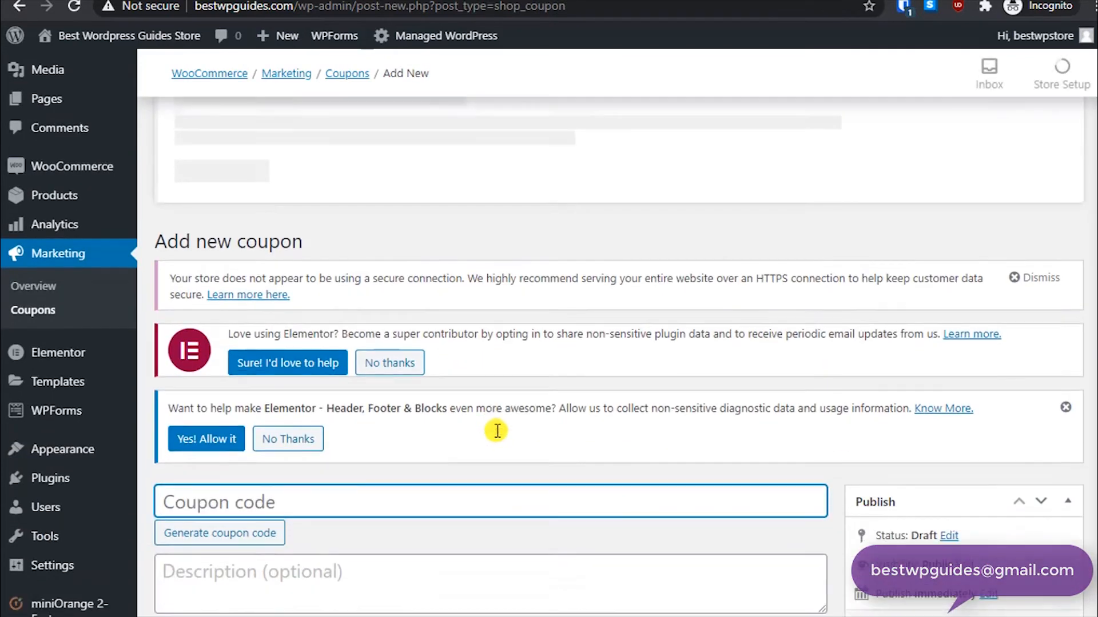
scroll(418, 342, "down", 3)
left_click(381, 150)
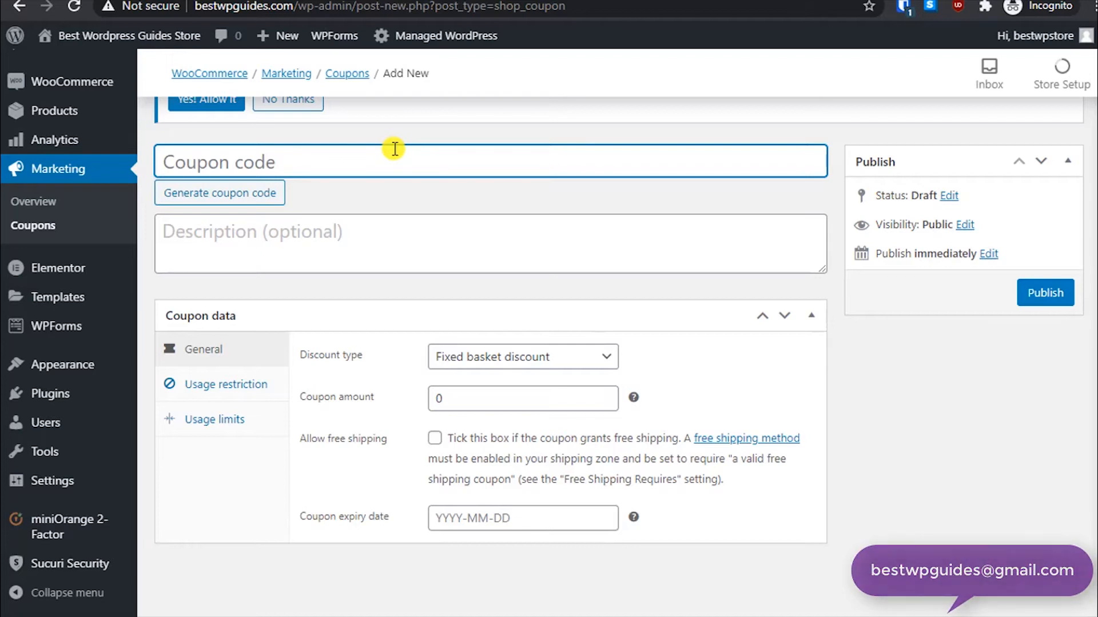
type("FreeS")
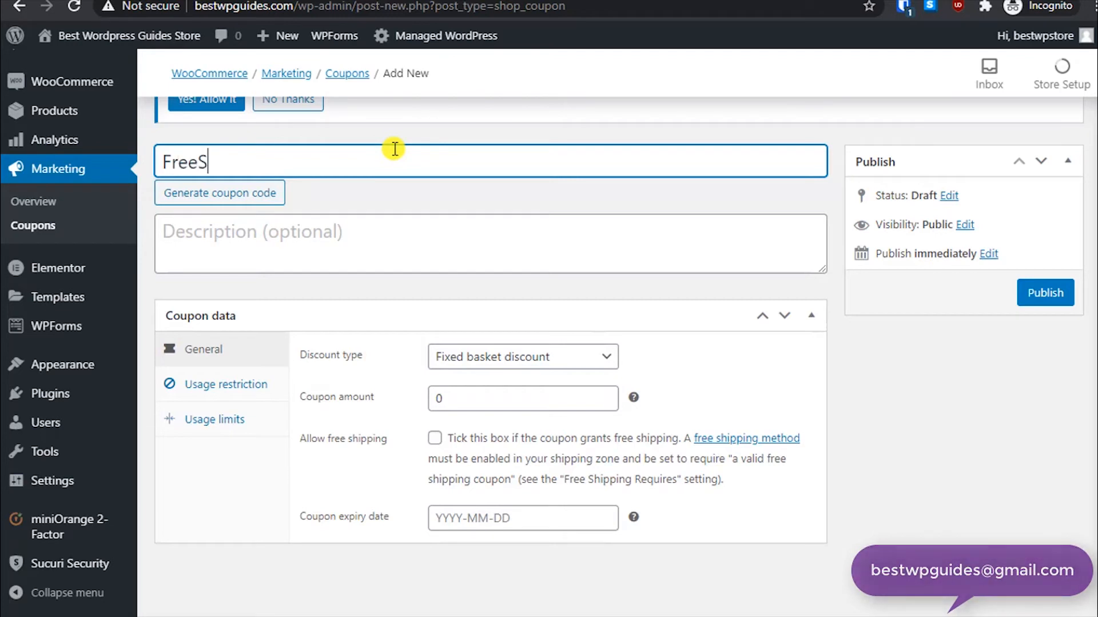
- Enter the description "You will get free shipping!"
key("Tab")
key("Tab")
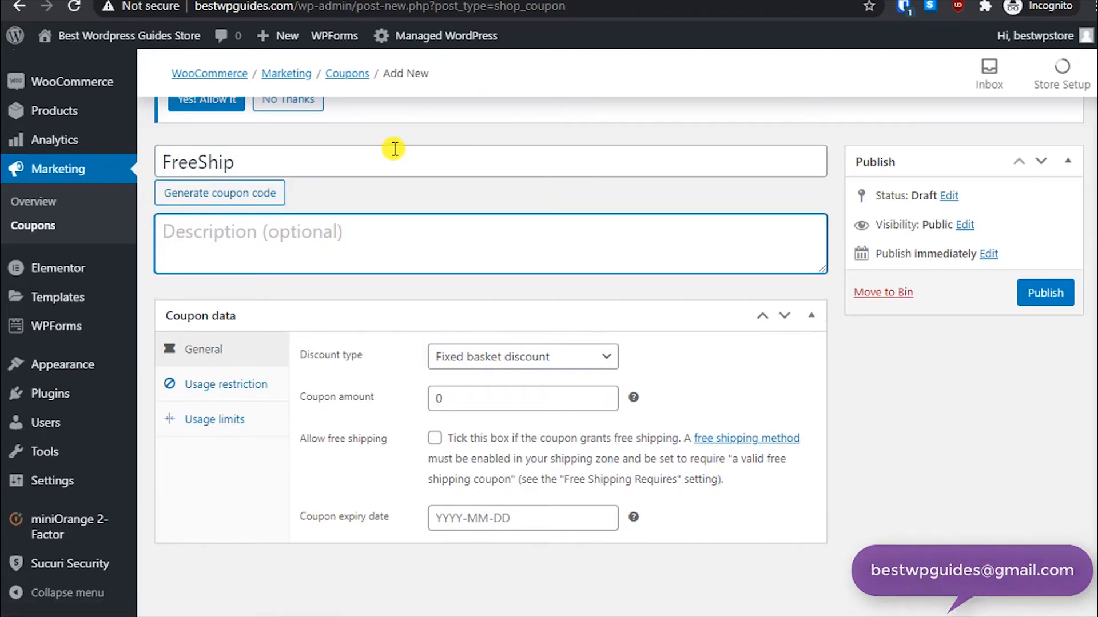
type("You will get free shipping!")
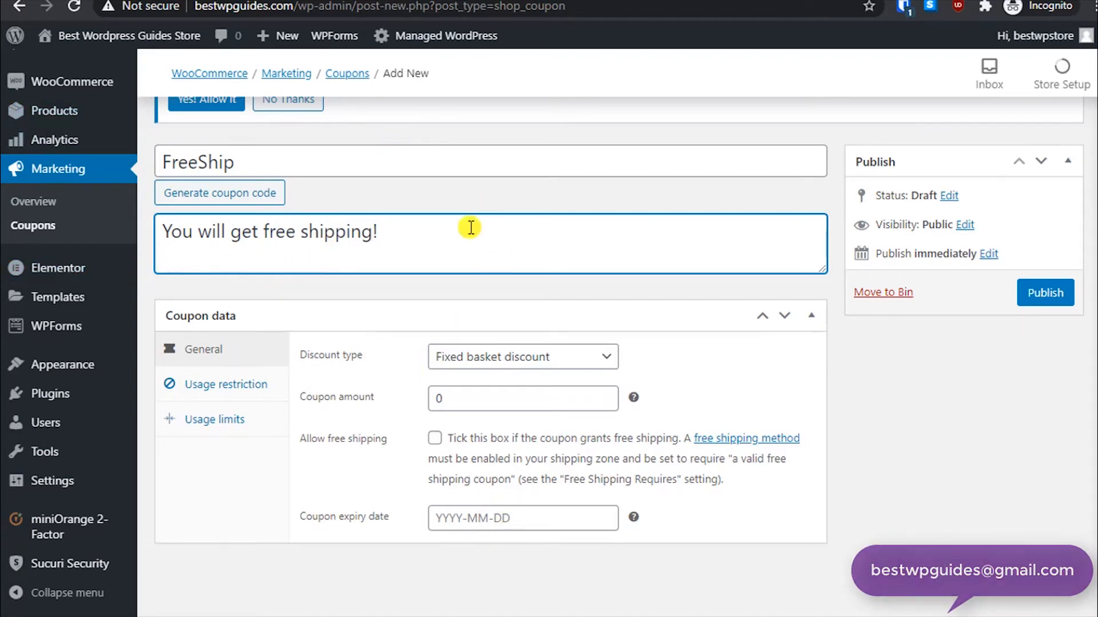
left_click(447, 226)
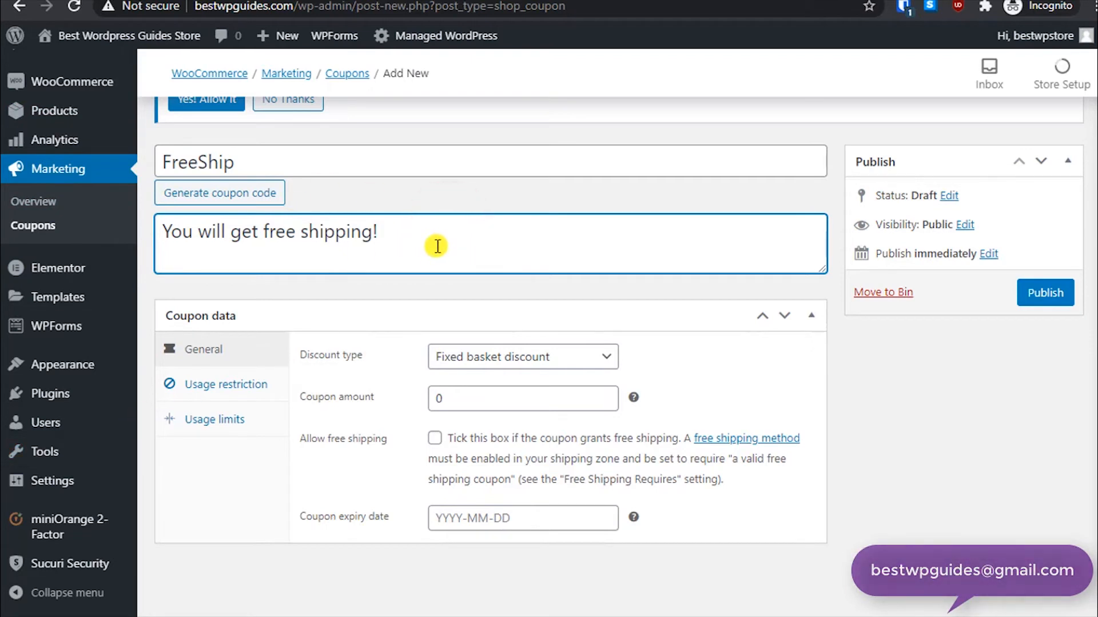
- Keep the discount type as Fixed basket discount and tick allow free shipping
left_click(522, 360)
left_click(521, 360)
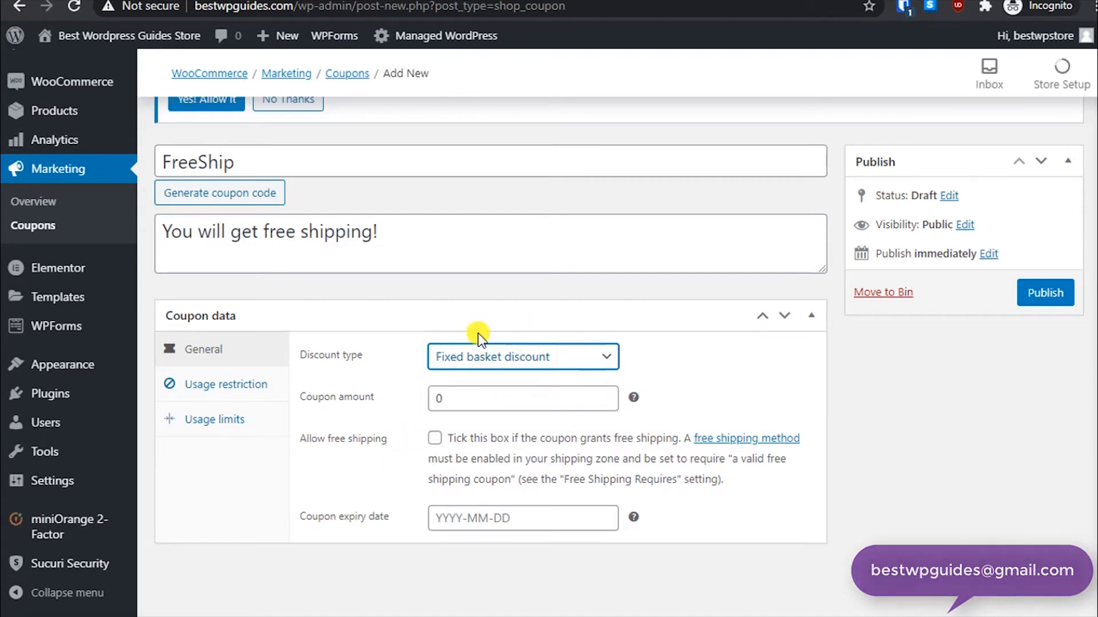
left_click(479, 358)
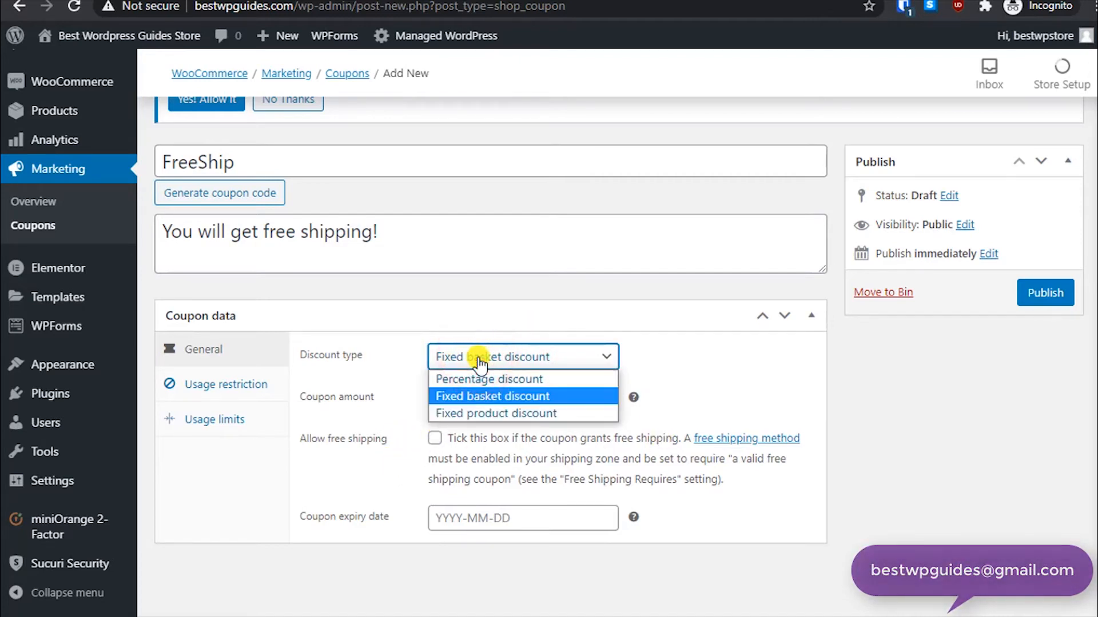
left_click(475, 353)
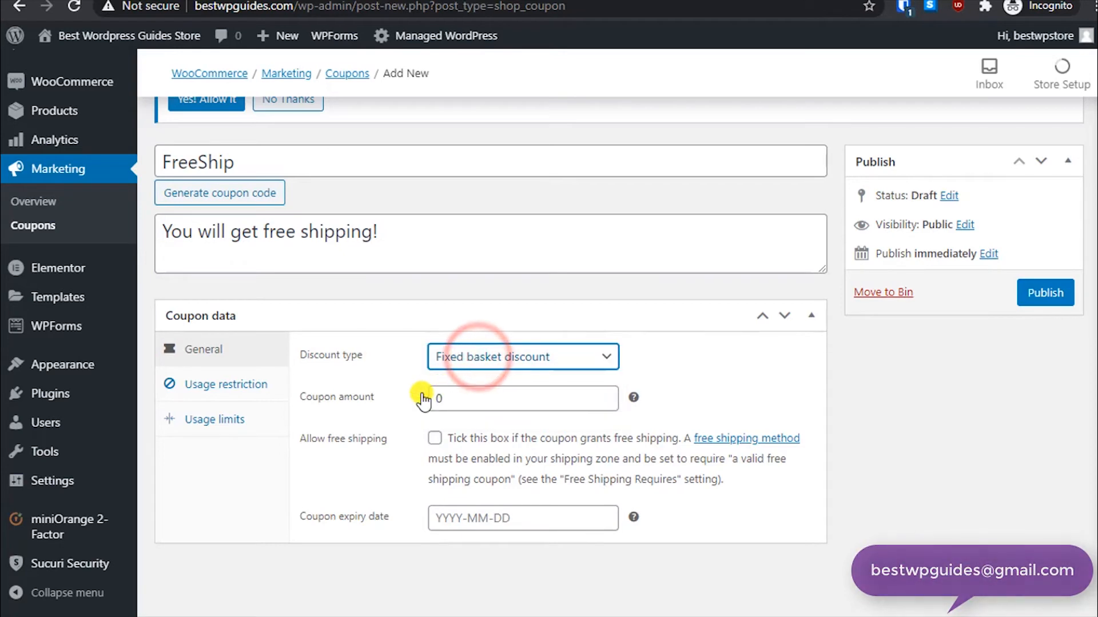
left_click(434, 439)
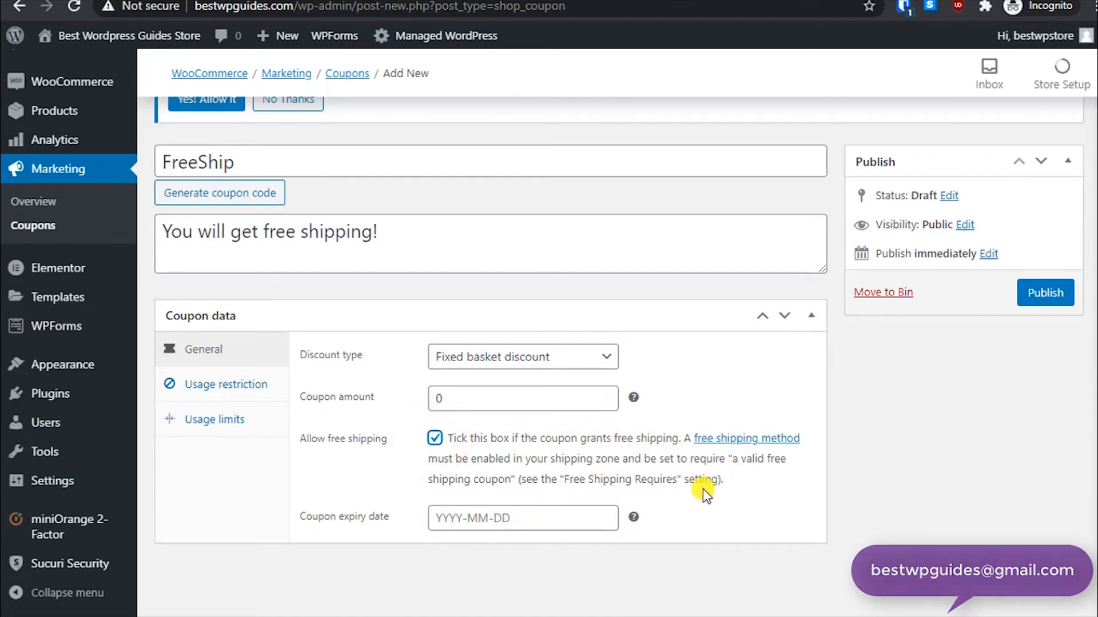
left_click(499, 511)
- Under usage restriction, set the minimum spend to 100
left_click(206, 384)
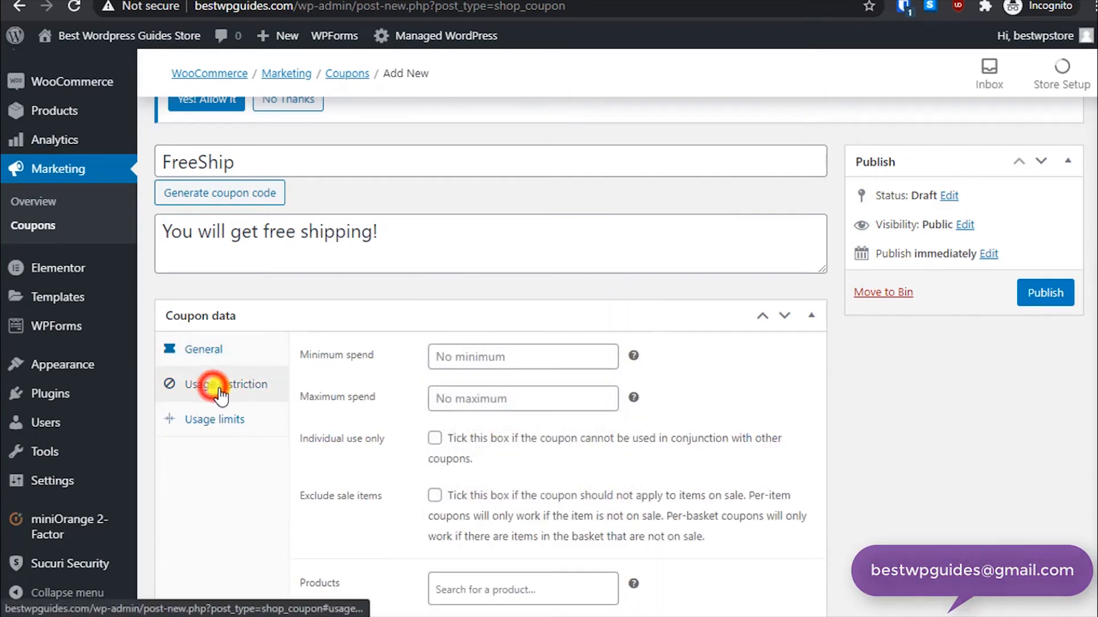
scroll(380, 445, "down", 1)
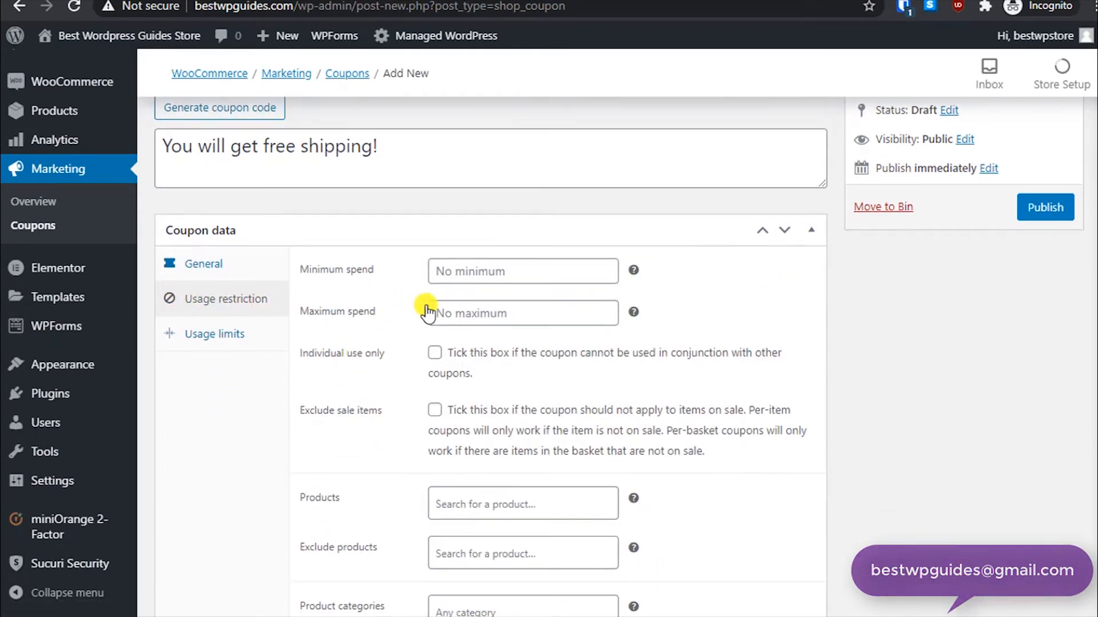
left_click(468, 274)
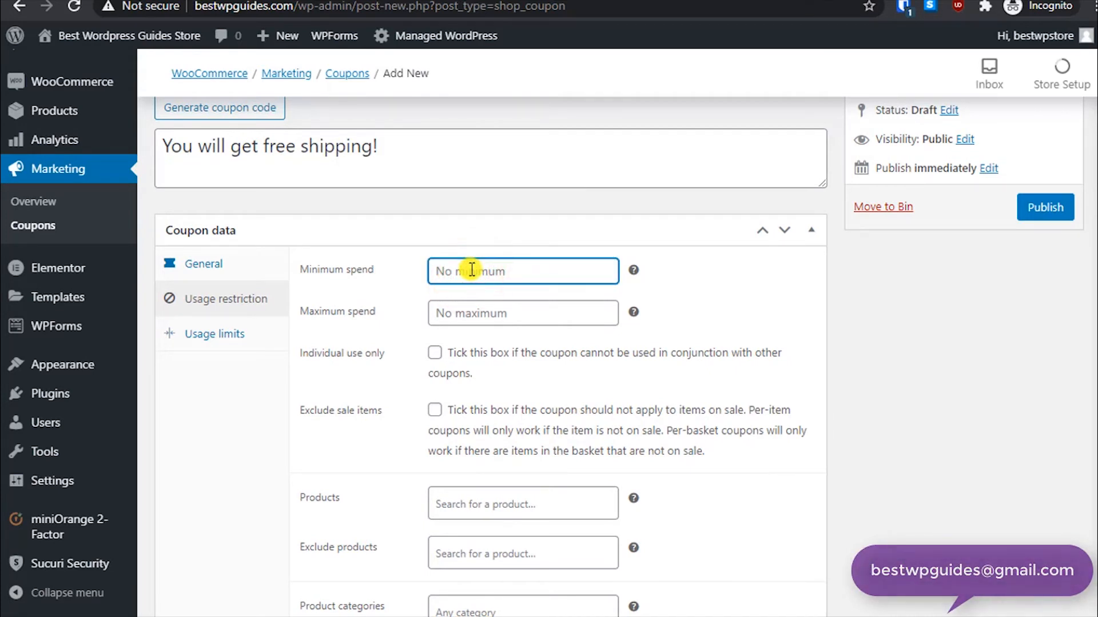
type("100")
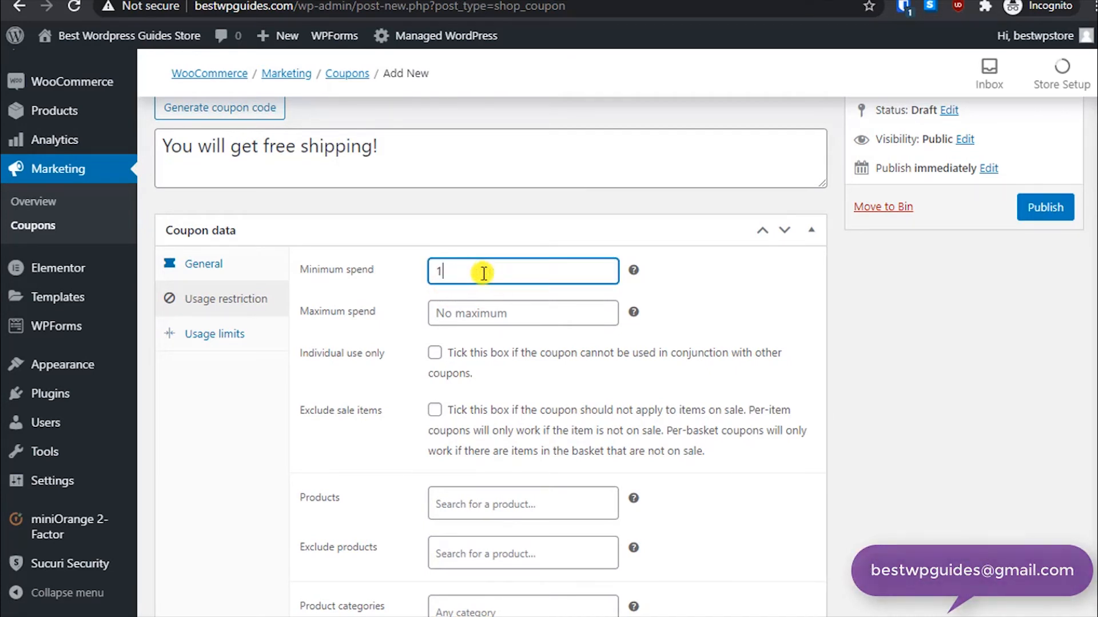
left_click(489, 313)
left_click(749, 334)
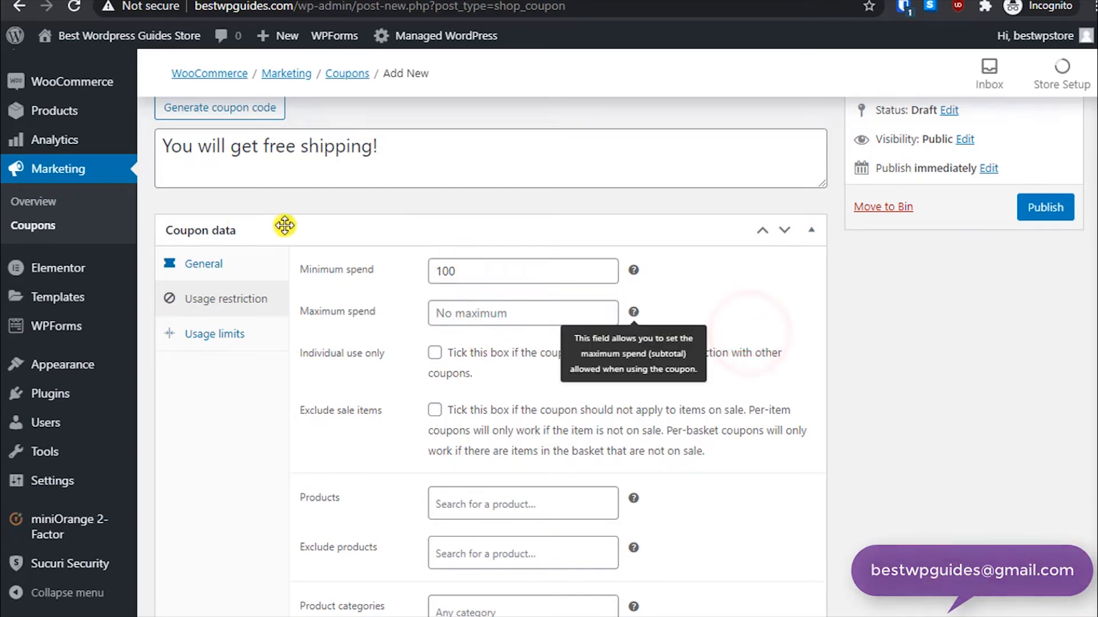
scroll(373, 238, "up", 5)
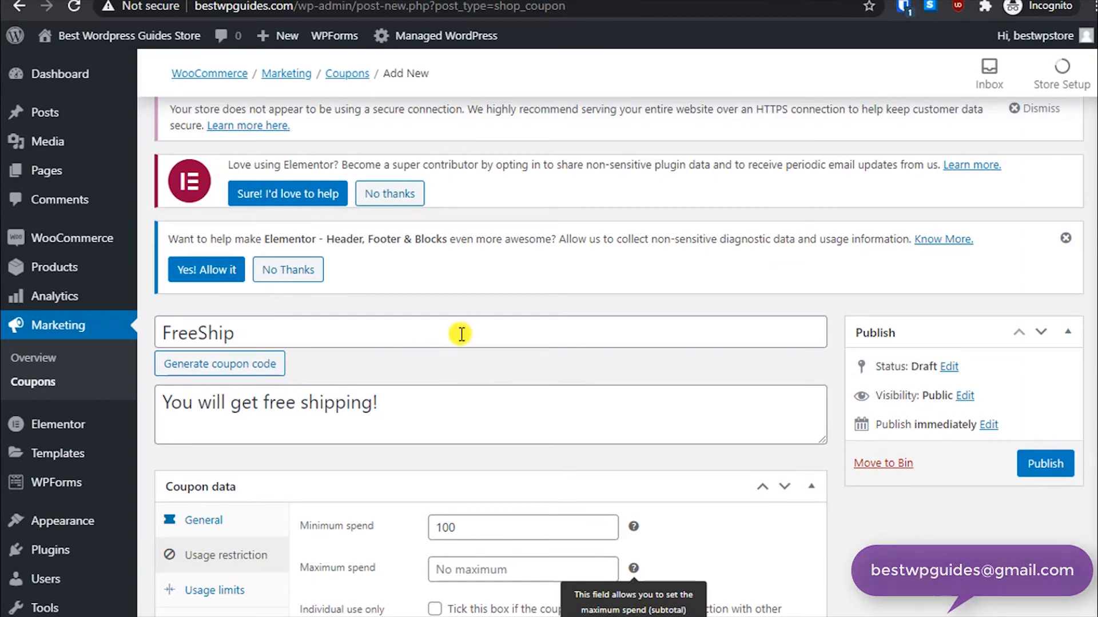
- Tick the individual use only option in the FreeShip coupon's usage restrictions
scroll(539, 379, "down", 5)
scroll(556, 449, "down", 2)
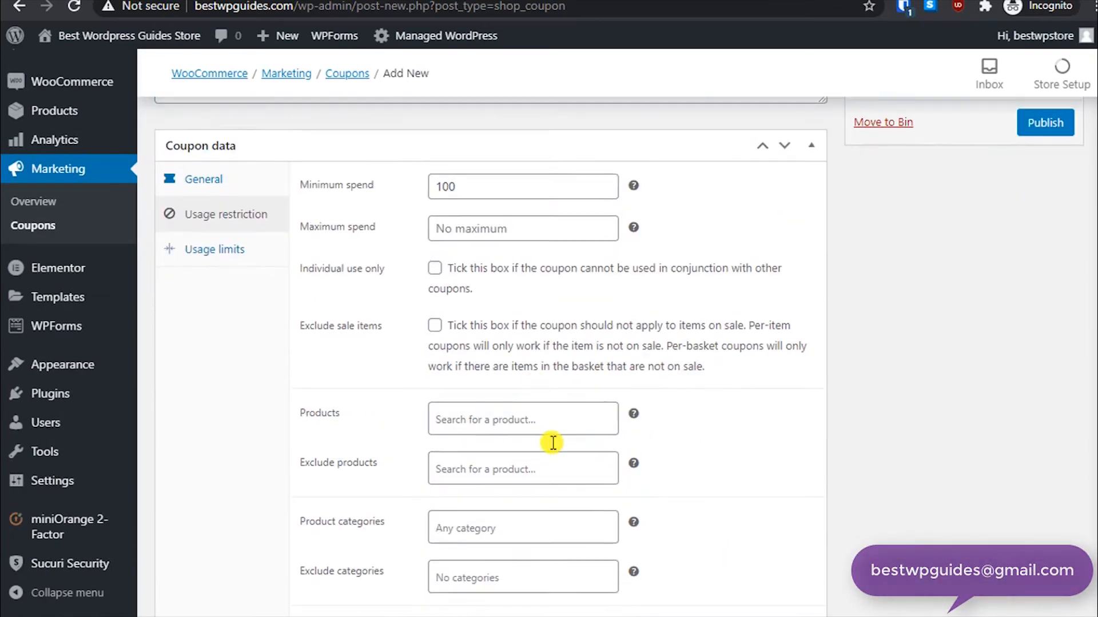
left_click_drag(490, 267, 497, 267)
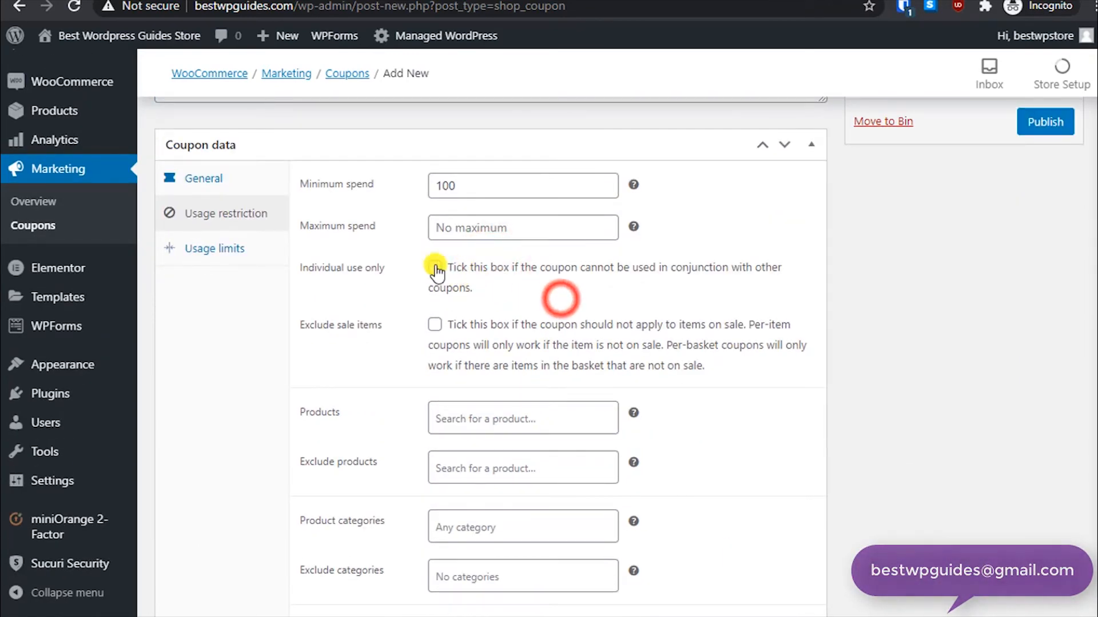
left_click(435, 267)
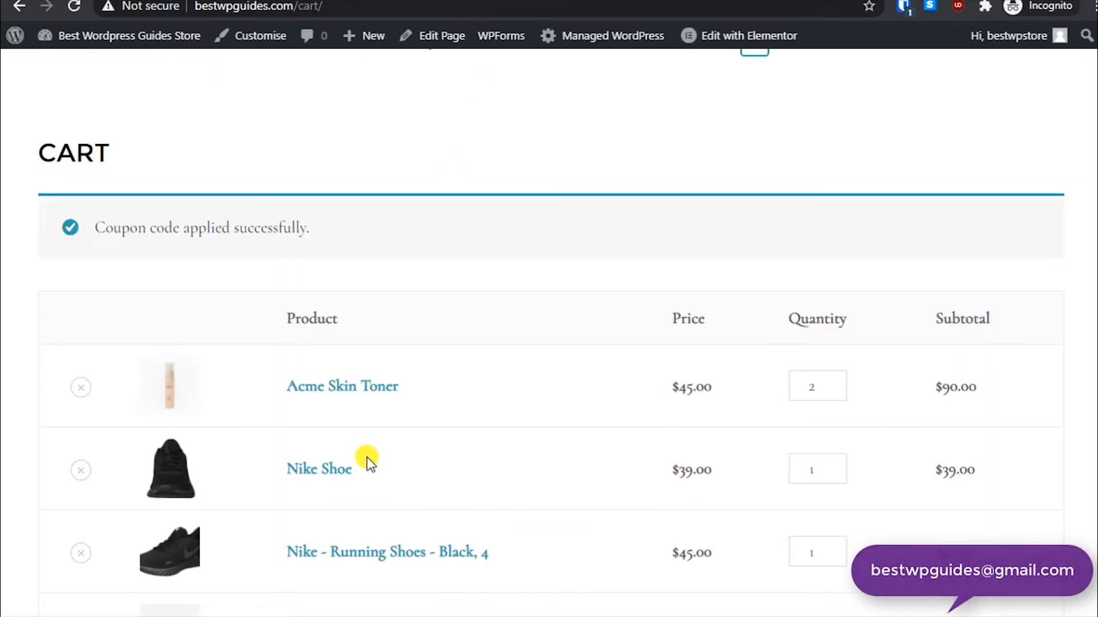
scroll(363, 458, "down", 8)
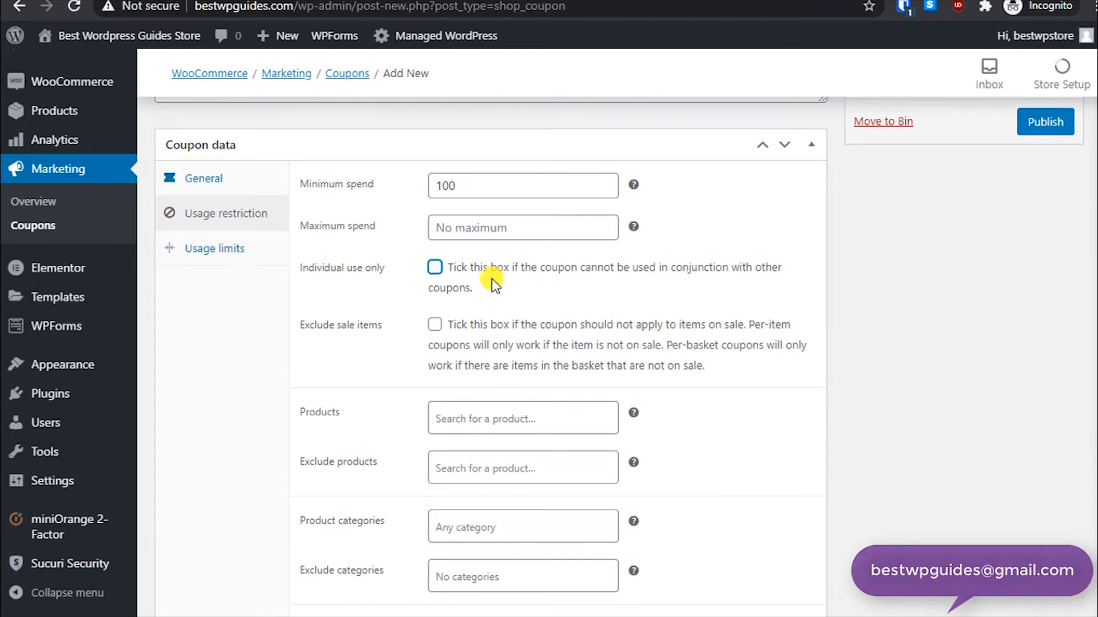
left_click(434, 267)
scroll(363, 357, "down", 2)
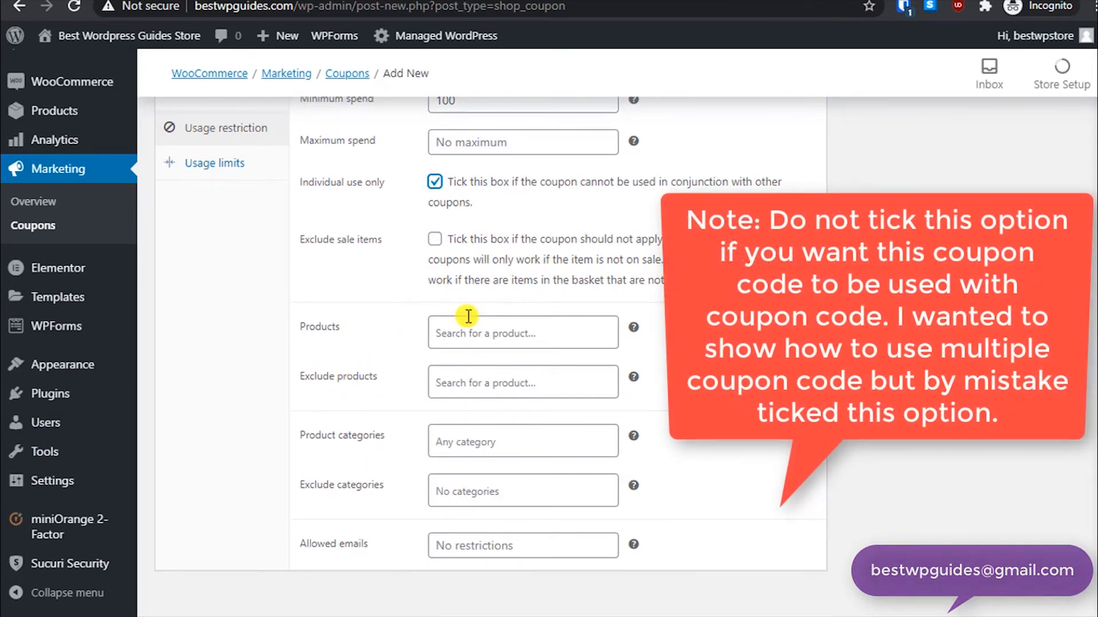
- Check the usage limits and general settings, then publish the FreeShip coupon
scroll(520, 268, "up", 3)
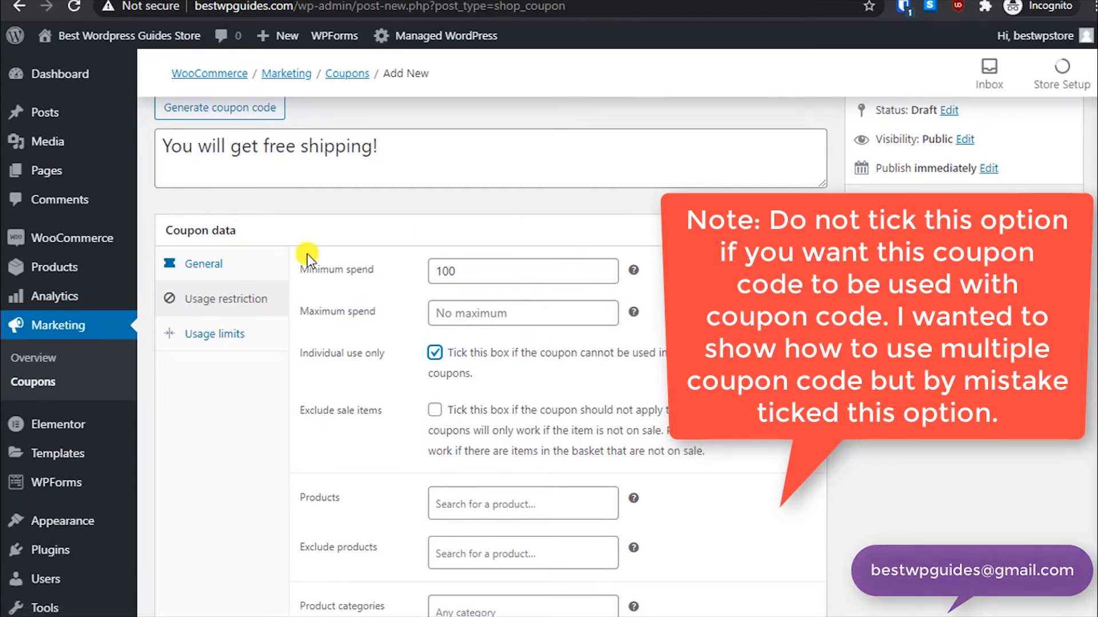
left_click(228, 332)
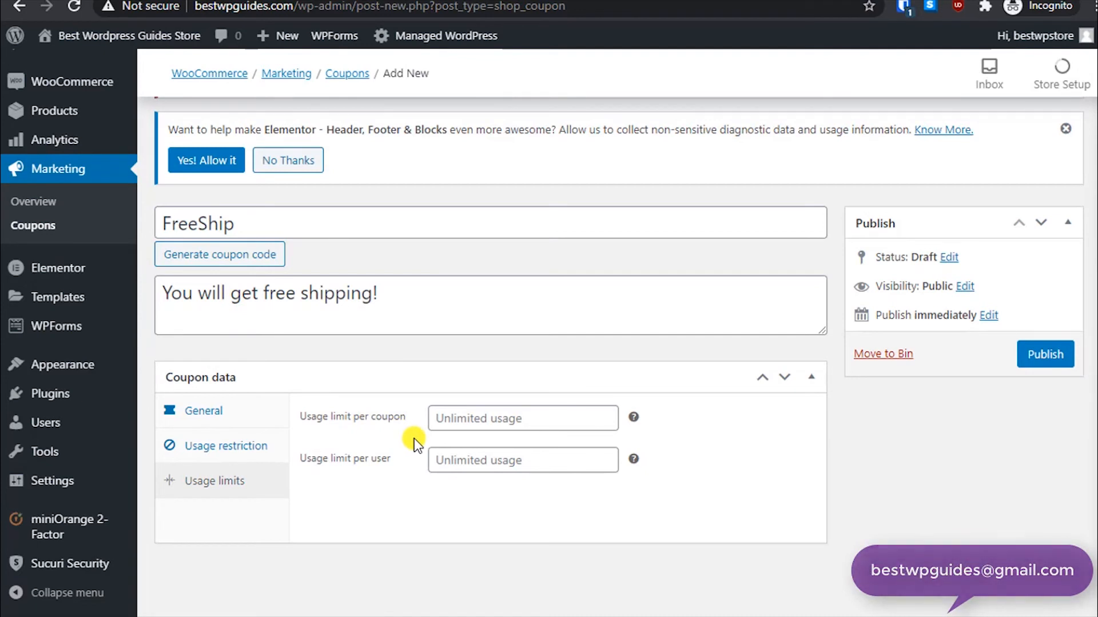
left_click(206, 412)
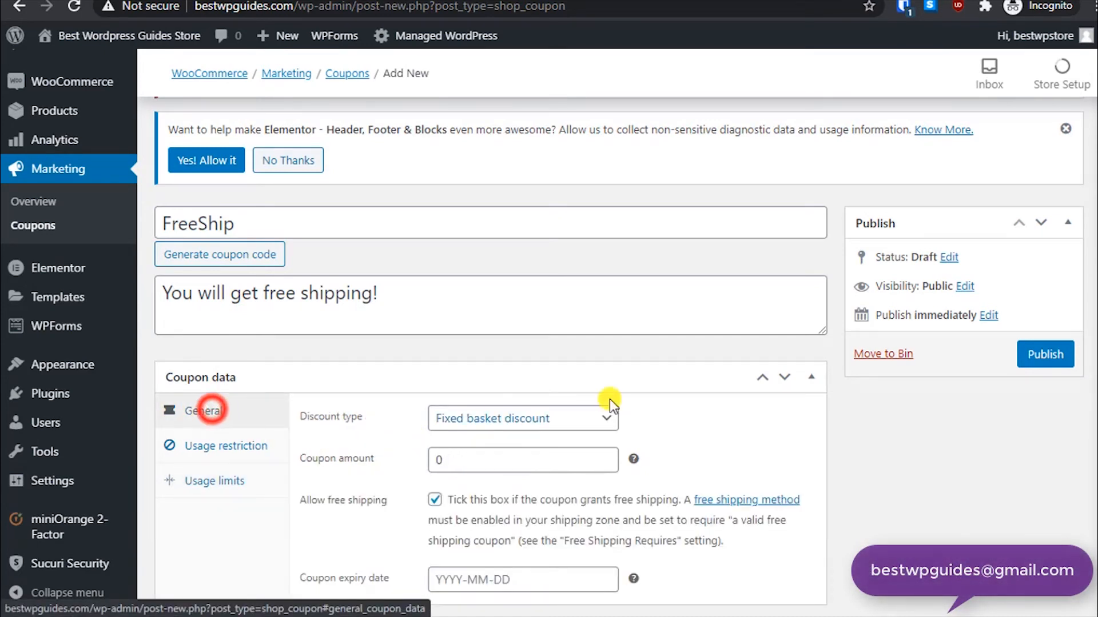
left_click(1020, 363)
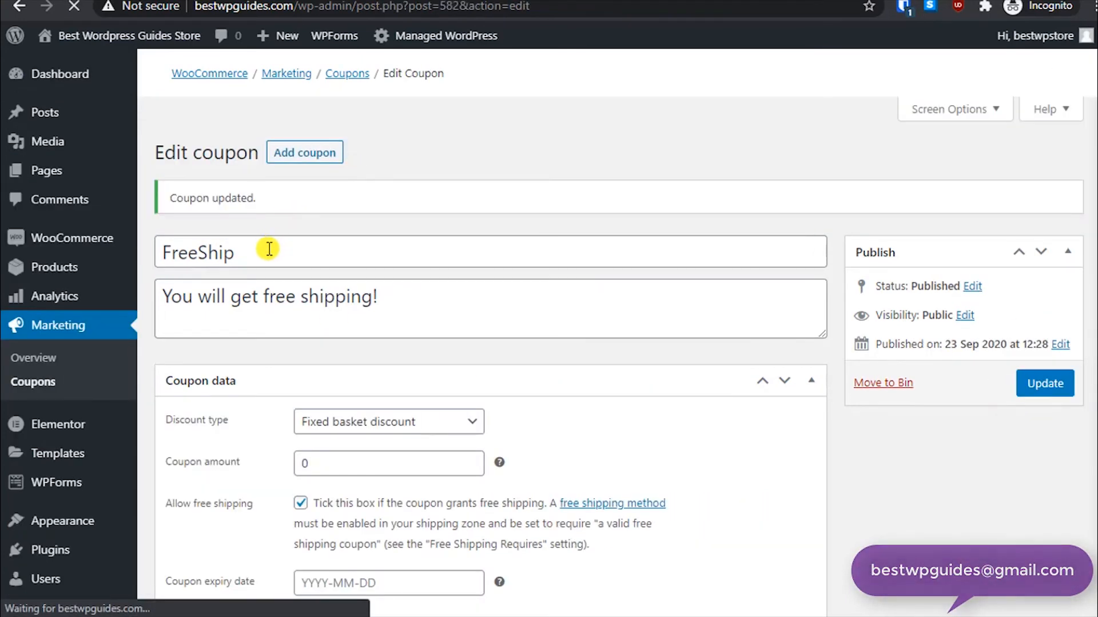
- Start another new coupon and enter the coupon code 10off
scroll(266, 250, "down", 5)
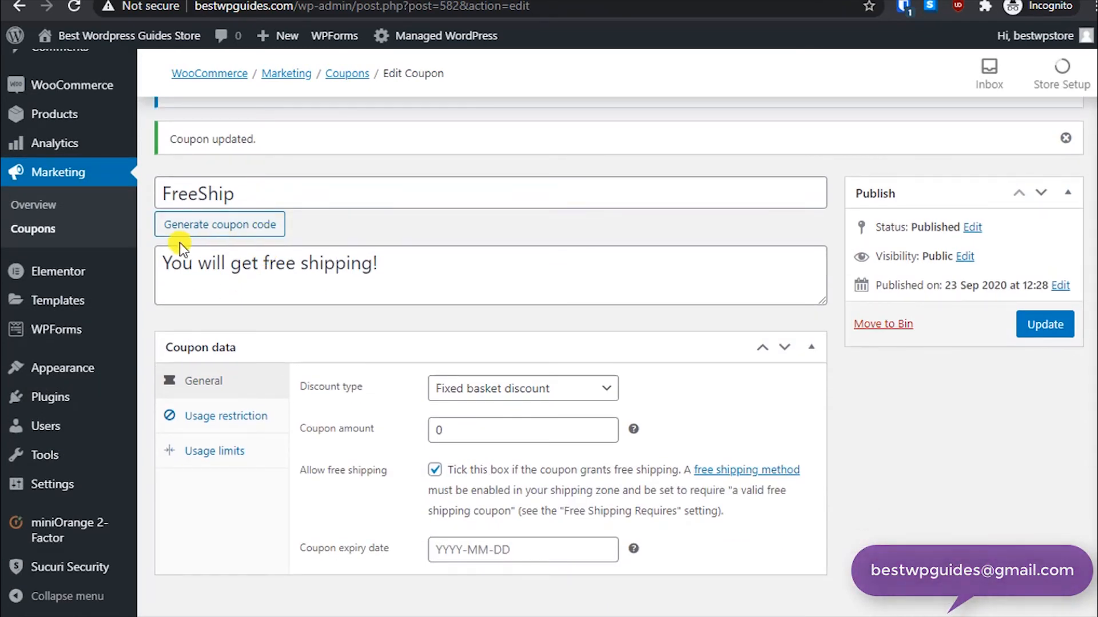
mouse_move(278, 35)
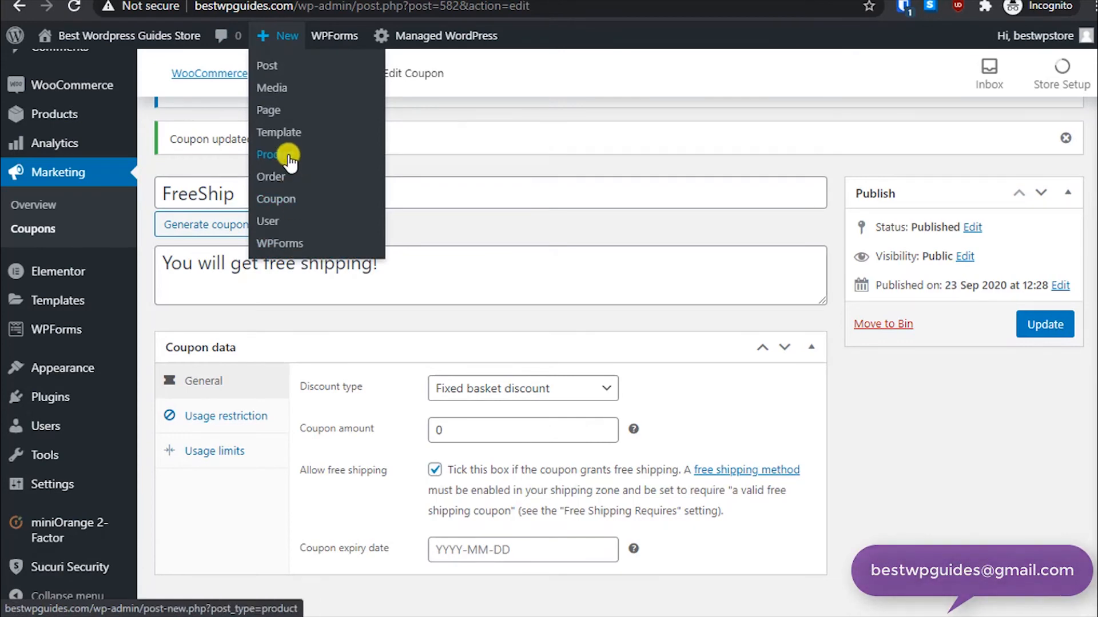
left_click(283, 188)
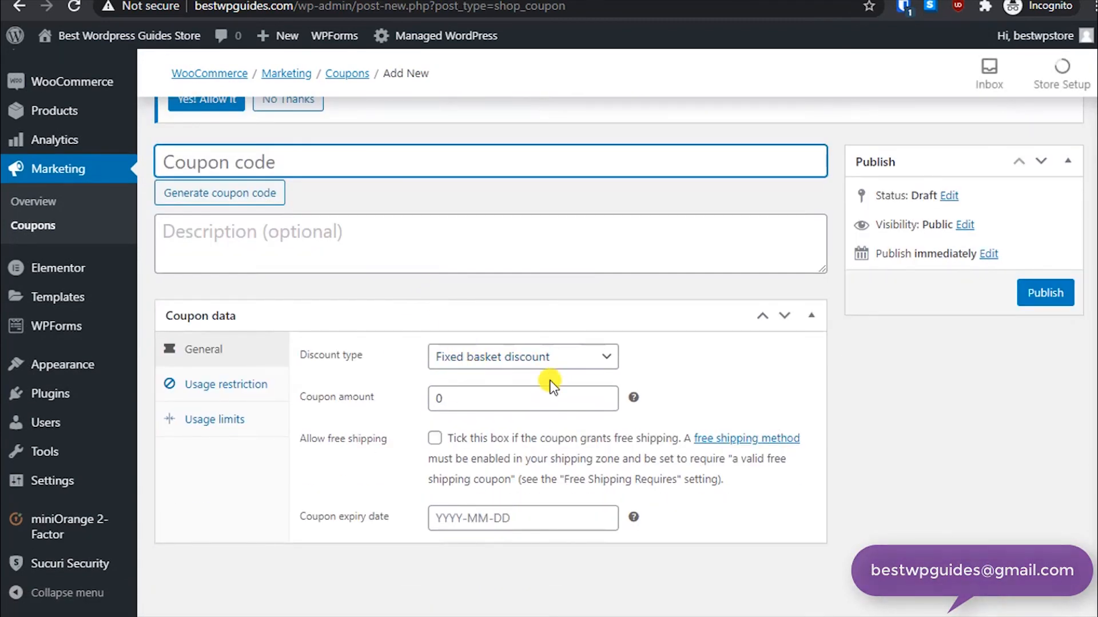
left_click(554, 357)
left_click(727, 393)
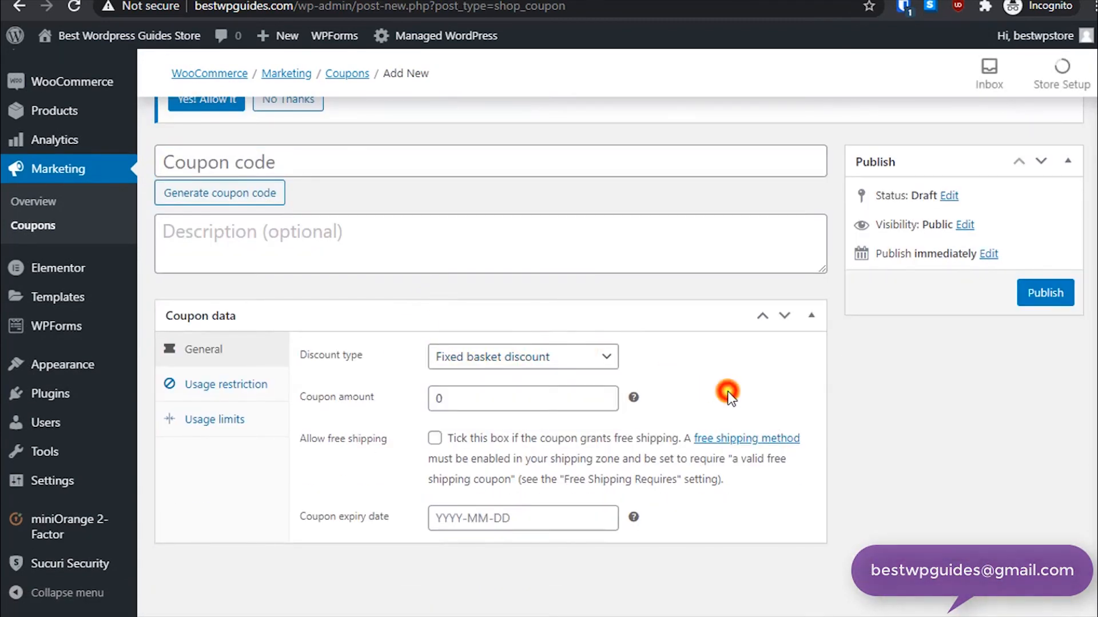
left_click(601, 356)
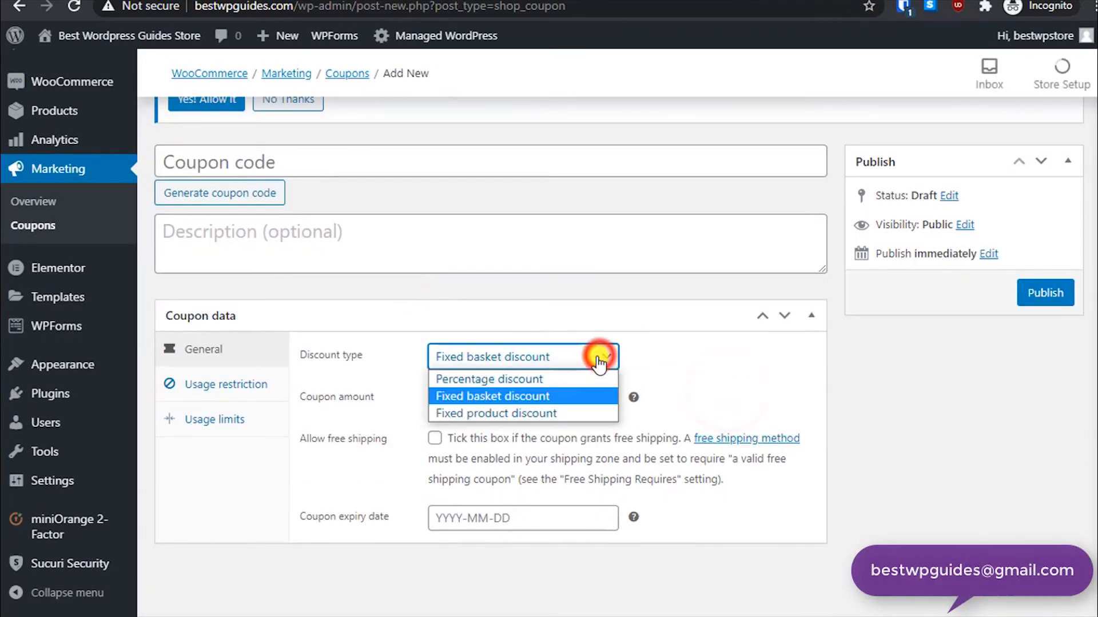
left_click(576, 158)
type("10off")
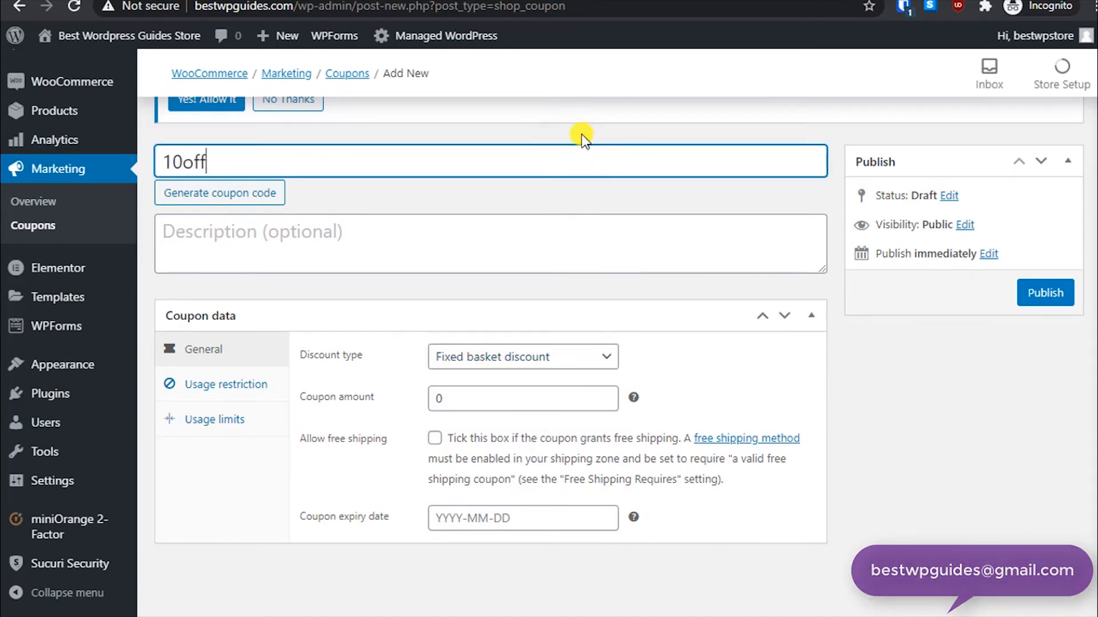
- Enter the coupon description "10 off on order"
key("Tab")
key("Tab")
type("10")
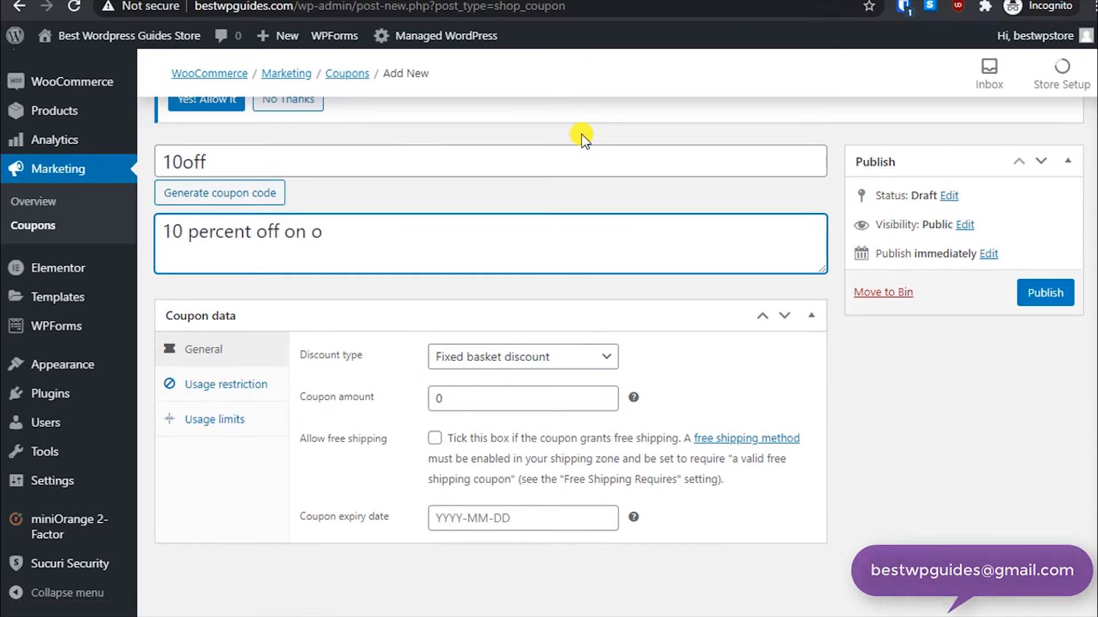
key("Tab")
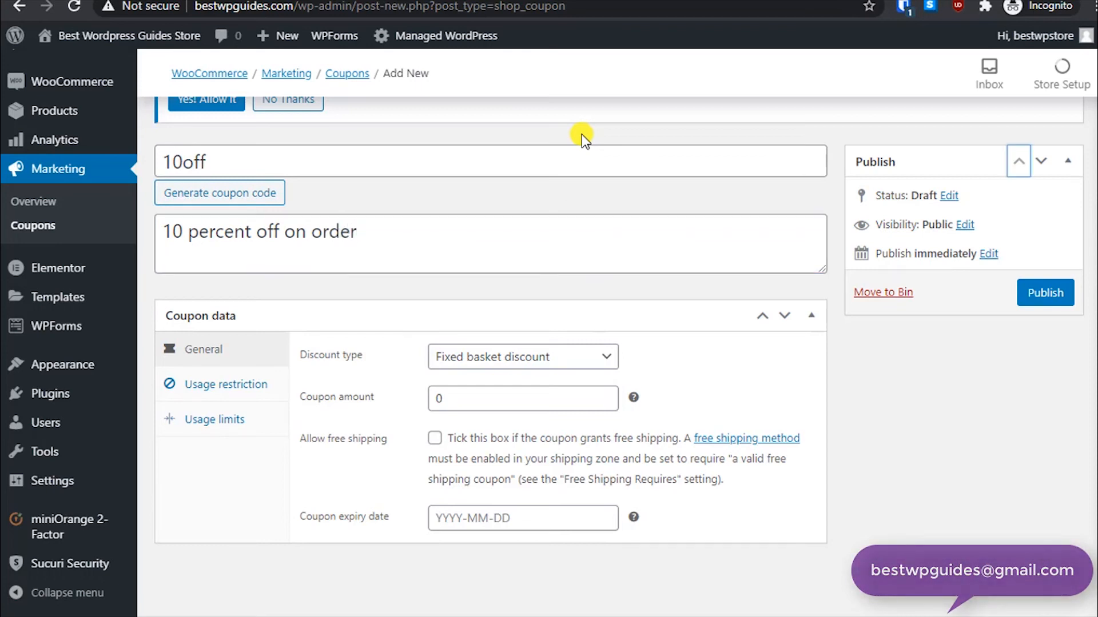
left_click(526, 403)
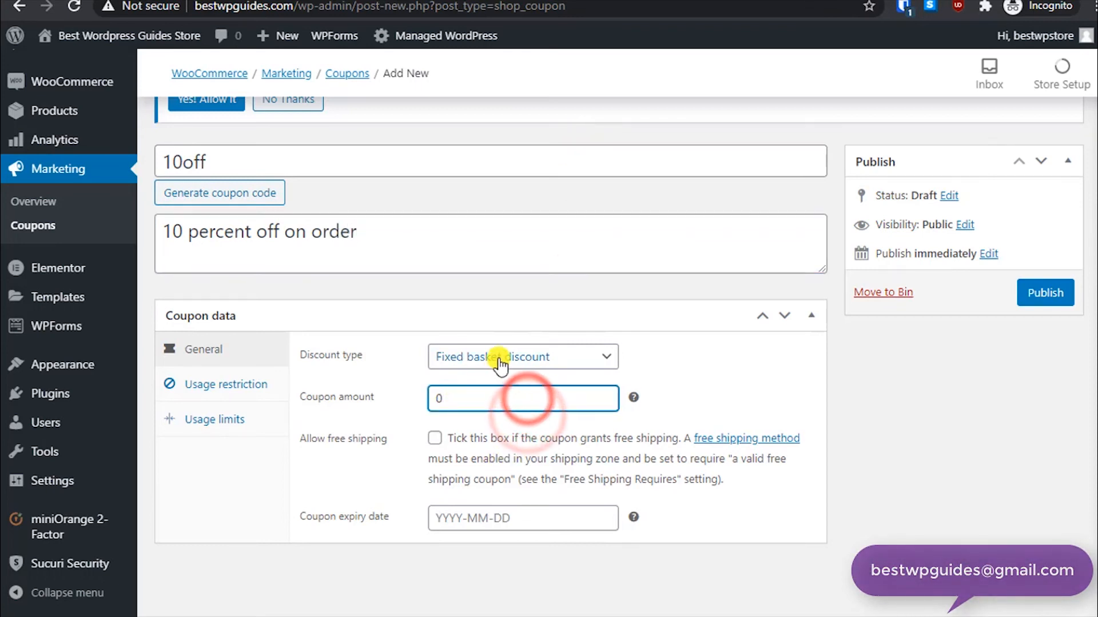
double_click(460, 392)
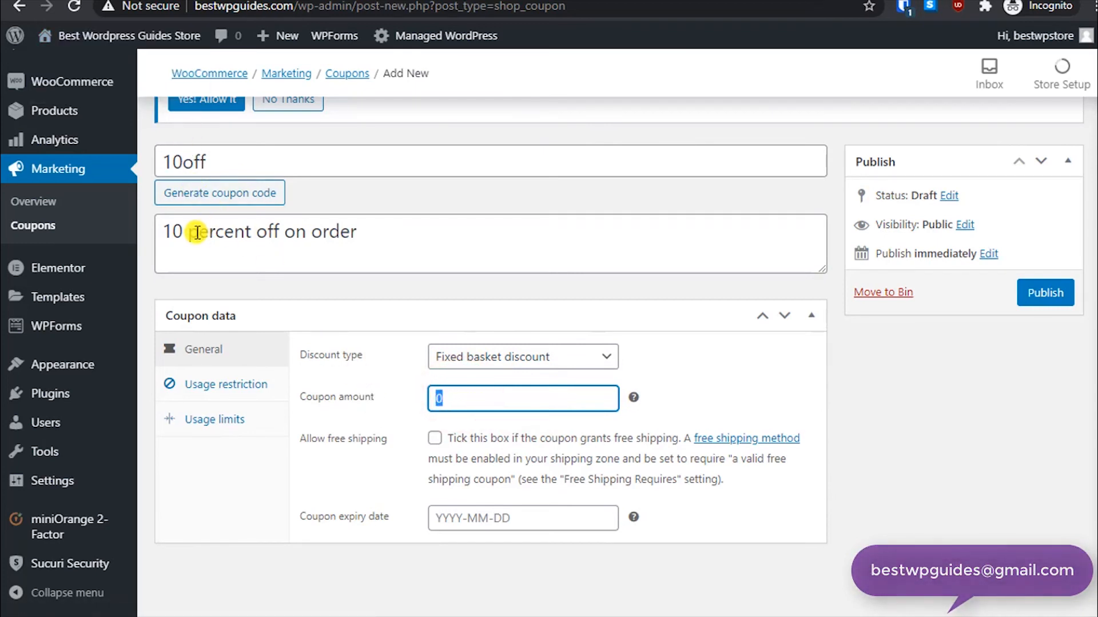
left_click_drag(191, 232, 289, 235)
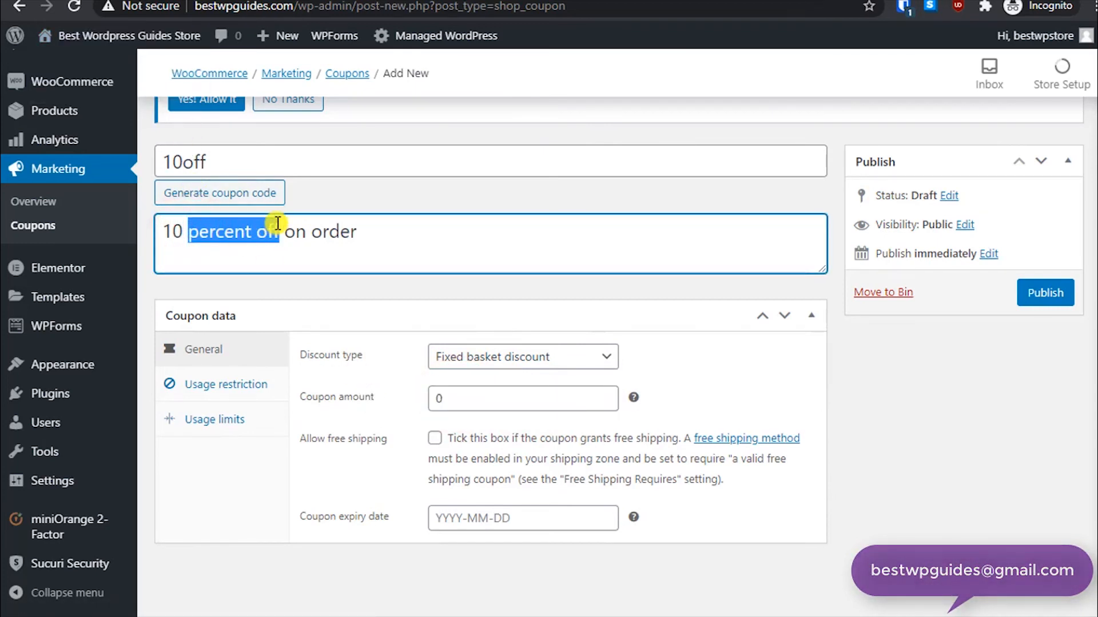
key("BackSpace")
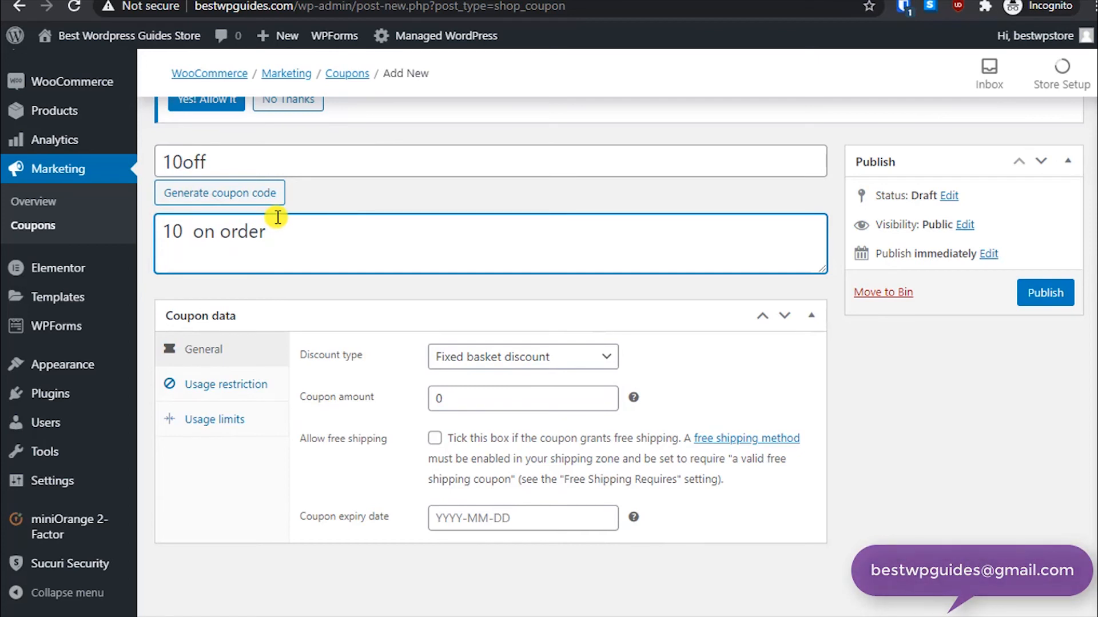
key("BackSpace")
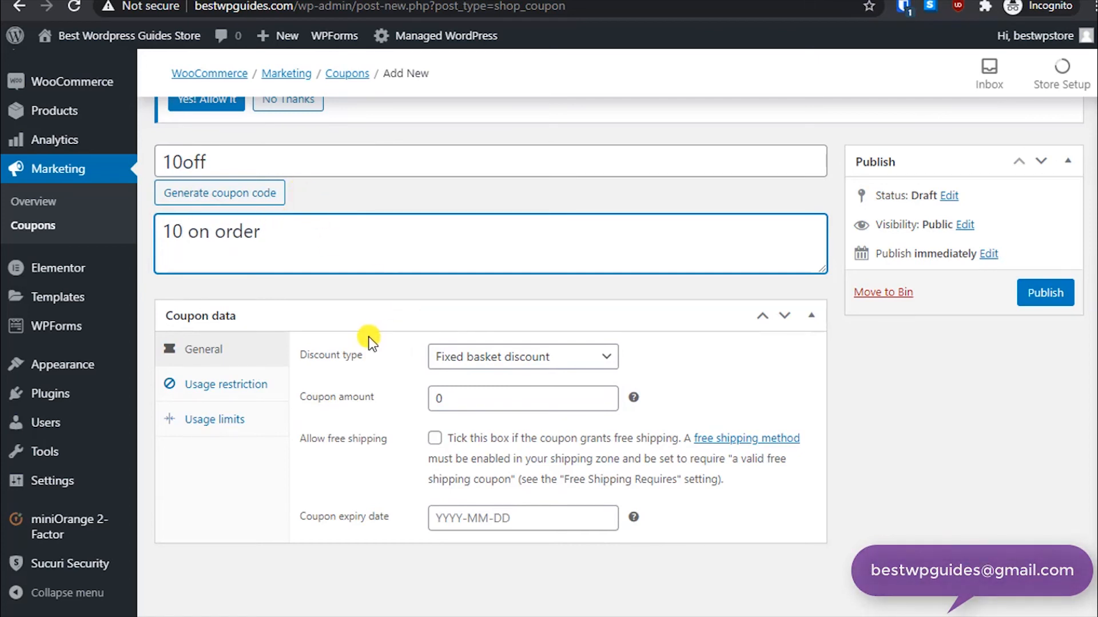
type("off")
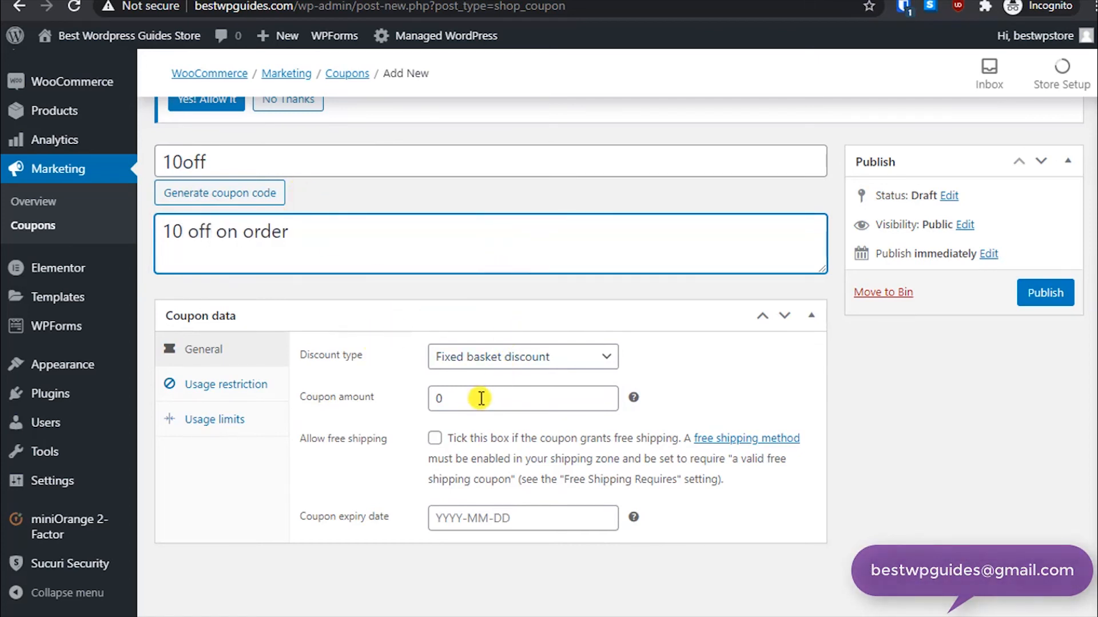
- Set the coupon amount to 10 and, under usage restriction, the minimum spend to 50
double_click(477, 398)
type("10")
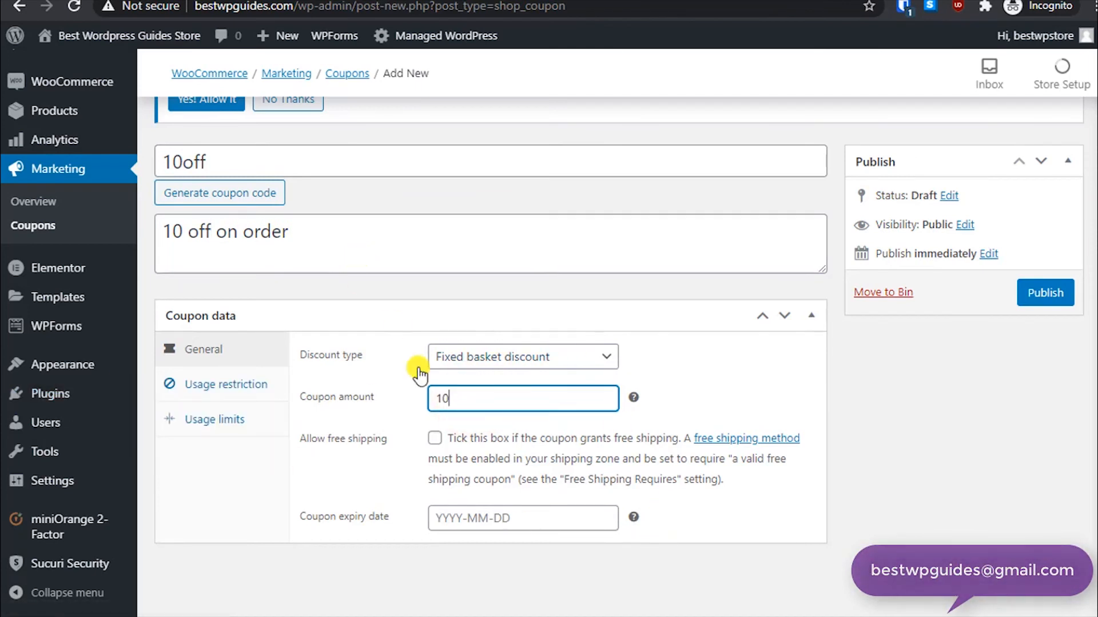
left_click(220, 383)
left_click(497, 359)
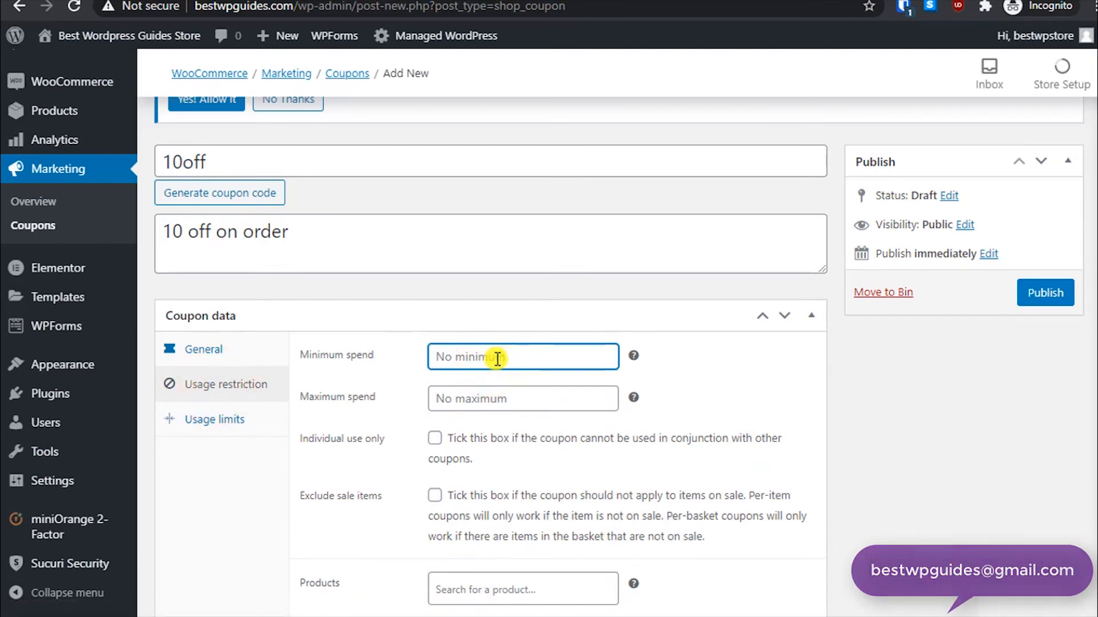
type("50")
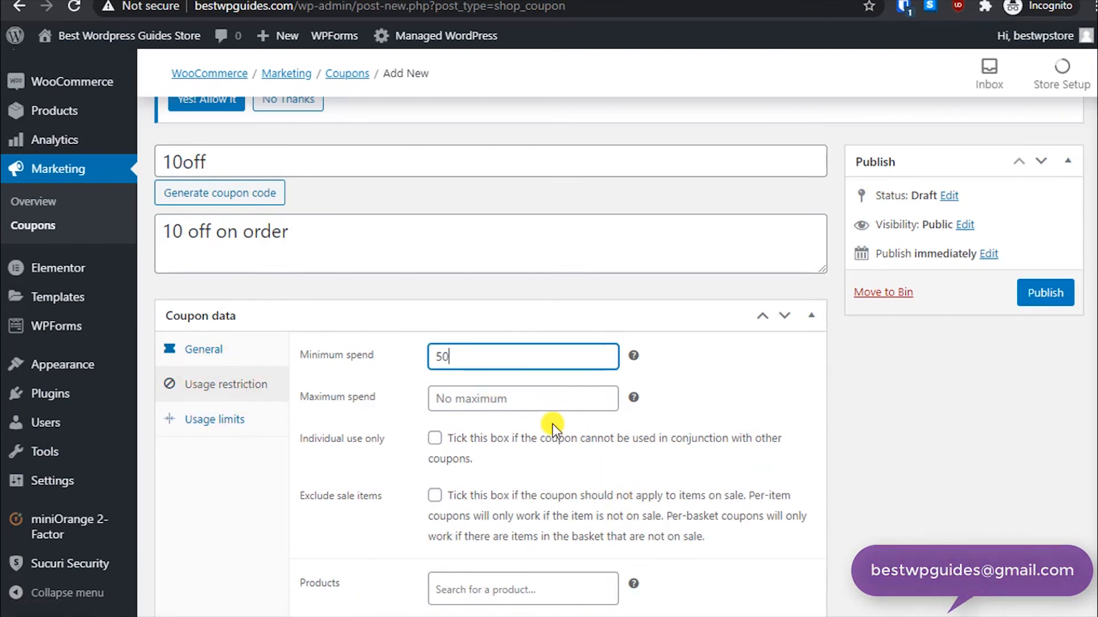
- Set the usage limit per coupon to 100 and the usage limit per user to 3
left_click(538, 402)
left_click(727, 462)
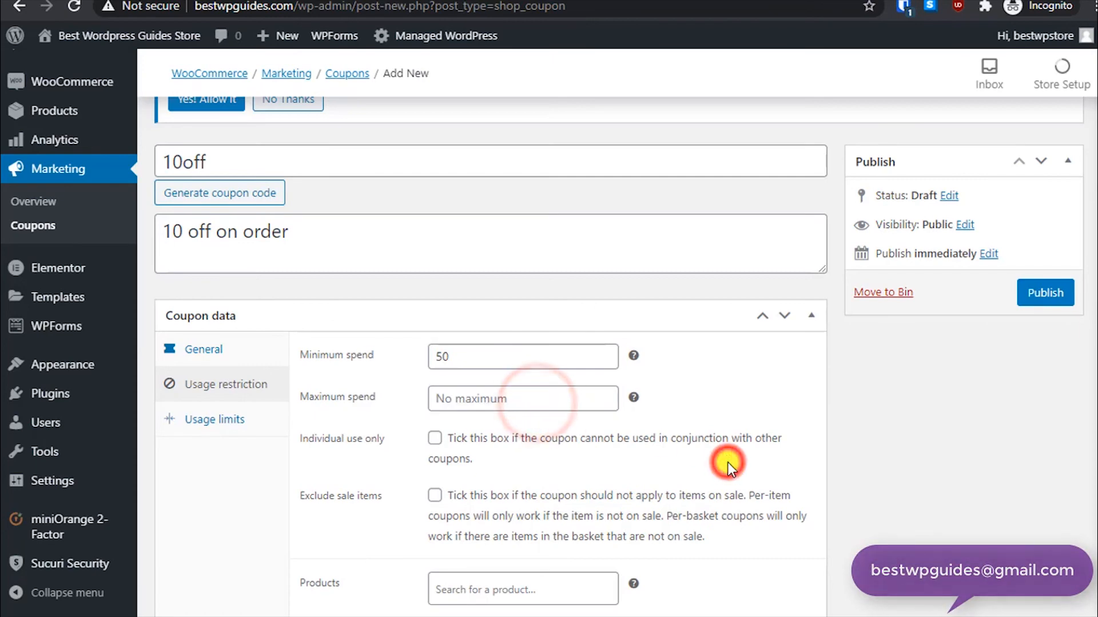
scroll(727, 461, "down", 3)
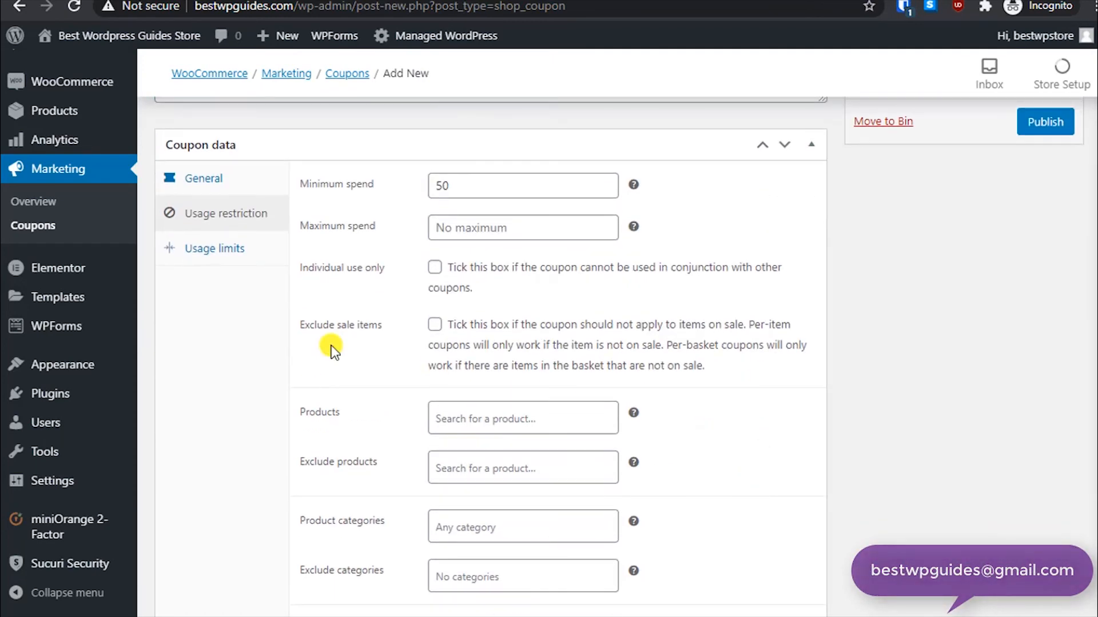
left_click(230, 247)
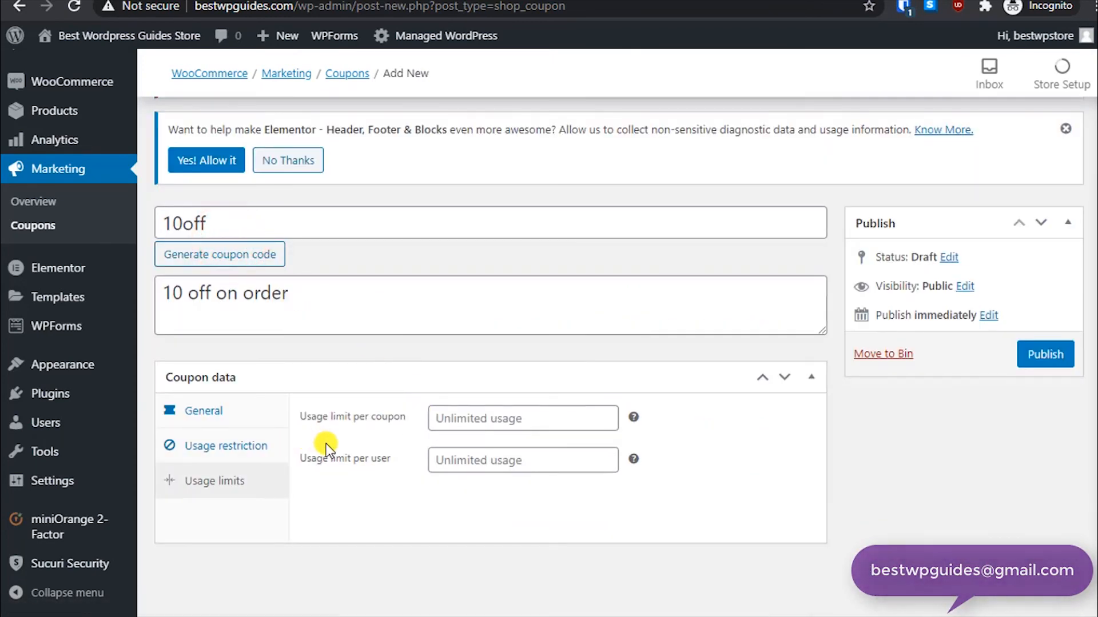
left_click(487, 420)
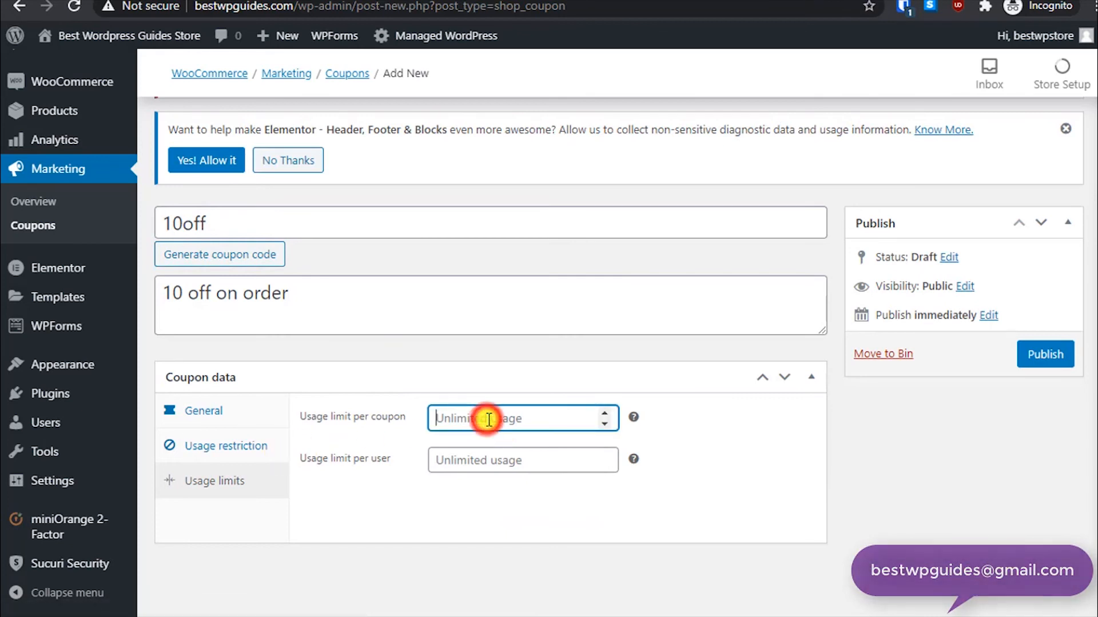
type("100")
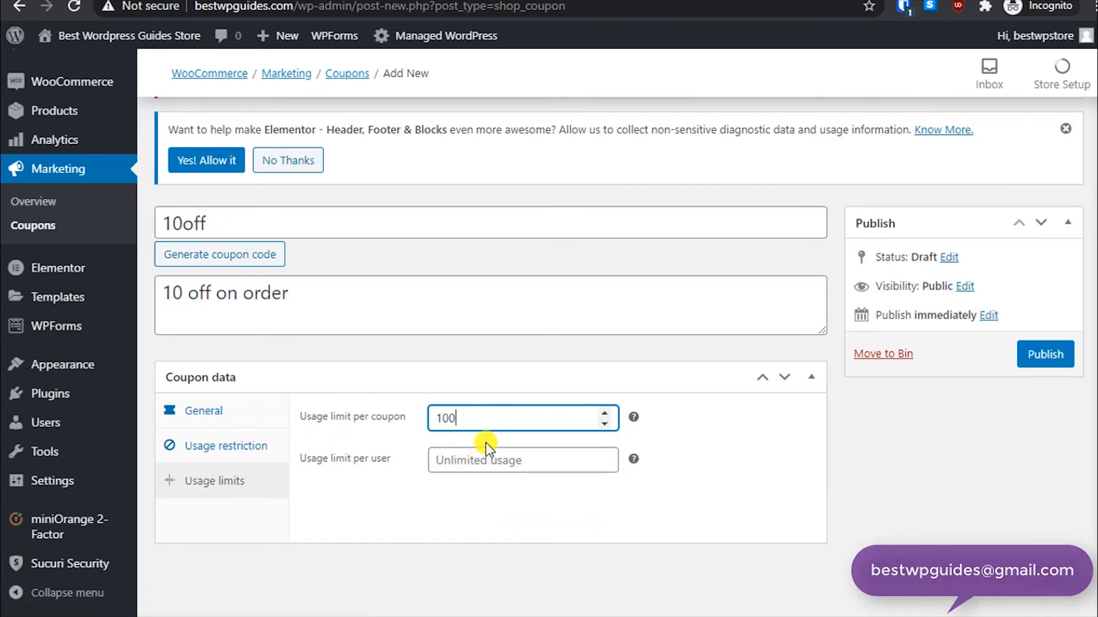
left_click(484, 458)
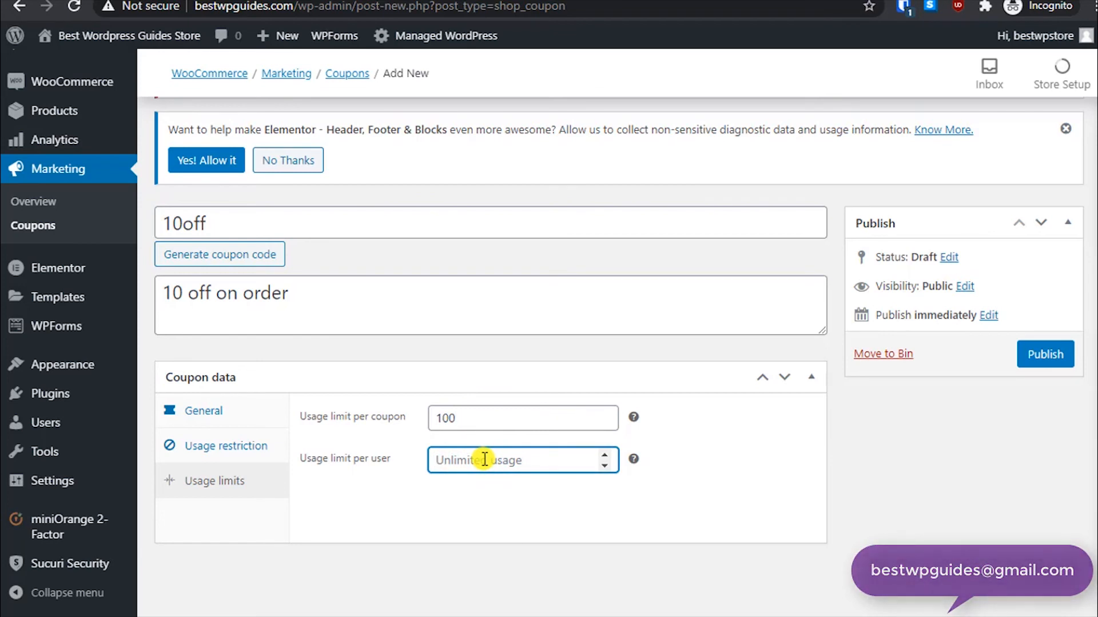
type("3")
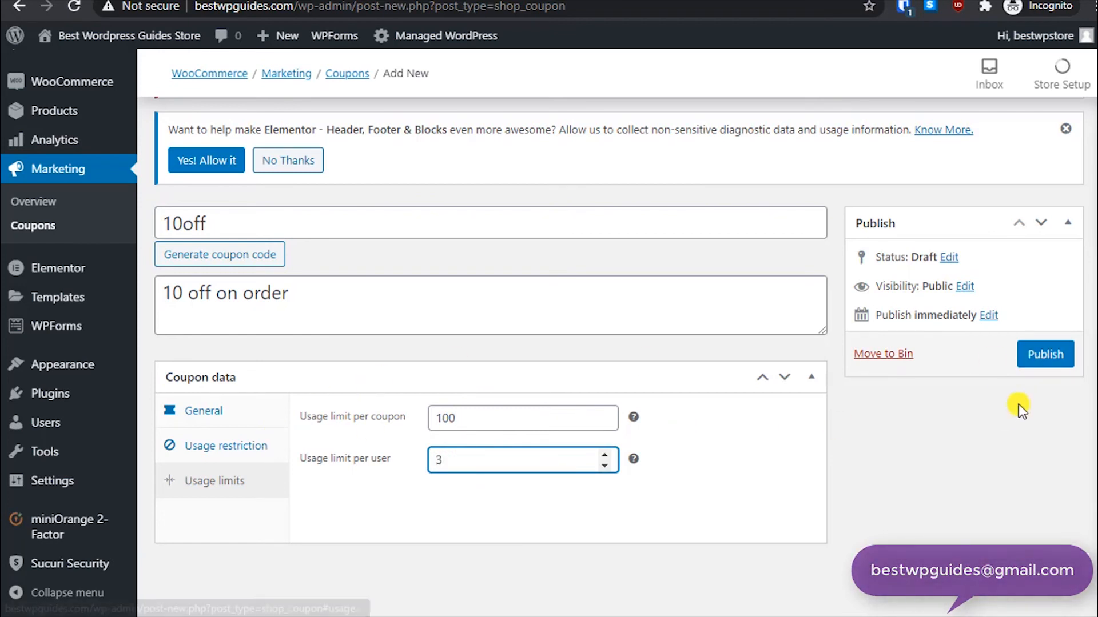
- Publish the 10off coupon and review its usage restriction settings
left_click(1048, 354)
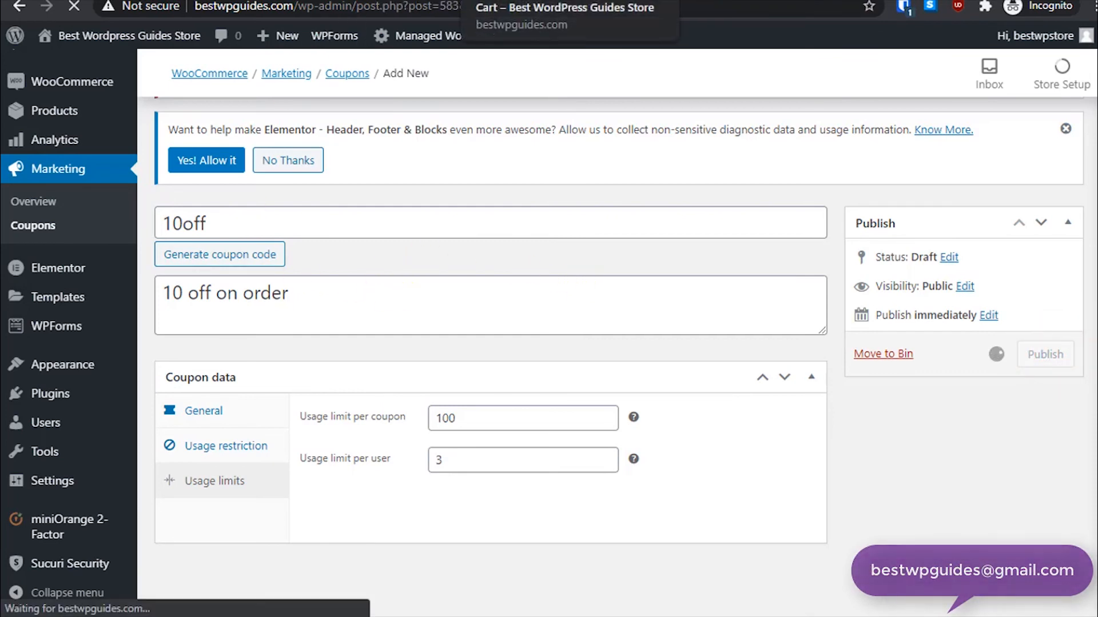
scroll(215, 368, "down", 5)
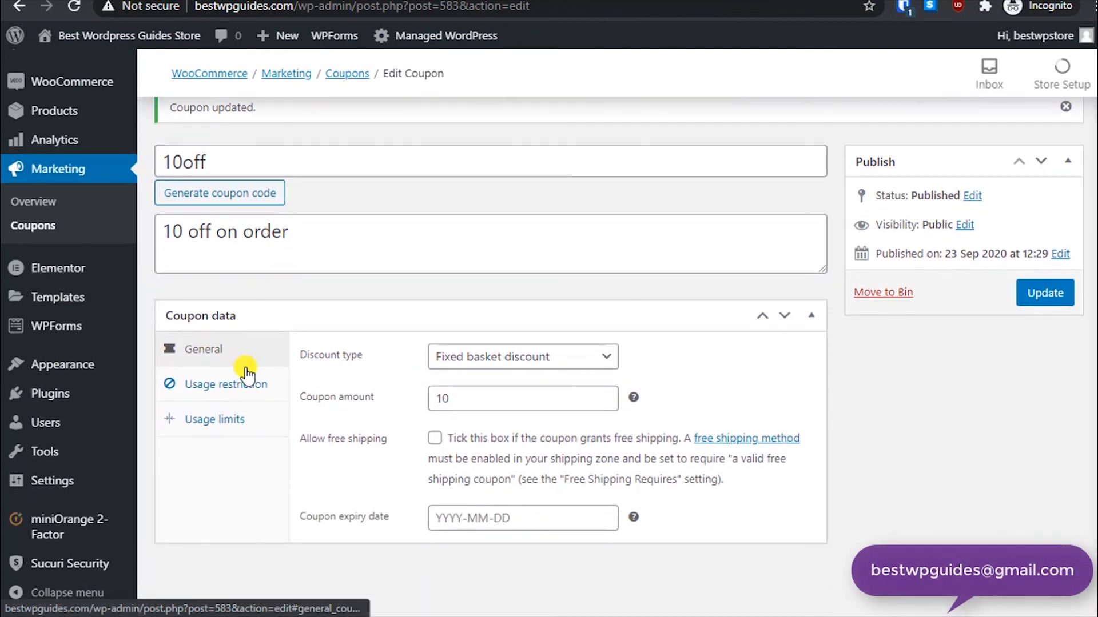
left_click(247, 377)
scroll(636, 469, "down", 3)
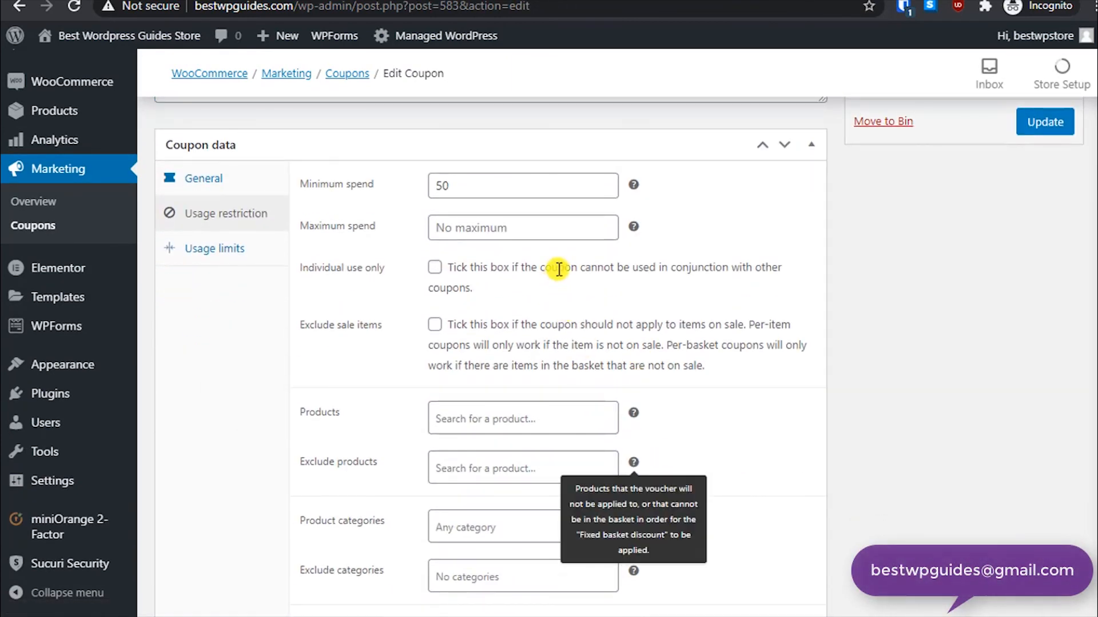
- Enable individual use only for the 10off coupon and update it
left_click(435, 267)
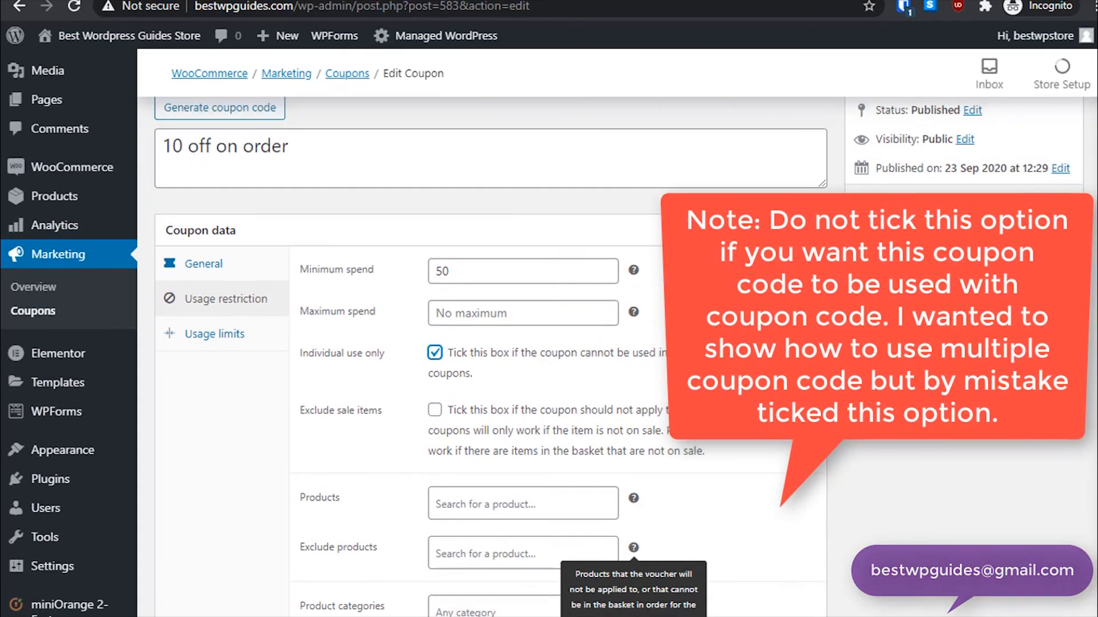
left_click(1052, 393)
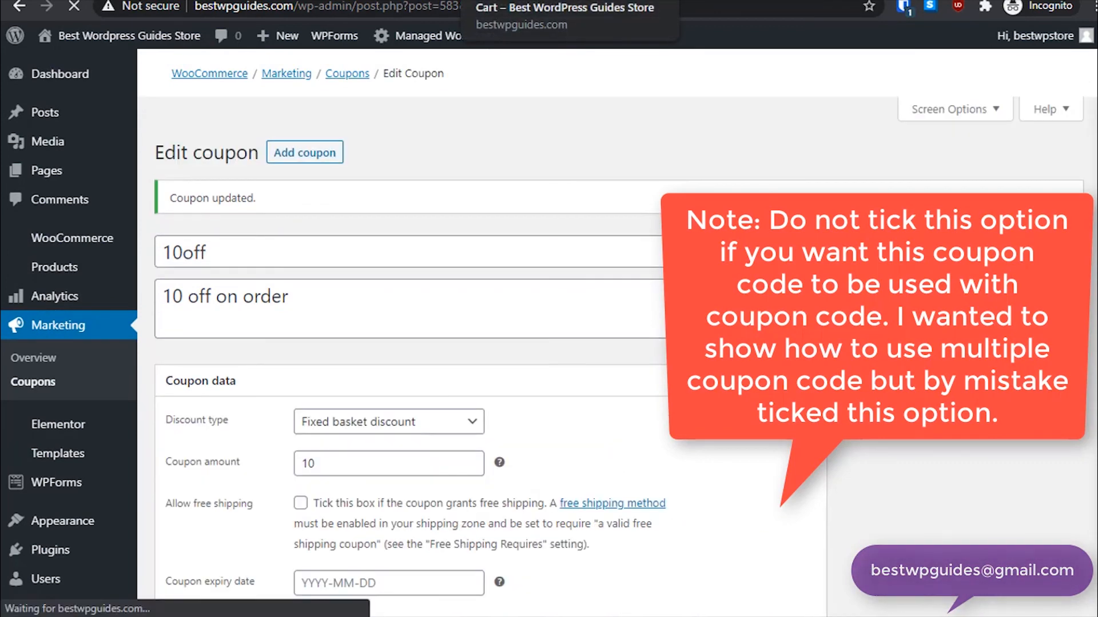
- Switch to the cart tab and remove the firstorder coupon from the basket
left_click(549, 1)
left_click(866, 472)
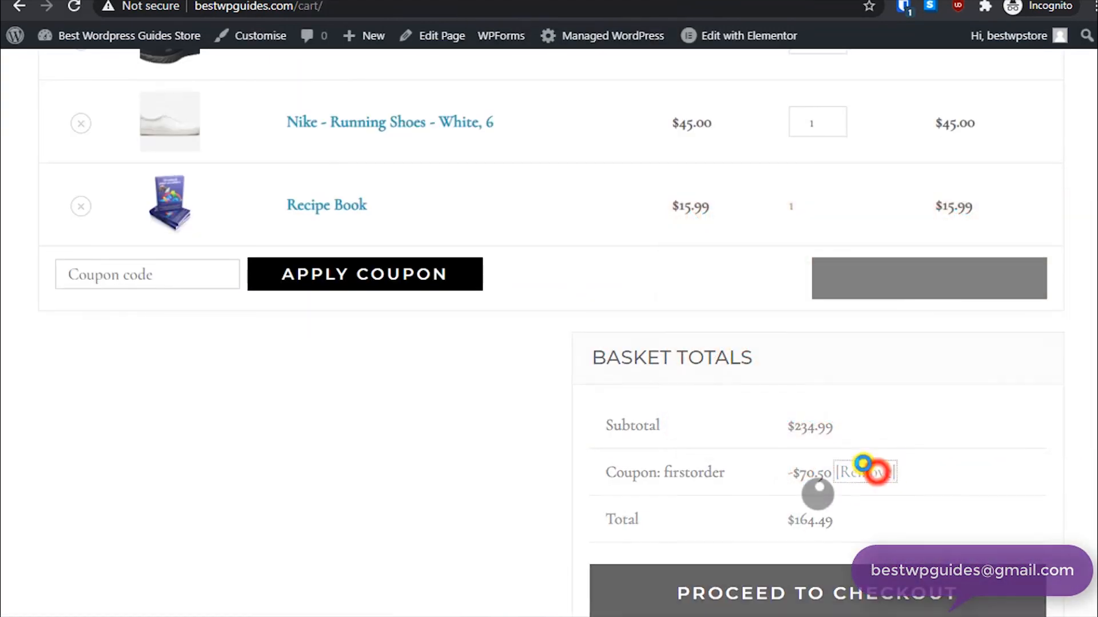
- Apply the coupon code 10off to the cart
left_click(175, 272)
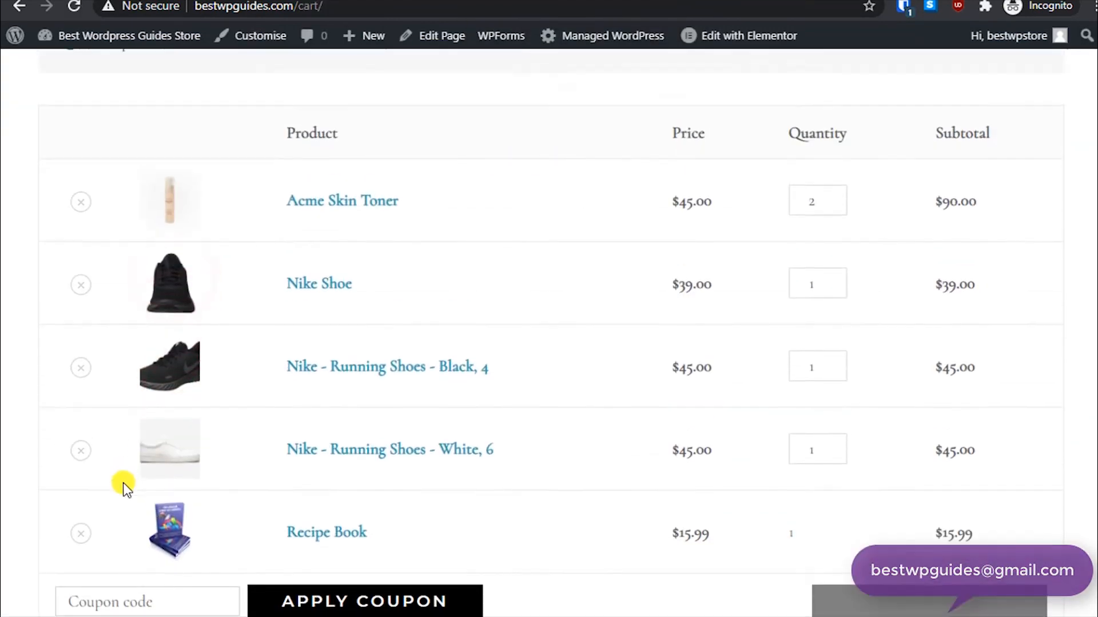
scroll(100, 493, "down", 2)
scroll(103, 504, "down", 5)
left_click(146, 272)
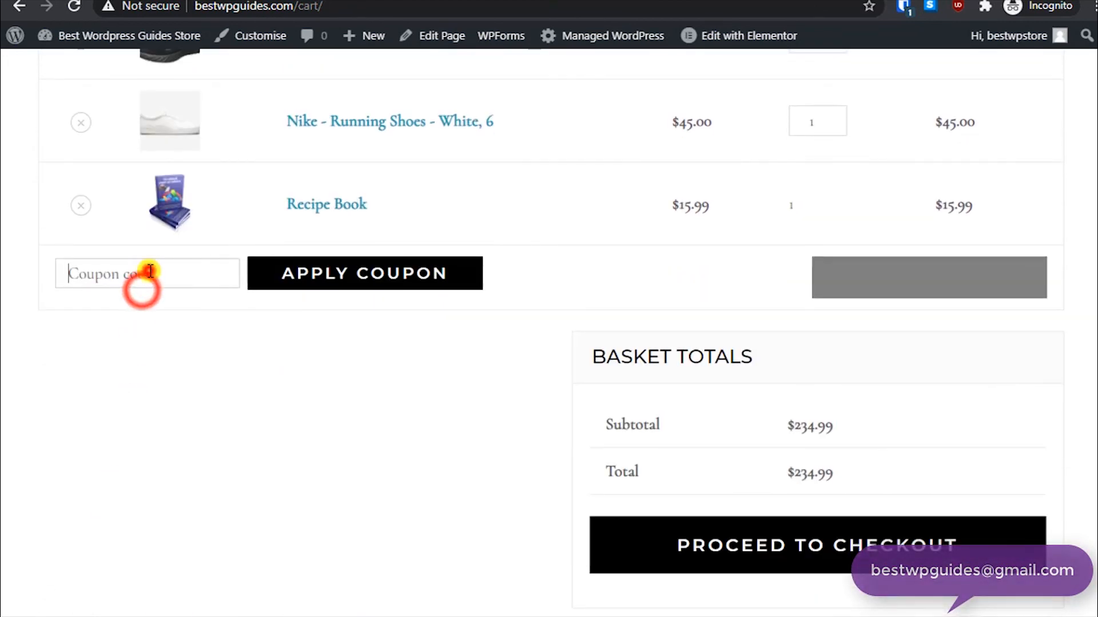
type("10")
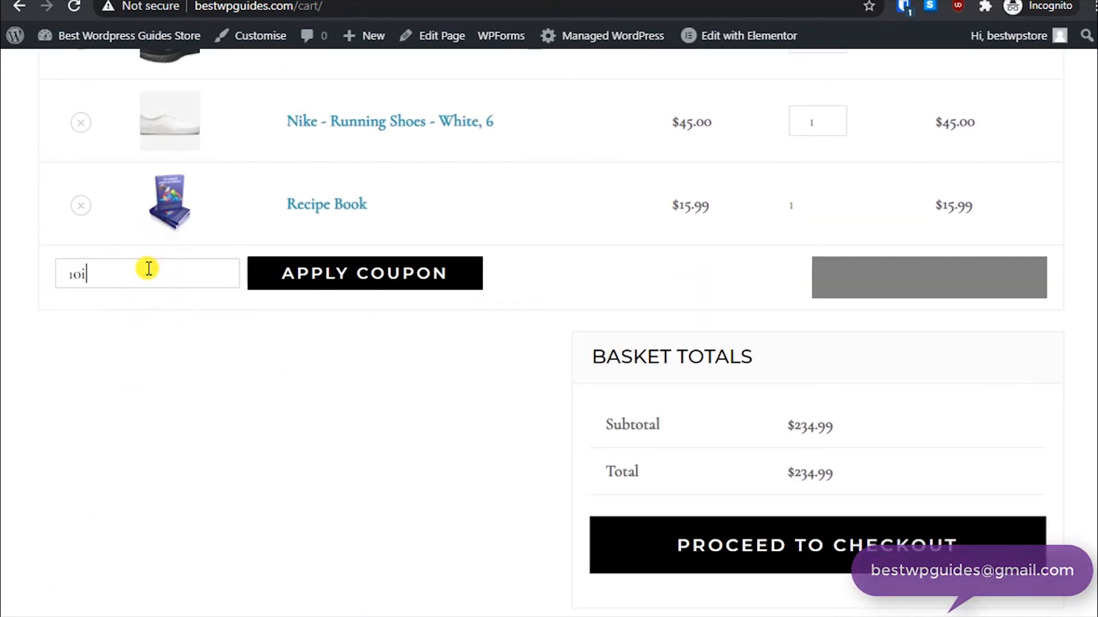
type("off")
left_click(292, 269)
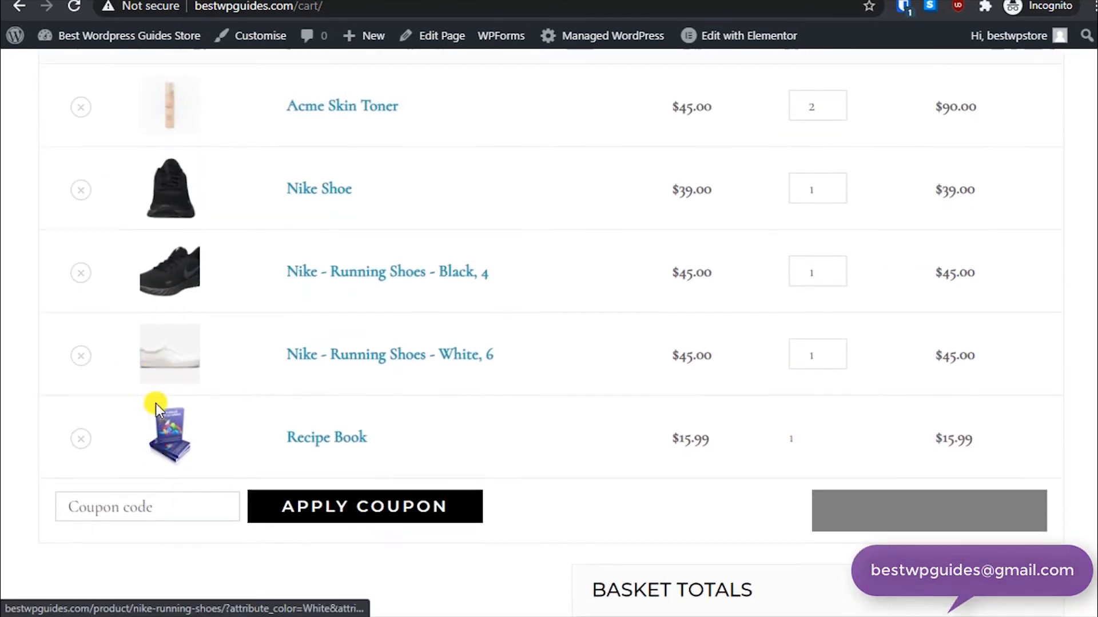
- Apply the coupon code freeship to the cart as a second coupon
scroll(152, 410, "down", 5)
scroll(433, 410, "down", 2)
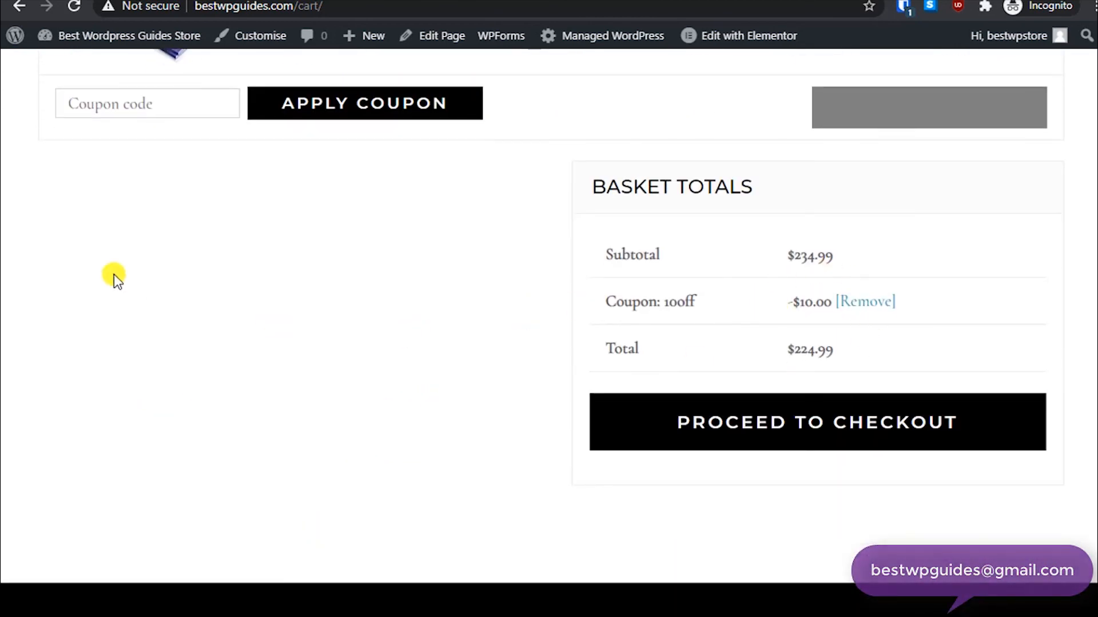
scroll(113, 276, "up", 3)
left_click(120, 263)
type("freeShip")
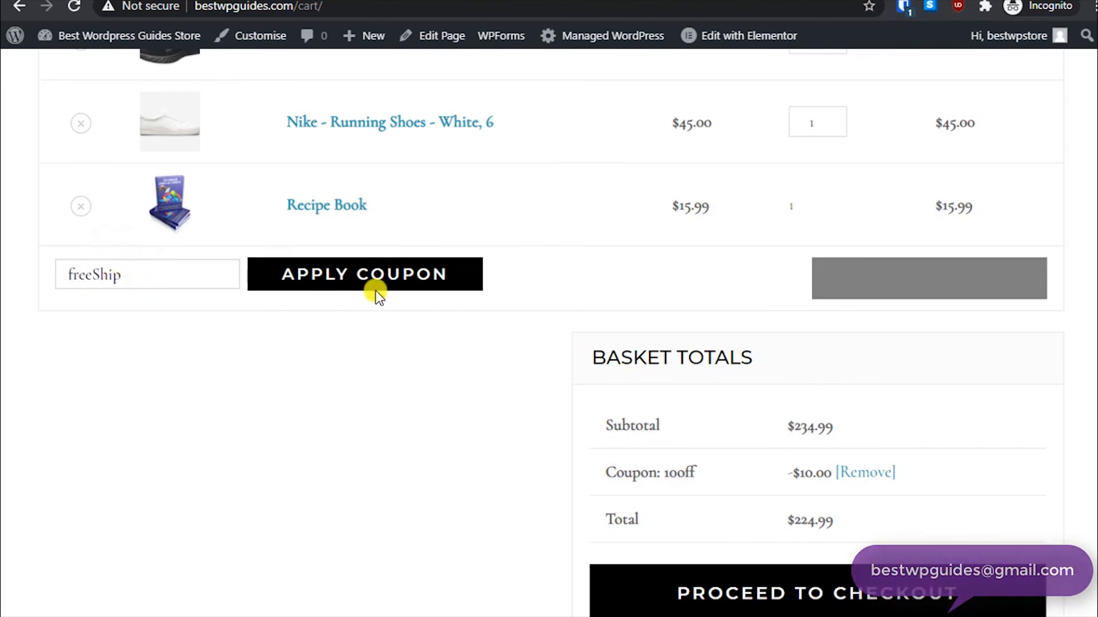
left_click(376, 291)
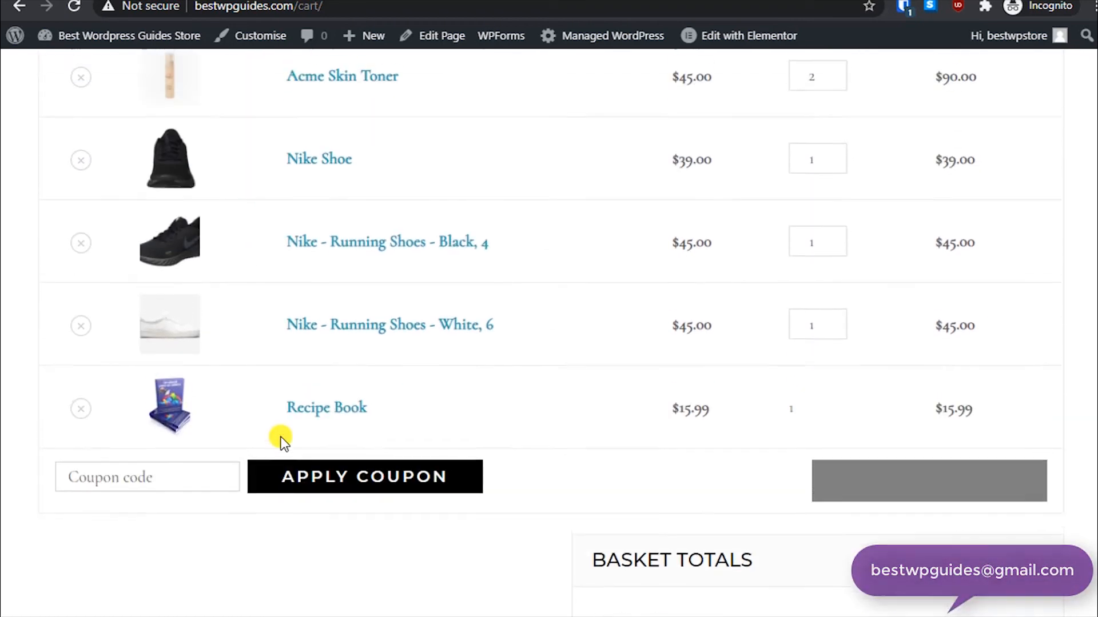
- Check the basket totals for the applied coupons and return to the 10off coupon's edit page
scroll(272, 427, "up", 3)
scroll(339, 473, "down", 6)
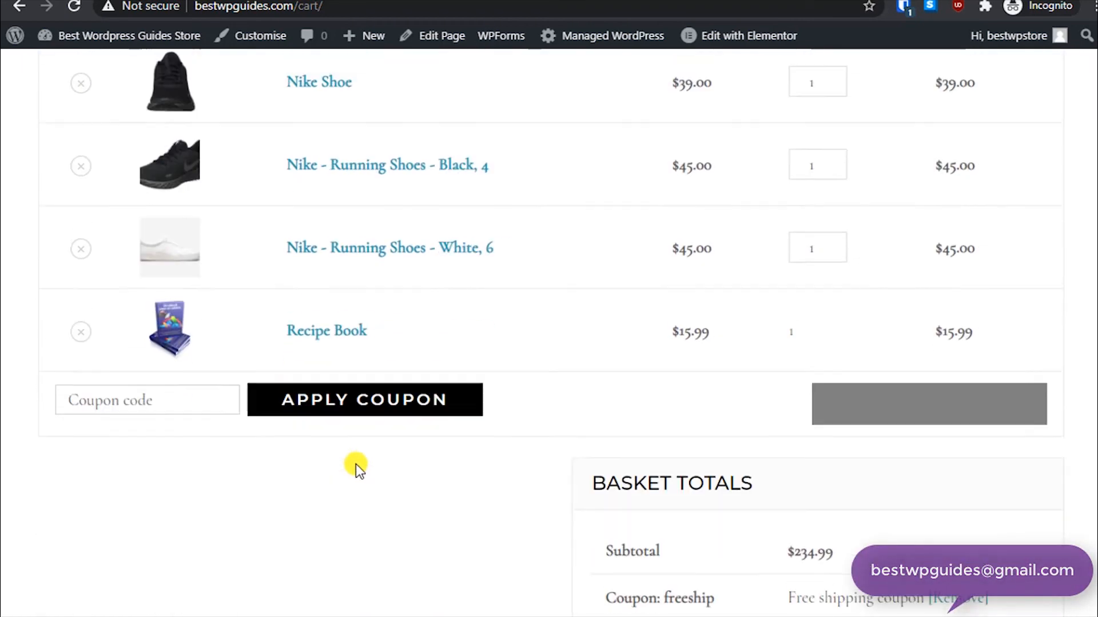
scroll(355, 464, "down", 5)
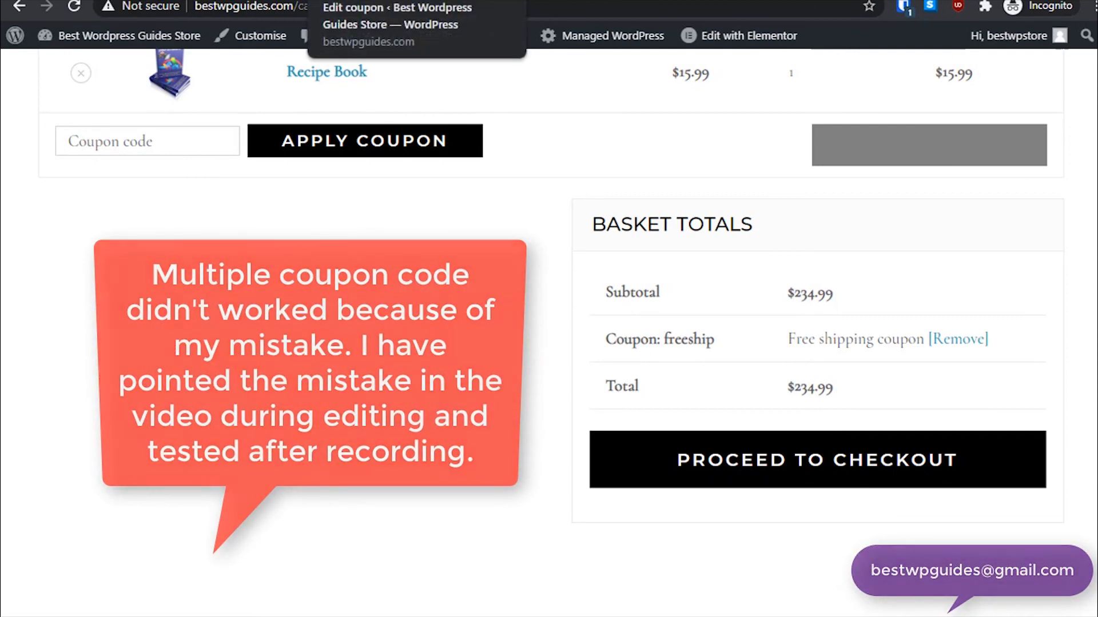
scroll(583, 287, "up", 6)
scroll(583, 300, "down", 2)
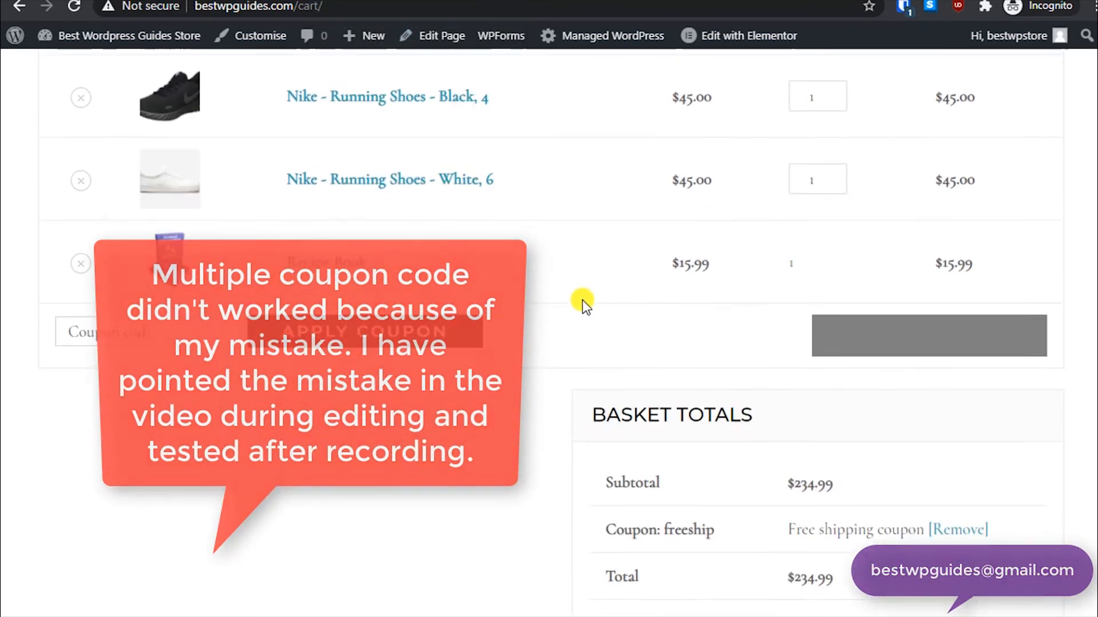
left_click(965, 511)
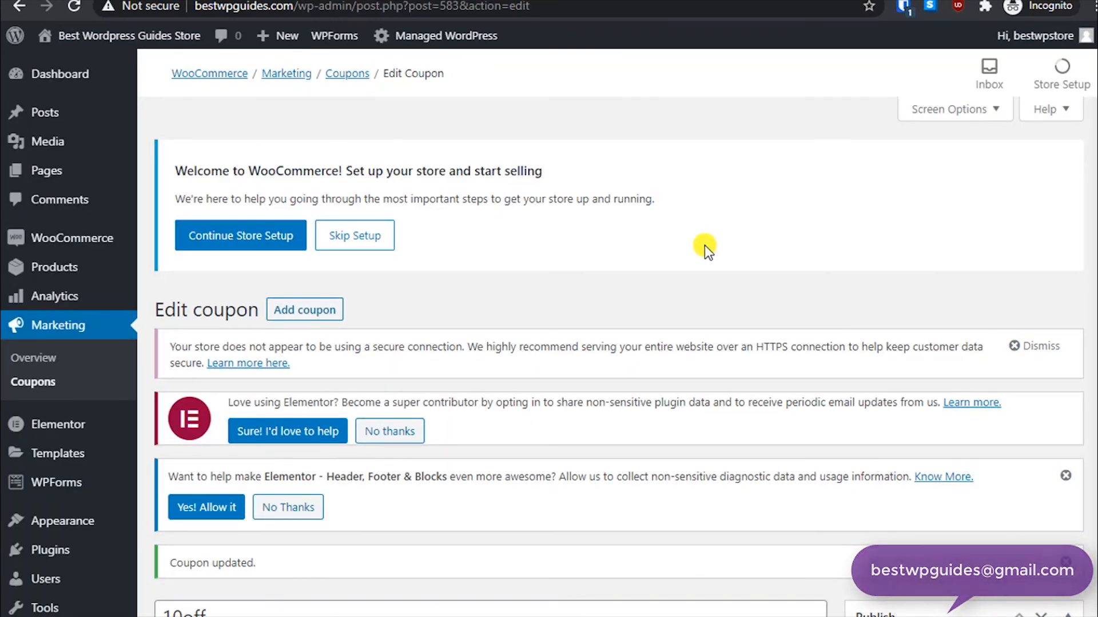
scroll(632, 280, "down", 8)
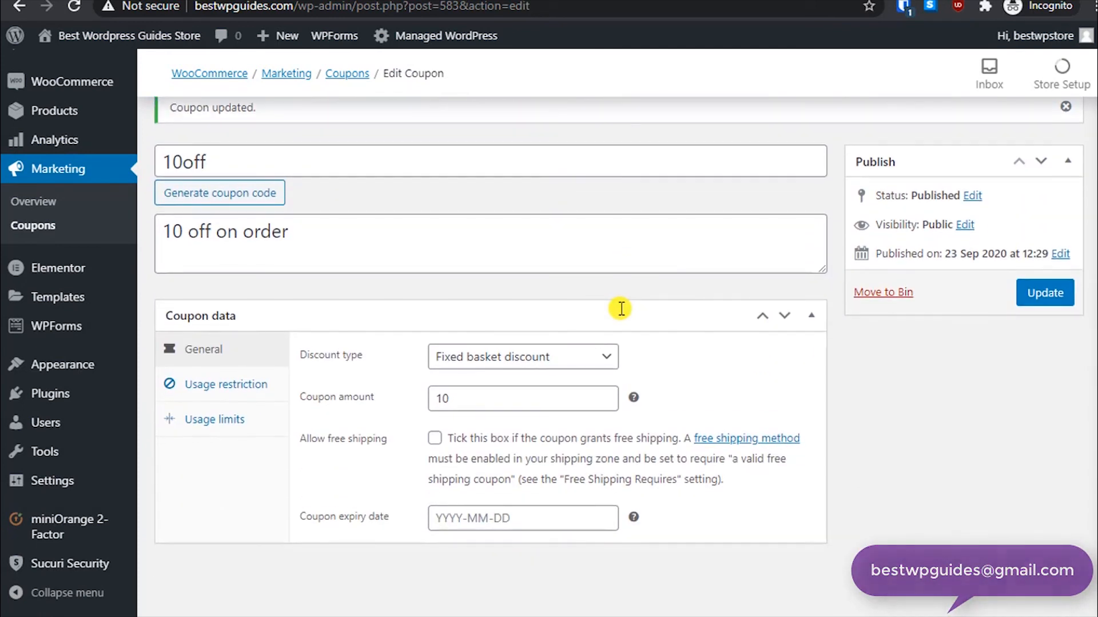